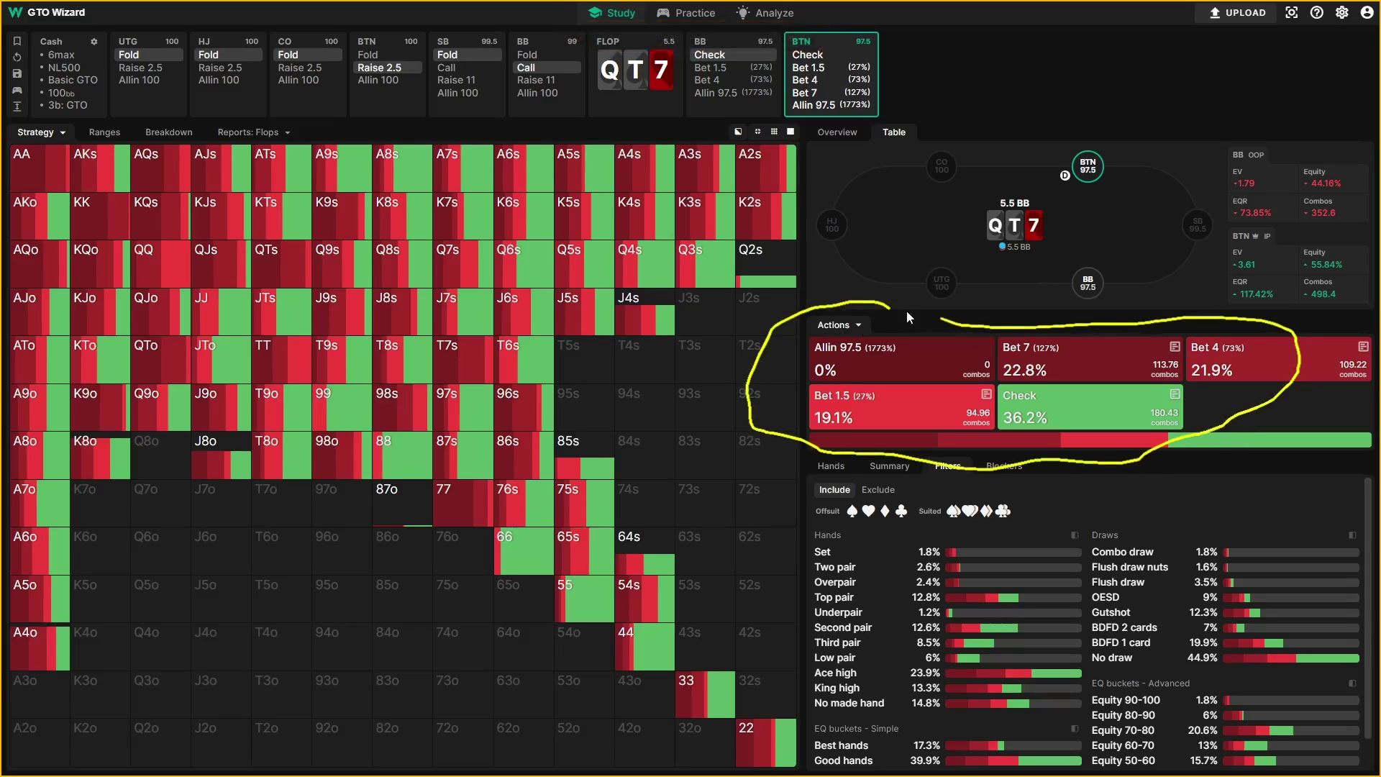
# Step: Draw freehand marks beside the empty cells of the strategy grid and around the BB seat on the table
pyautogui.moveTo(597, 354)
pyautogui.mouseDown()
pyautogui.moveTo(574, 373)
pyautogui.moveTo(699, 631)
pyautogui.mouseUp()
pyautogui.moveTo(1090, 244)
pyautogui.mouseDown()
pyautogui.moveTo(1055, 322)
pyautogui.moveTo(1110, 260)
pyautogui.moveTo(1083, 250)
pyautogui.mouseUp()
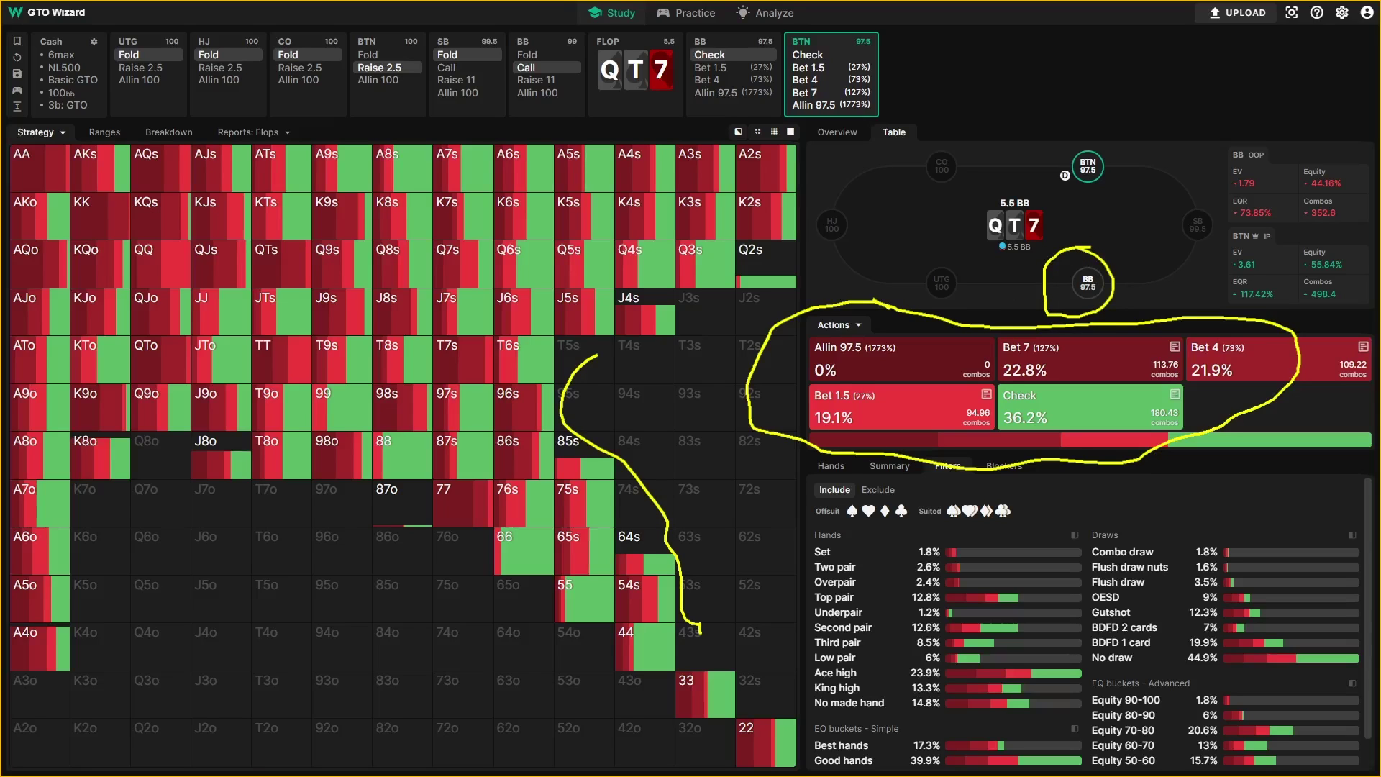
pyautogui.moveTo(616, 14)
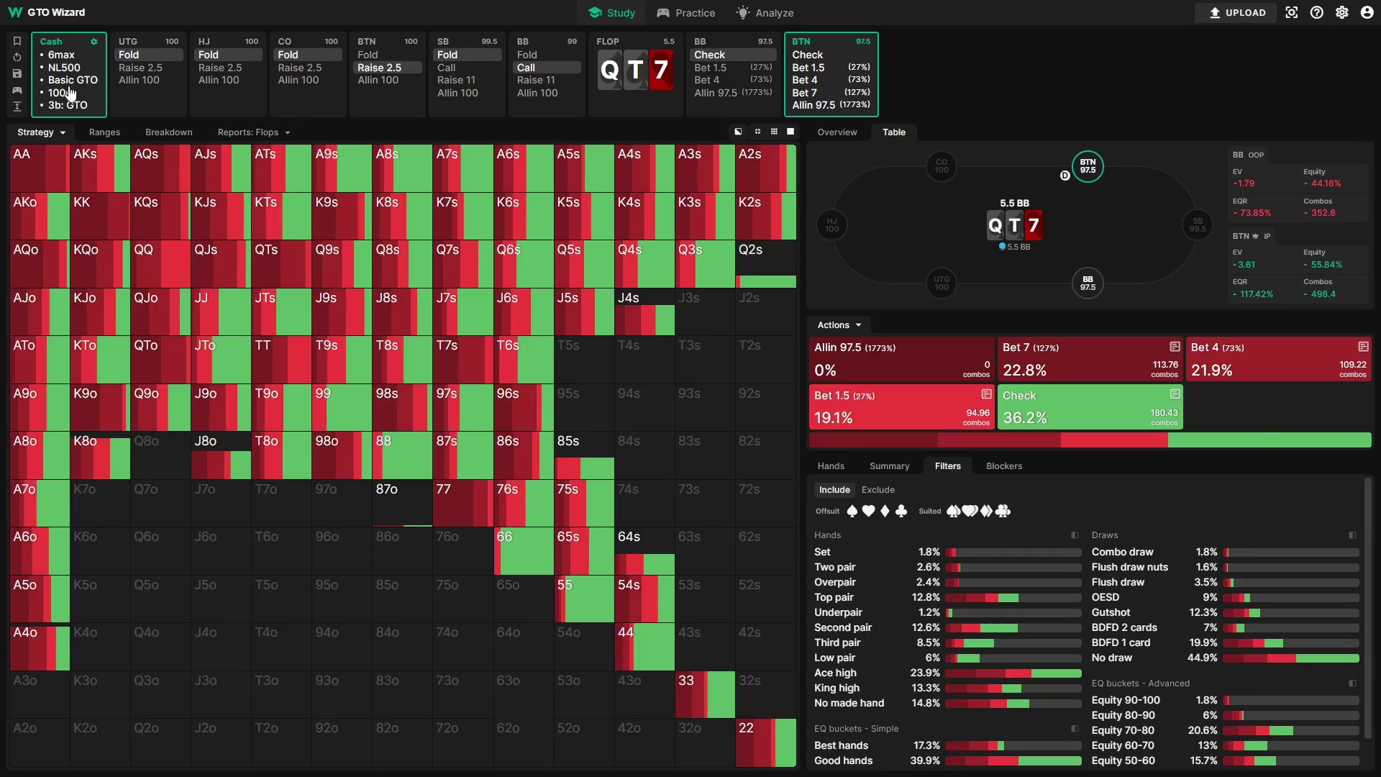
# Step: Open the solution selector and underline the Solutions library heading with a freehand mark
pyautogui.click(70, 93)
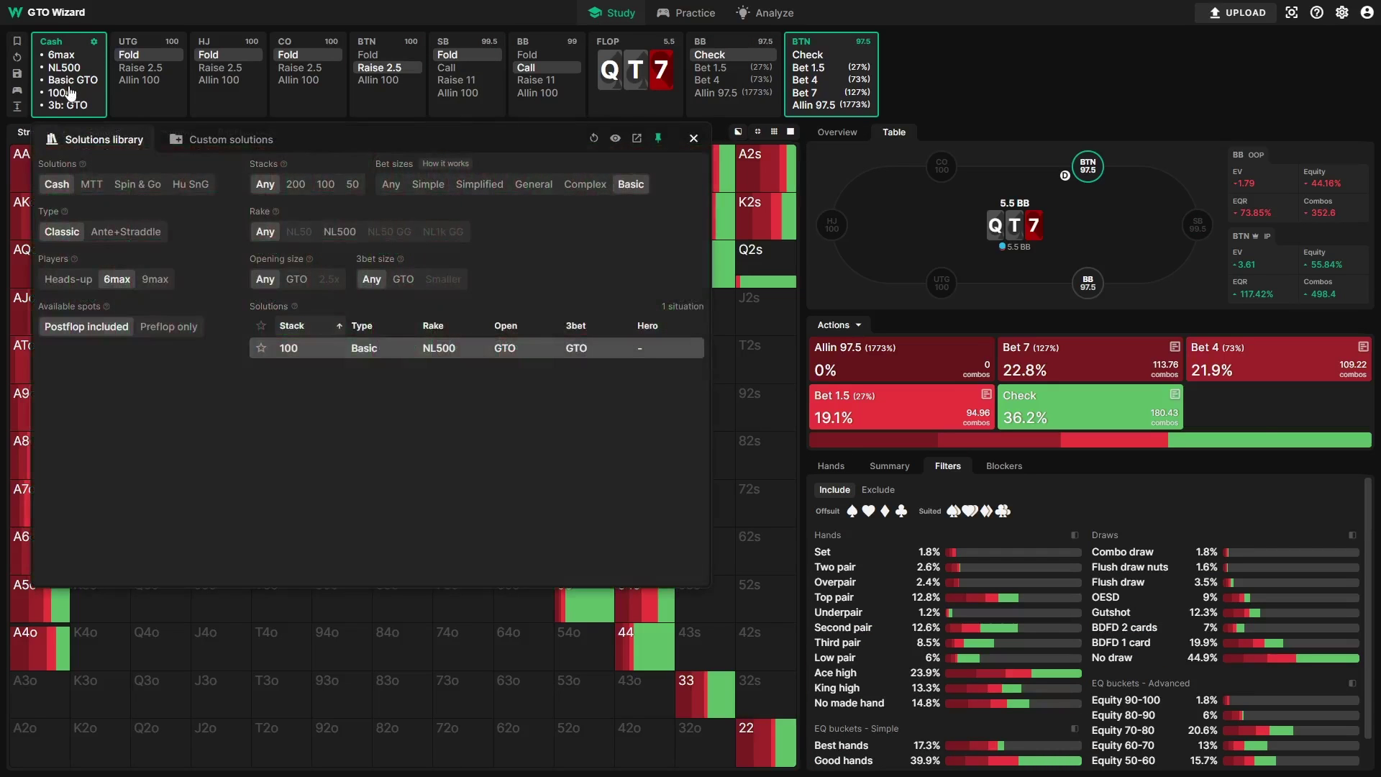
pyautogui.press('b')
pyautogui.moveTo(37, 159); pyautogui.dragTo(54, 157)
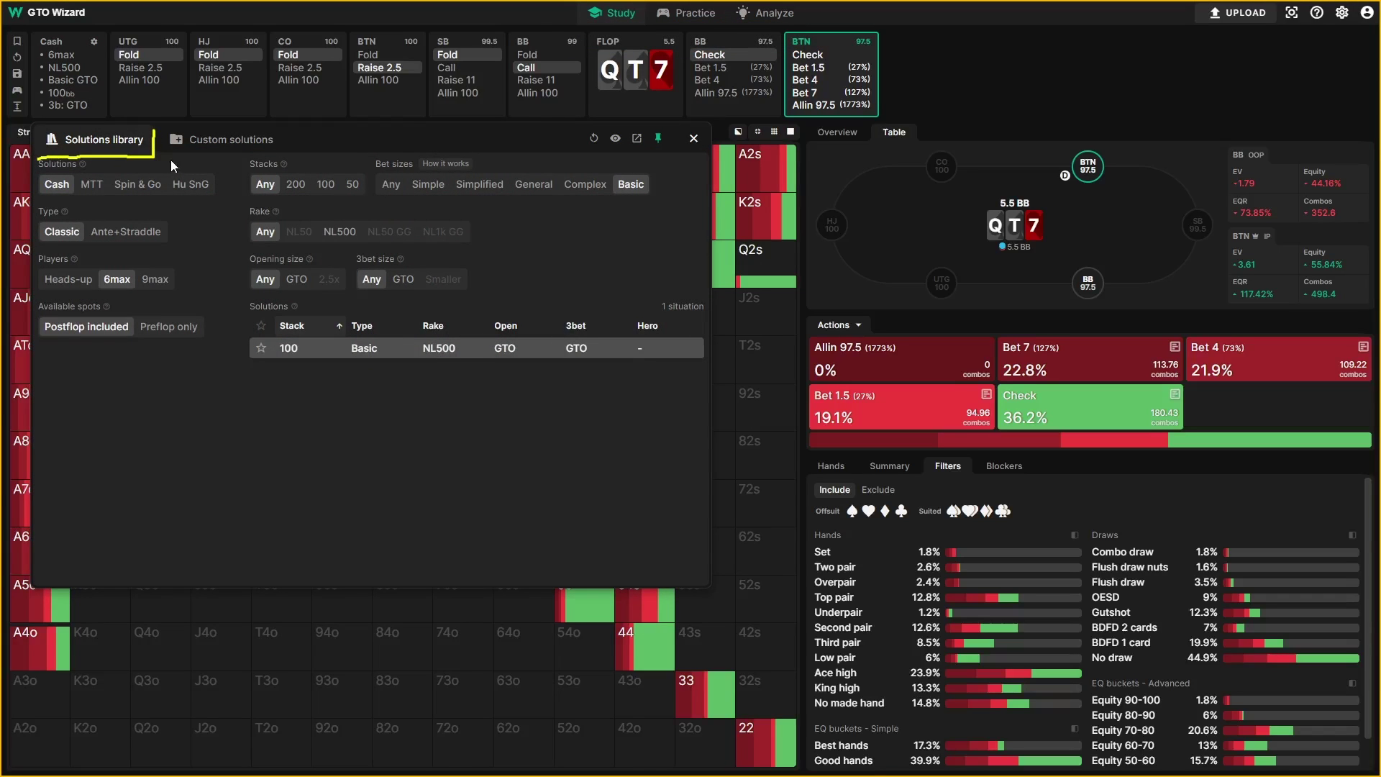
pyautogui.press('b')
# Step: Start a new custom solution and prefill it with the BTN versus BB SRP spot
pyautogui.click(221, 148)
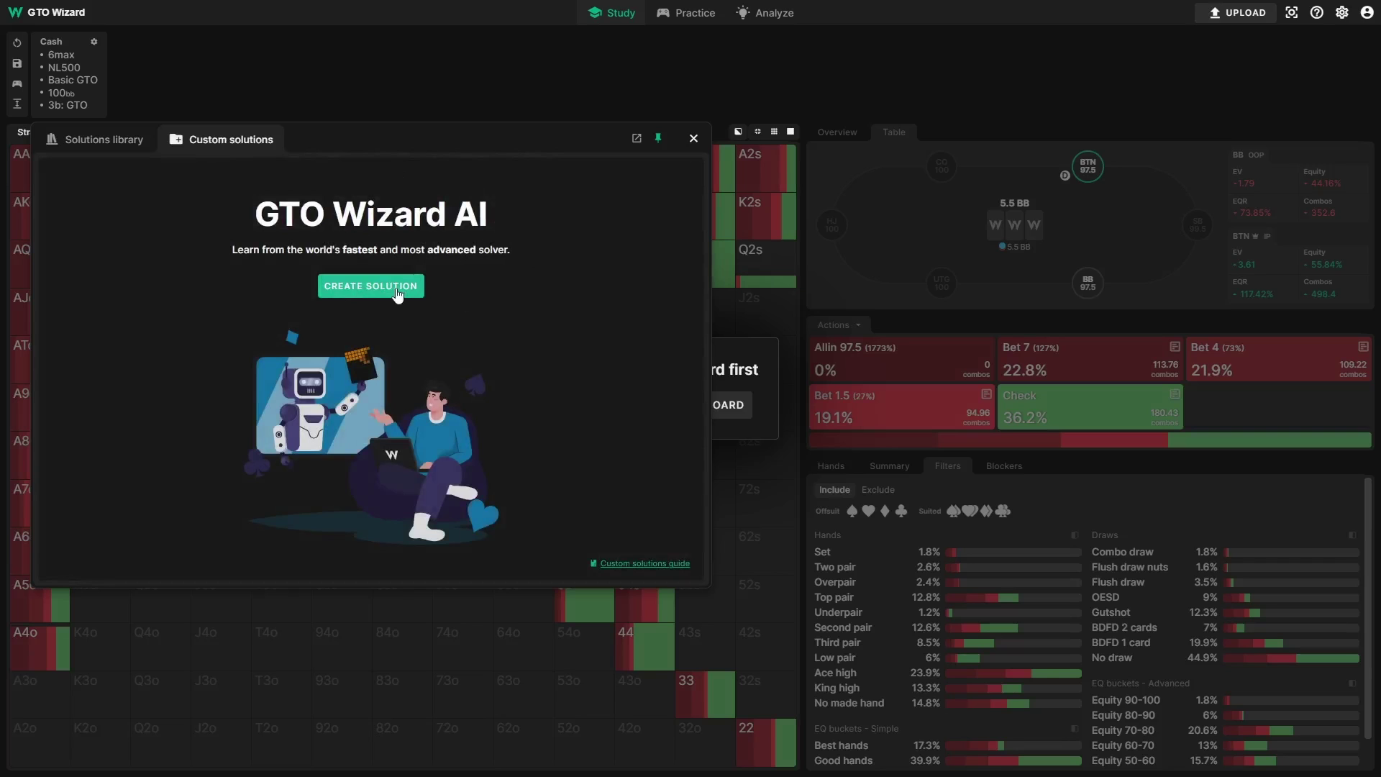
pyautogui.click(371, 286)
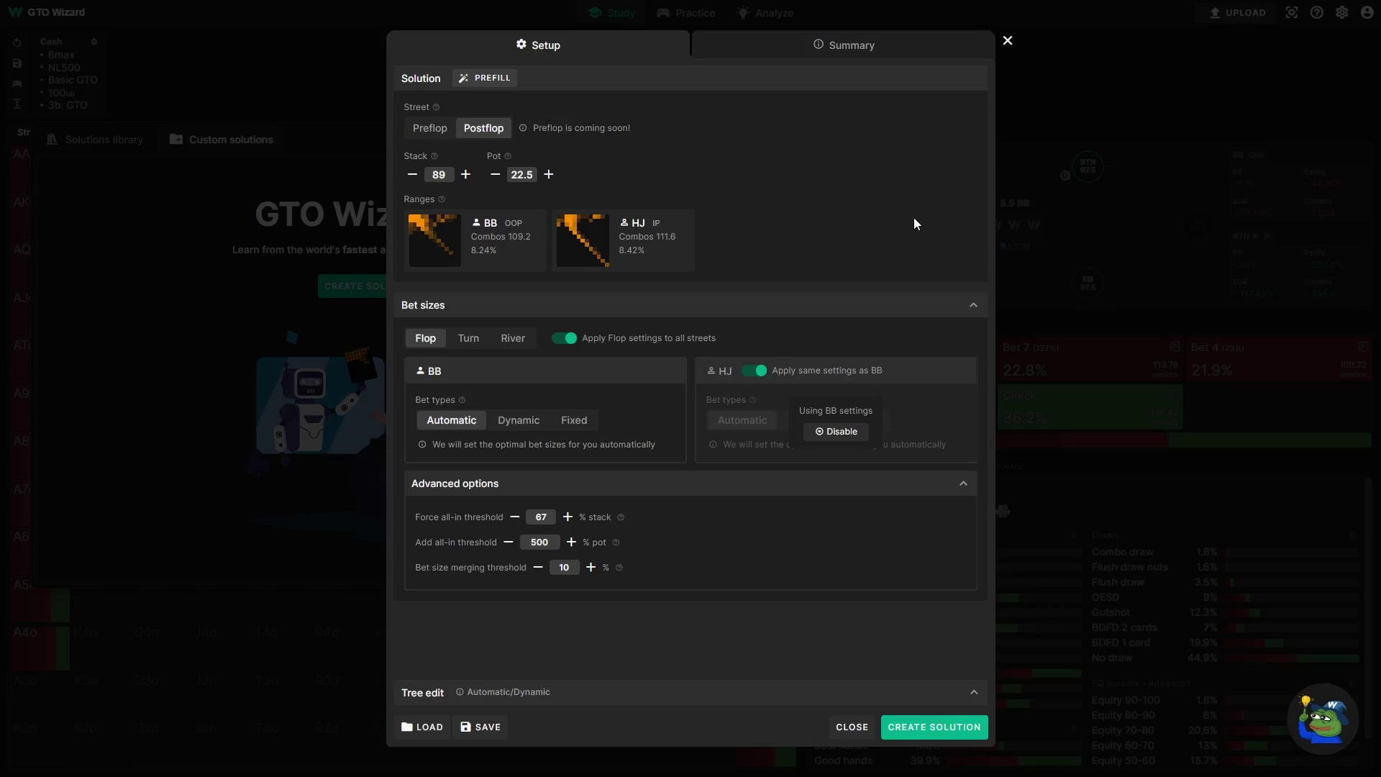
pyautogui.click(496, 79)
pyautogui.click(760, 332)
pyautogui.click(609, 496)
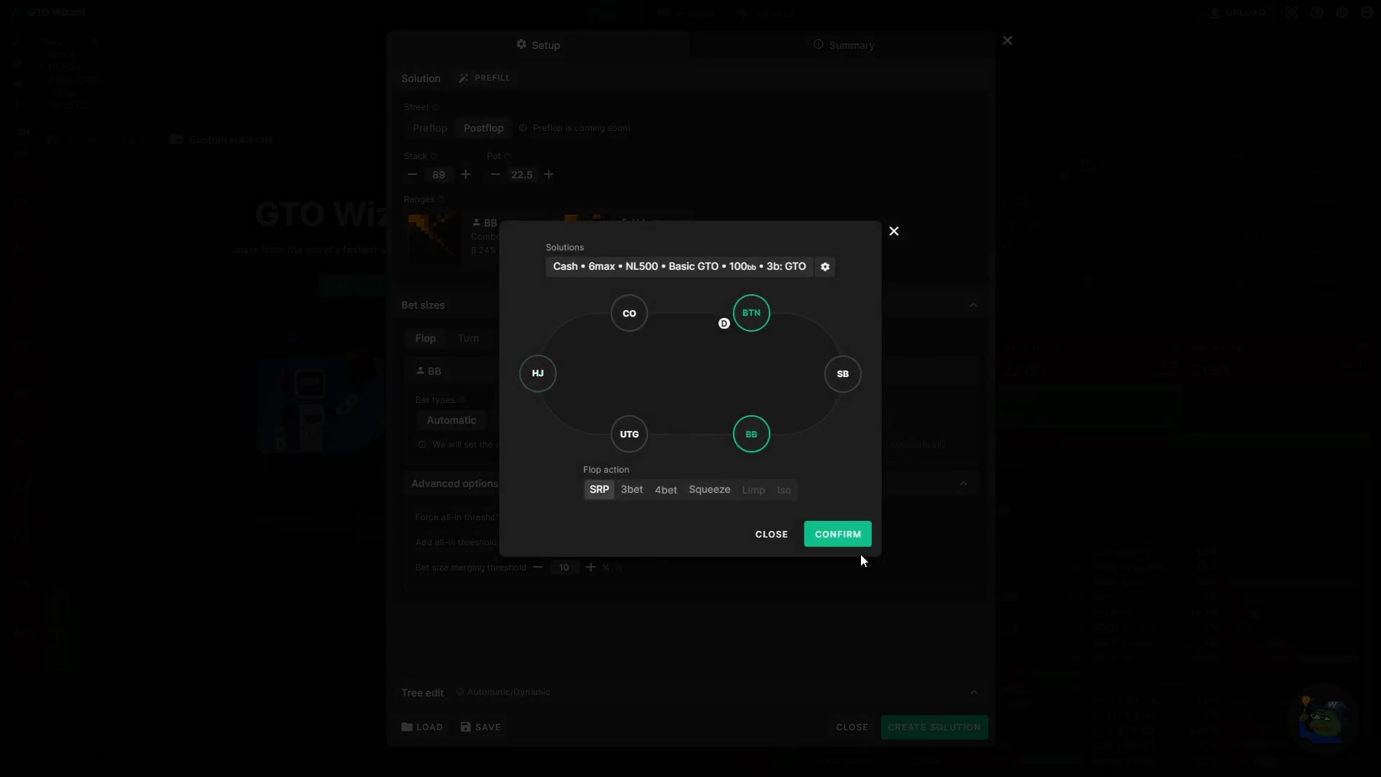
pyautogui.click(837, 535)
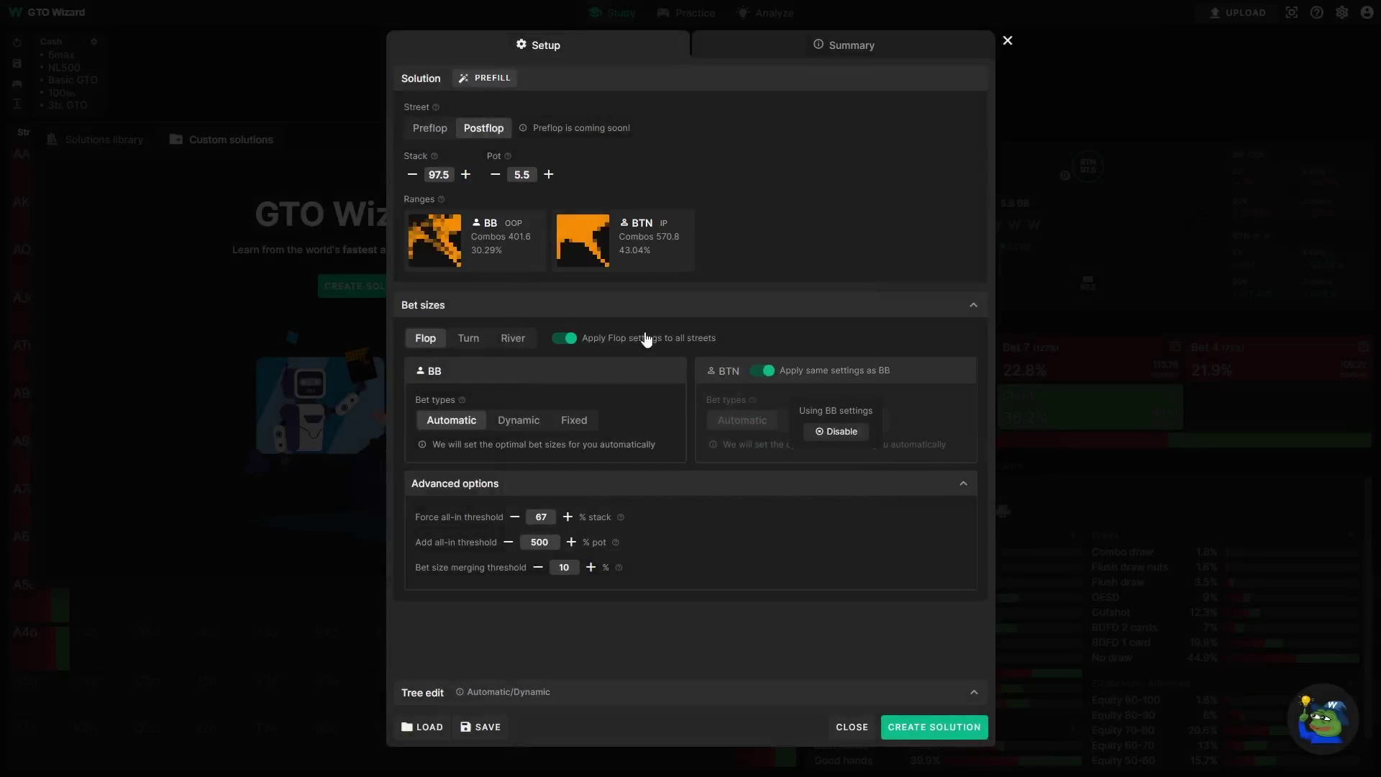
# Step: Widen the BB range to about 41% by painting extra hands in the range matrix
pyautogui.click(458, 245)
pyautogui.moveTo(643, 349)
pyautogui.mouseDown()
pyautogui.moveTo(637, 424)
pyautogui.moveTo(587, 453)
pyautogui.moveTo(468, 389)
pyautogui.moveTo(403, 508)
pyautogui.moveTo(539, 355)
pyautogui.mouseUp()
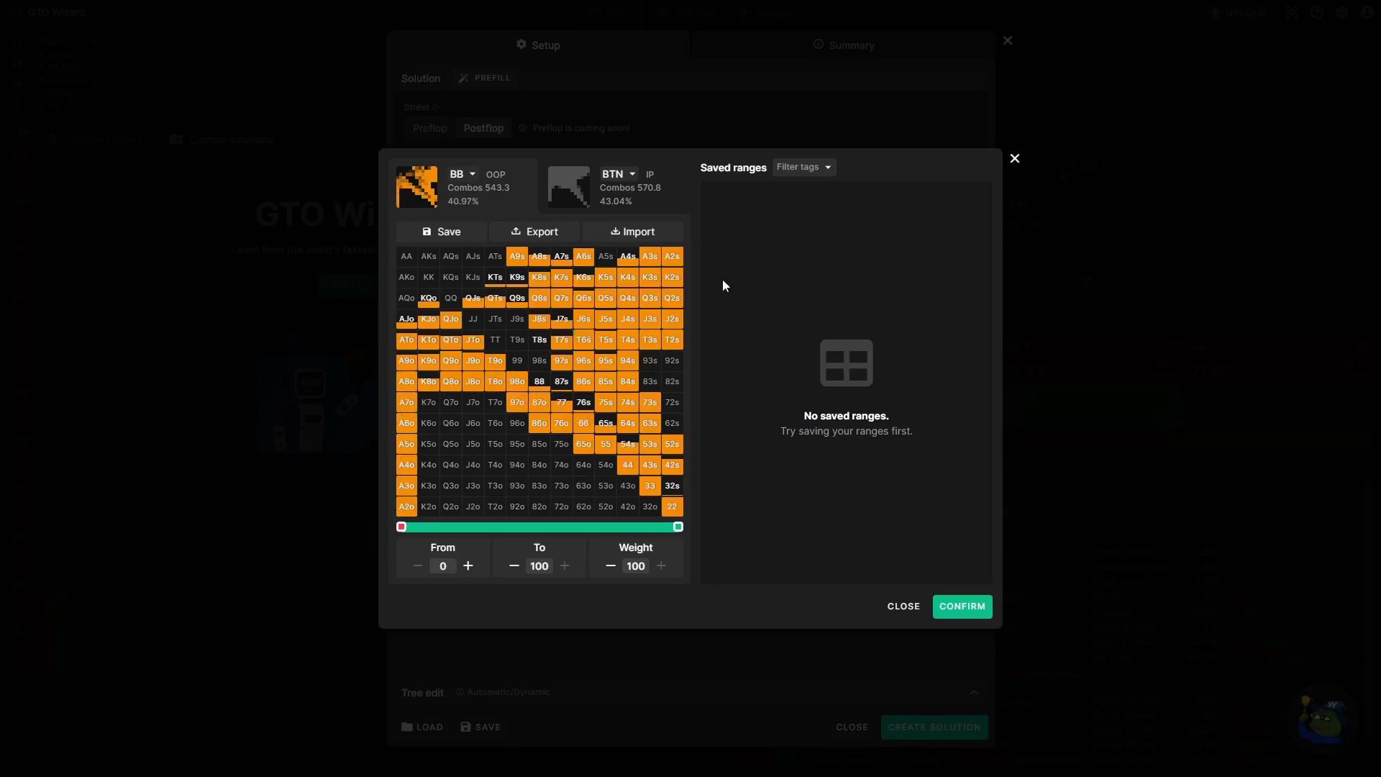
pyautogui.click(962, 606)
# Step: Set the stack to 131 and create the solution on the flop Q♠ T♠ 7♥
pyautogui.click(439, 175)
pyautogui.write('131')
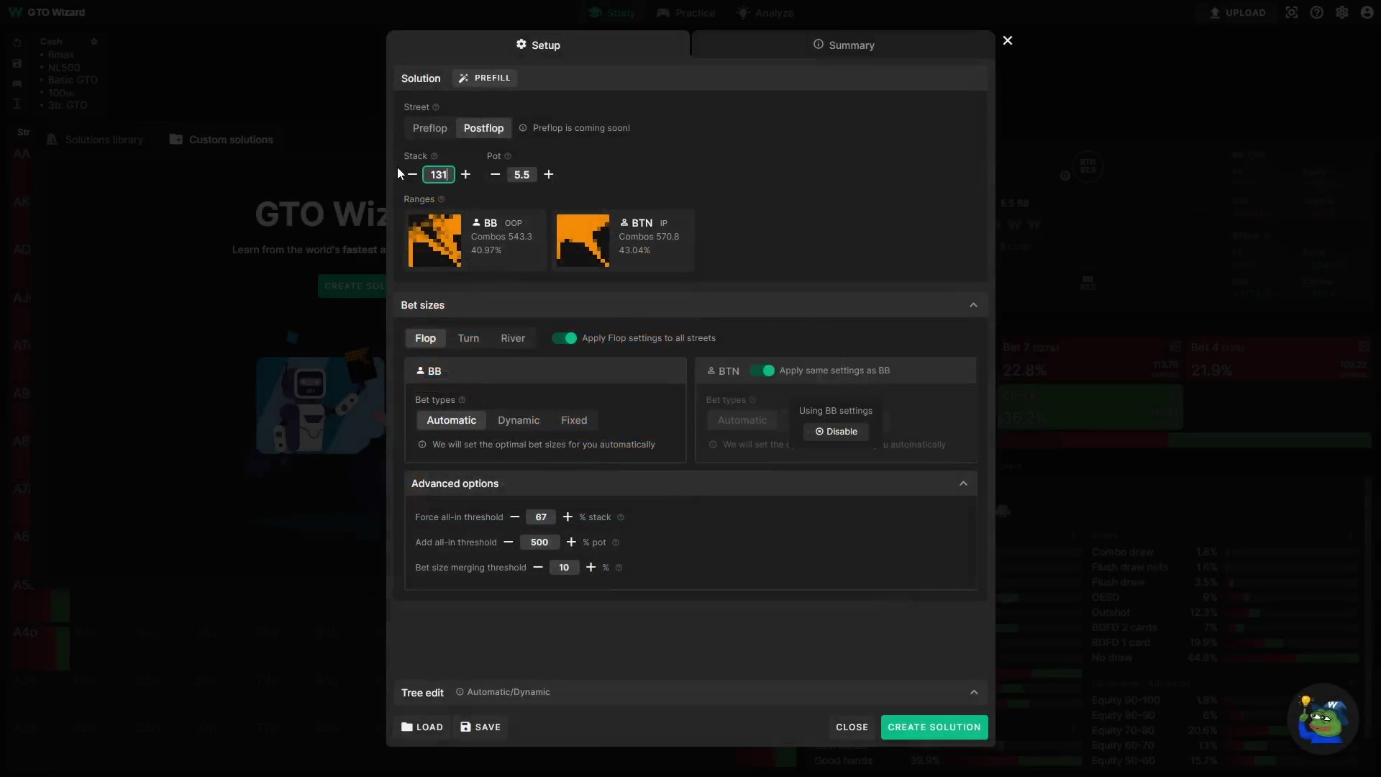
pyautogui.click(934, 728)
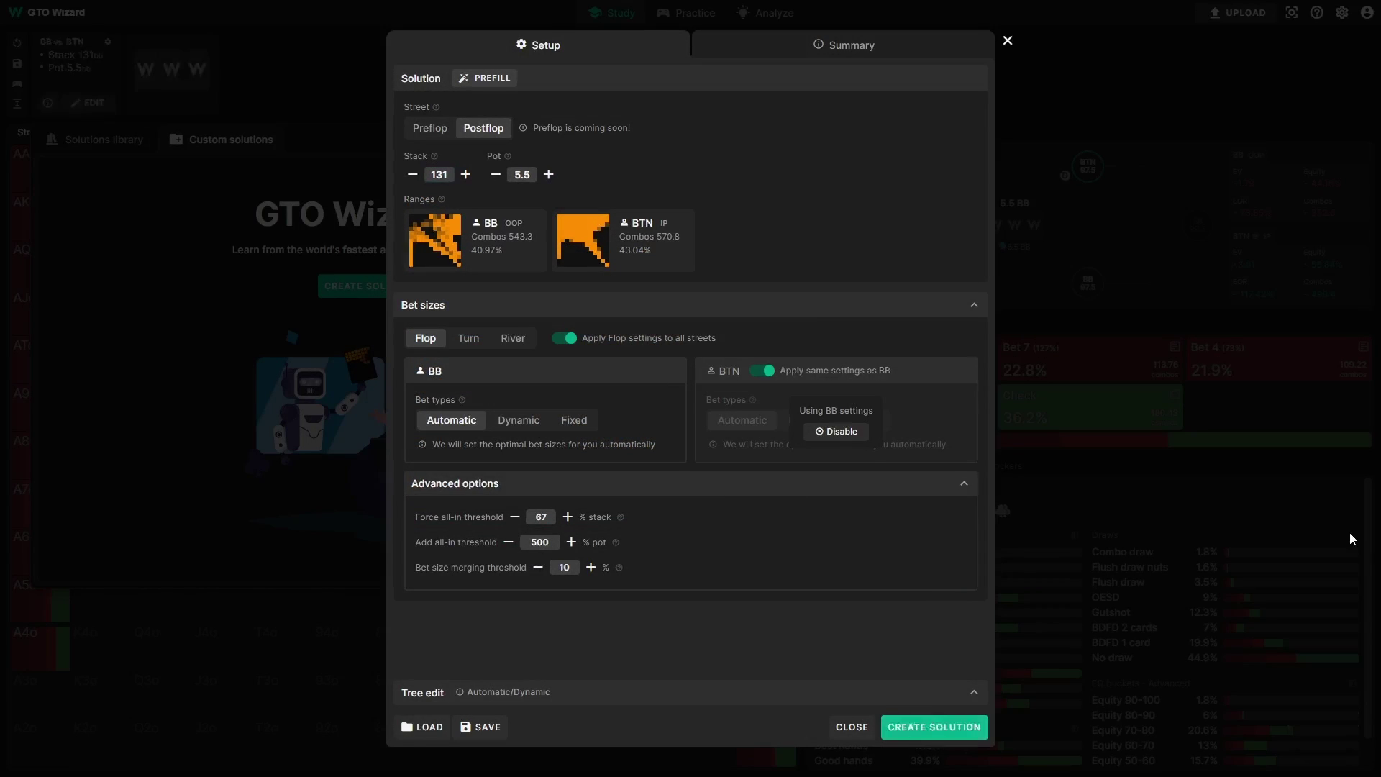
pyautogui.click(587, 330)
pyautogui.click(638, 330)
pyautogui.click(715, 373)
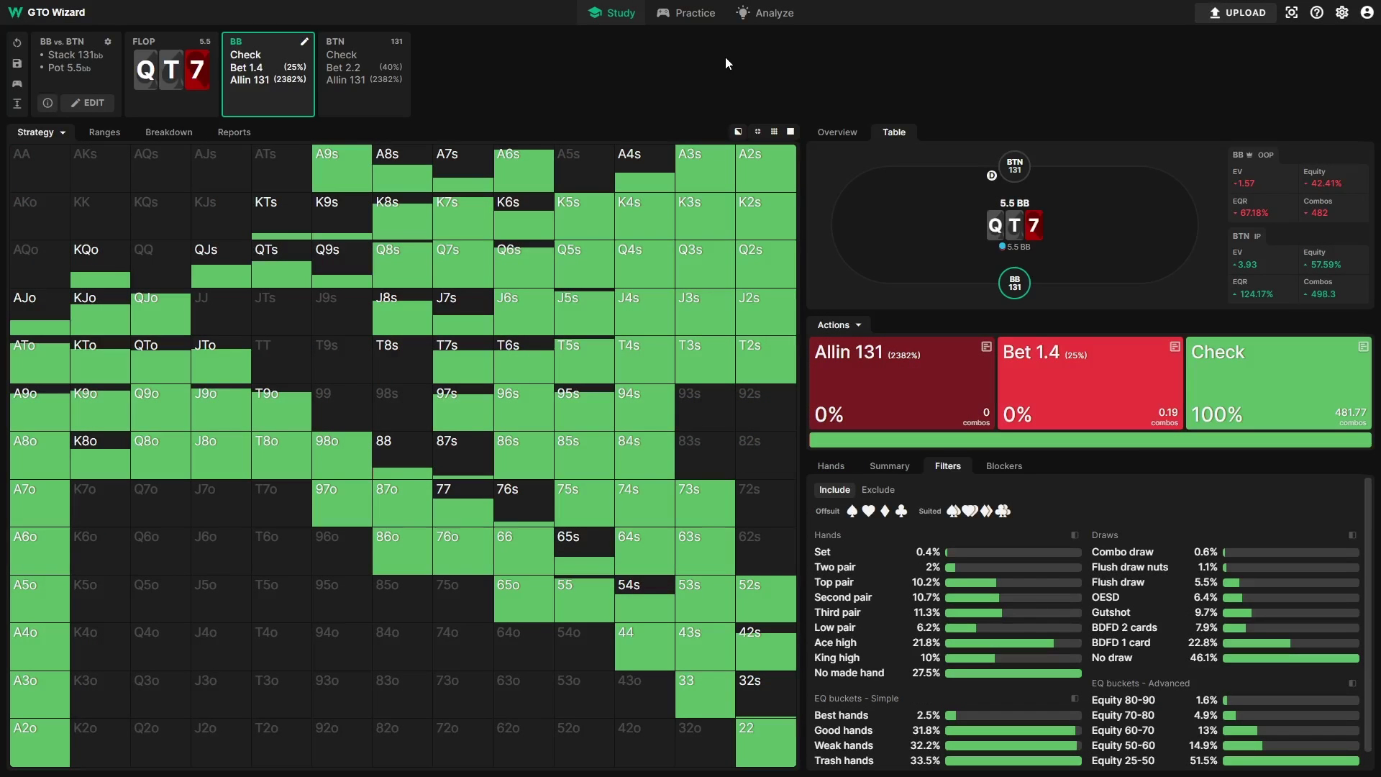
# Step: Follow BB's check and BTN's 2.2 bet, and edit BB's response node to remove the all-in and set the raise to 9.4
pyautogui.click(245, 55)
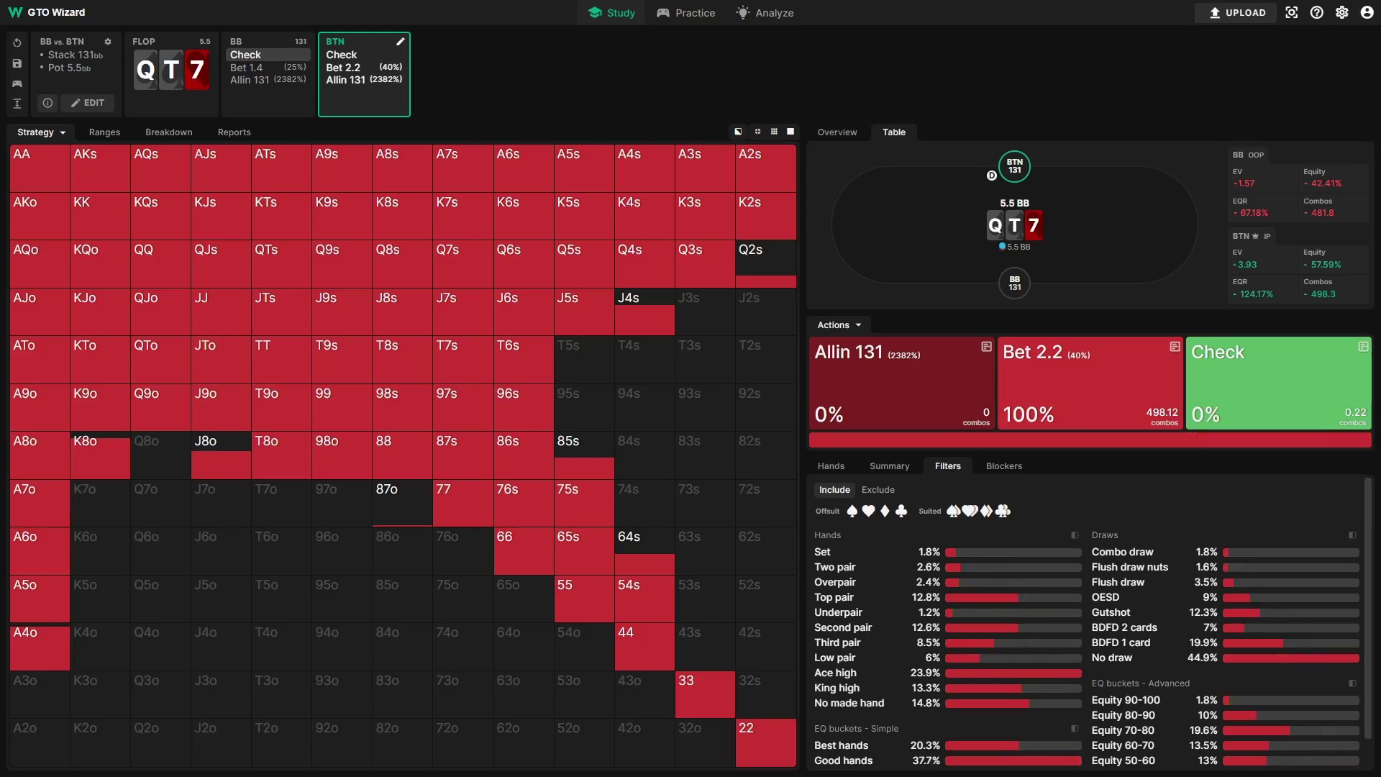
pyautogui.click(388, 73)
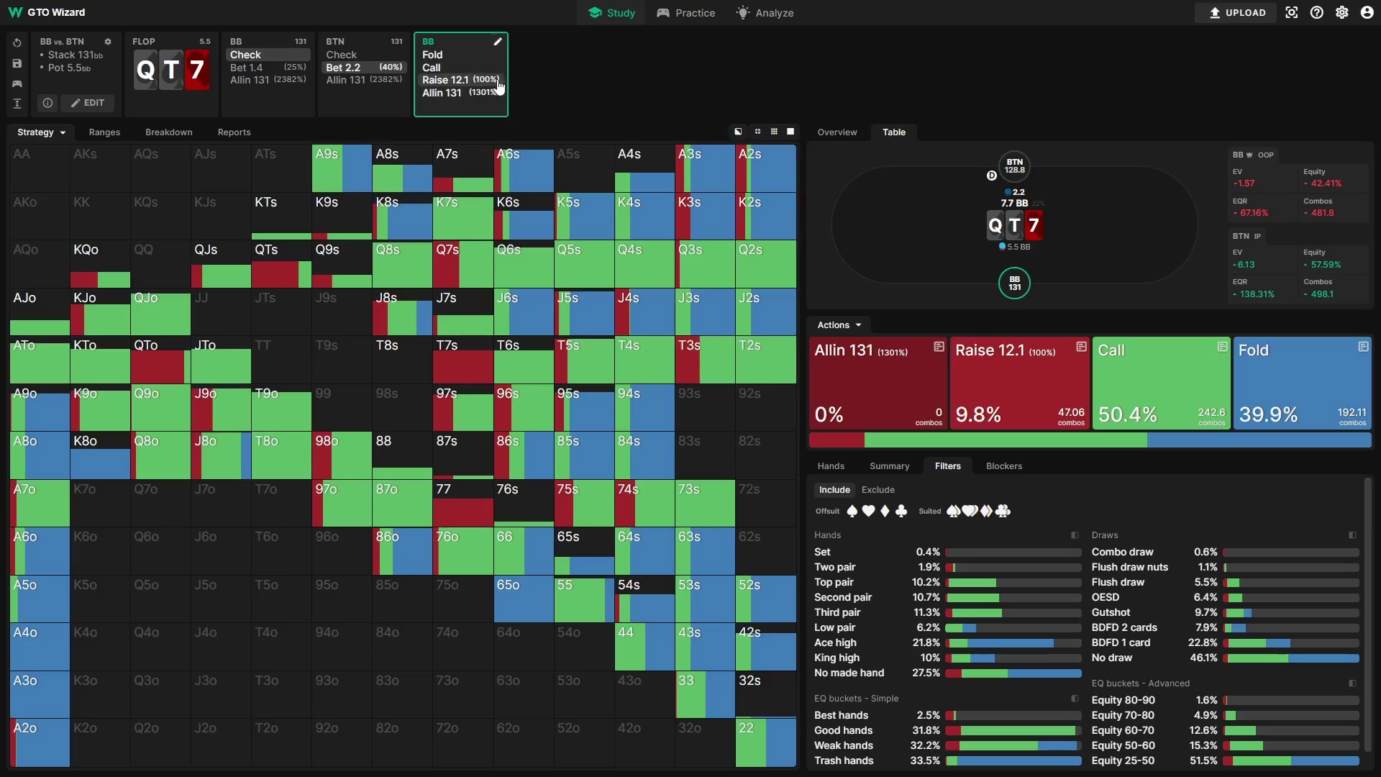
pyautogui.click(497, 41)
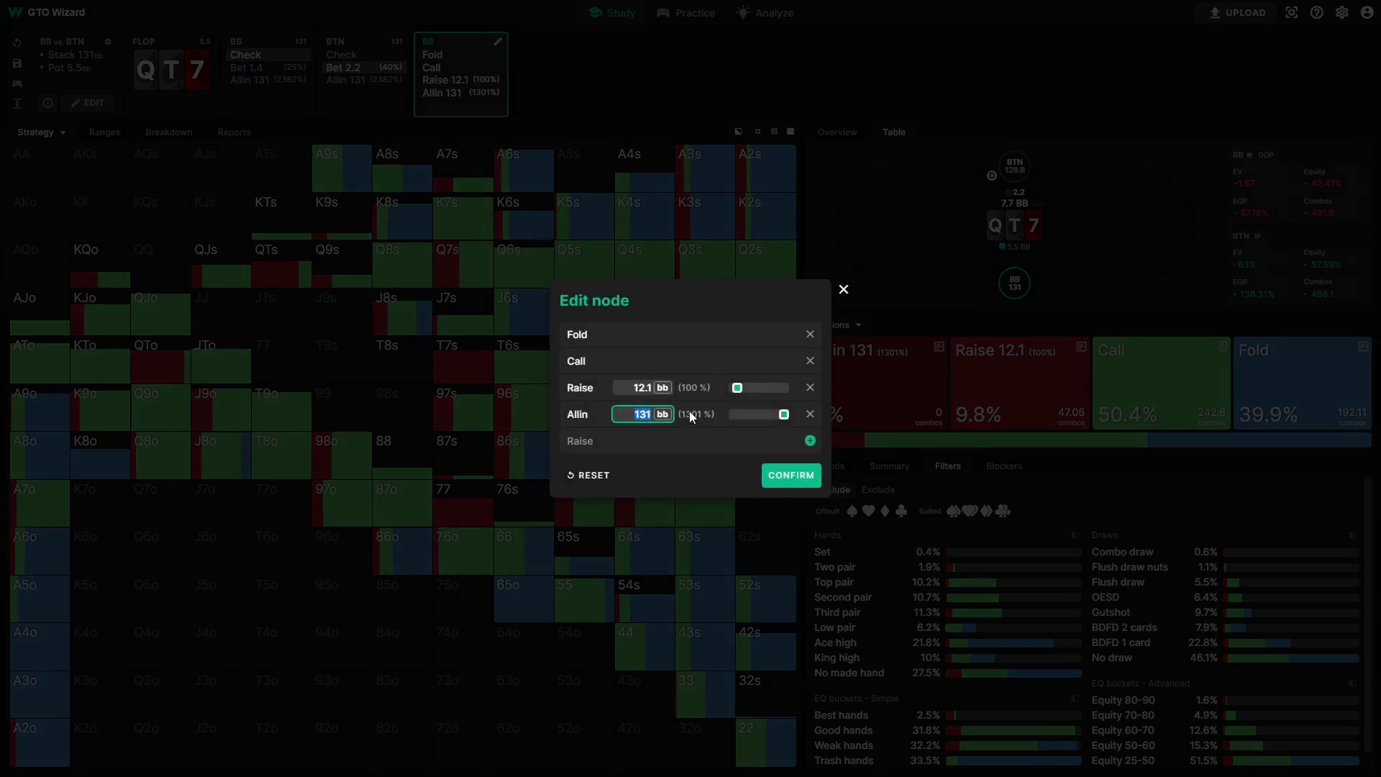
pyautogui.click(810, 412)
pyautogui.moveTo(737, 400); pyautogui.dragTo(748, 403)
pyautogui.click(800, 472)
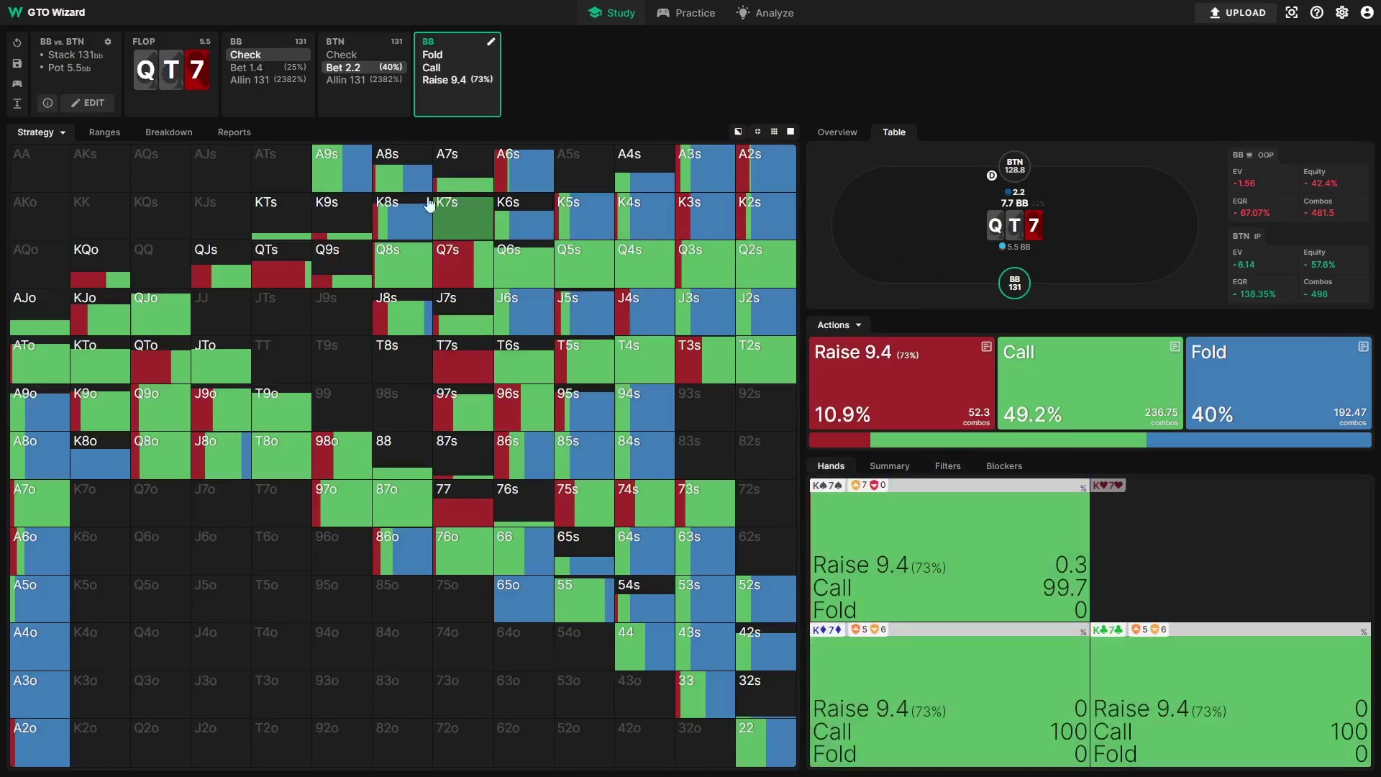
# Step: View the solution's setup summary, and mark today's solves and the saved solutions area in the custom solutions list
pyautogui.click(47, 103)
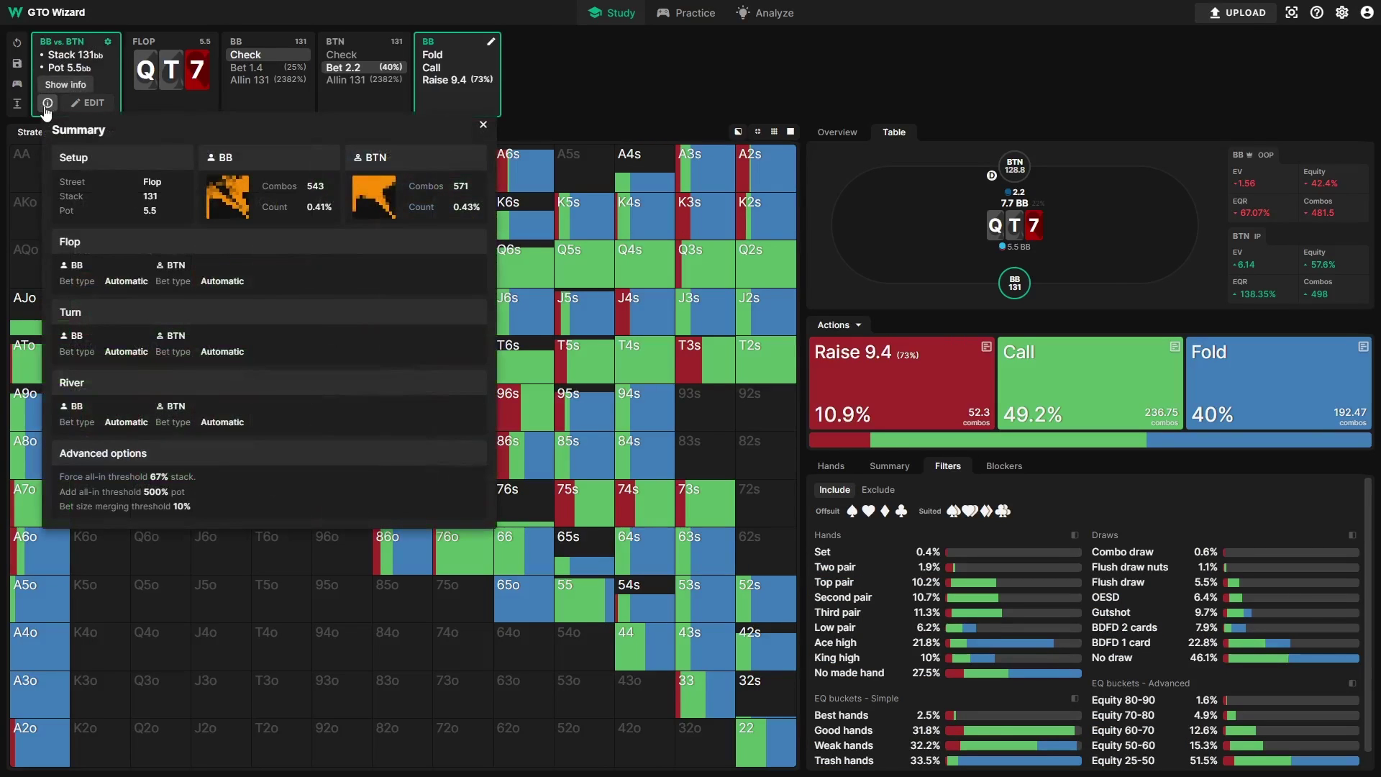
pyautogui.click(94, 102)
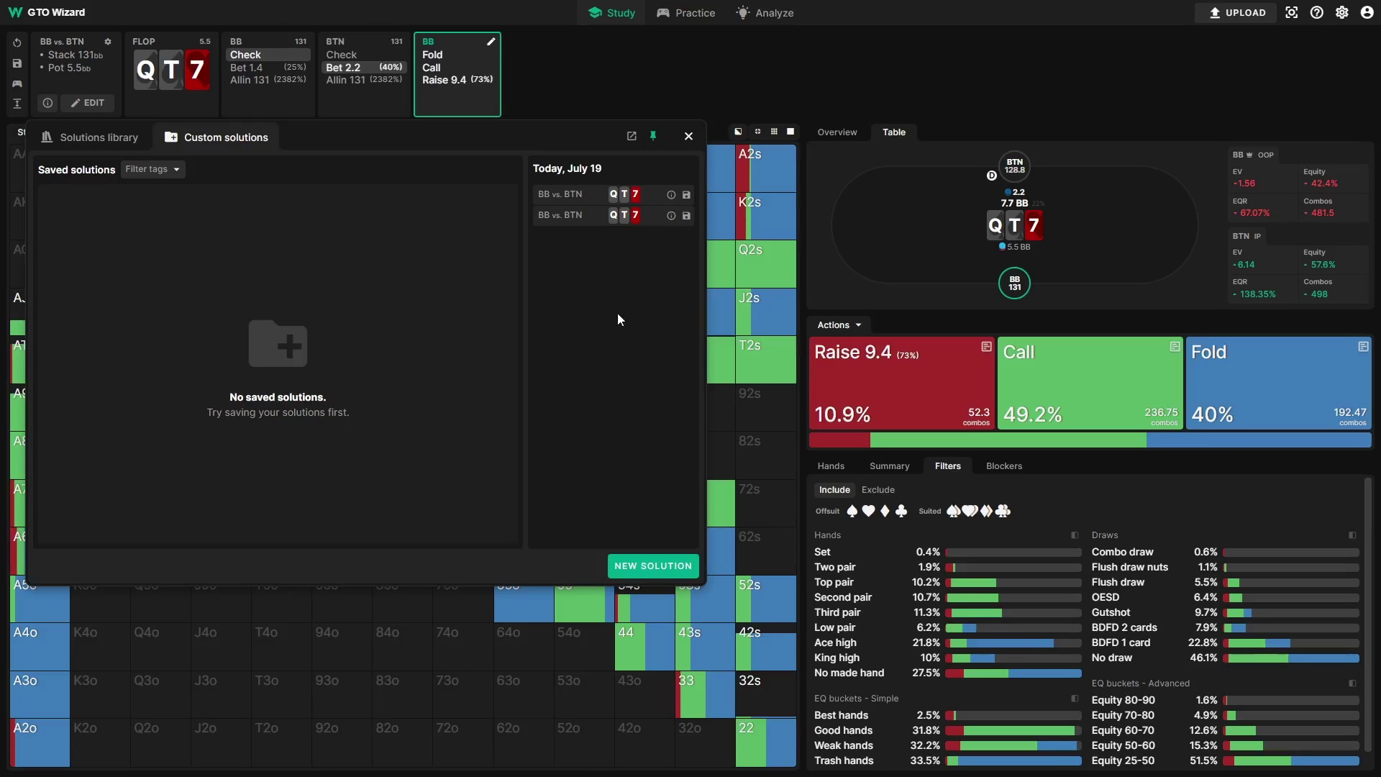
pyautogui.press('b')
pyautogui.moveTo(595, 437); pyautogui.dragTo(592, 302)
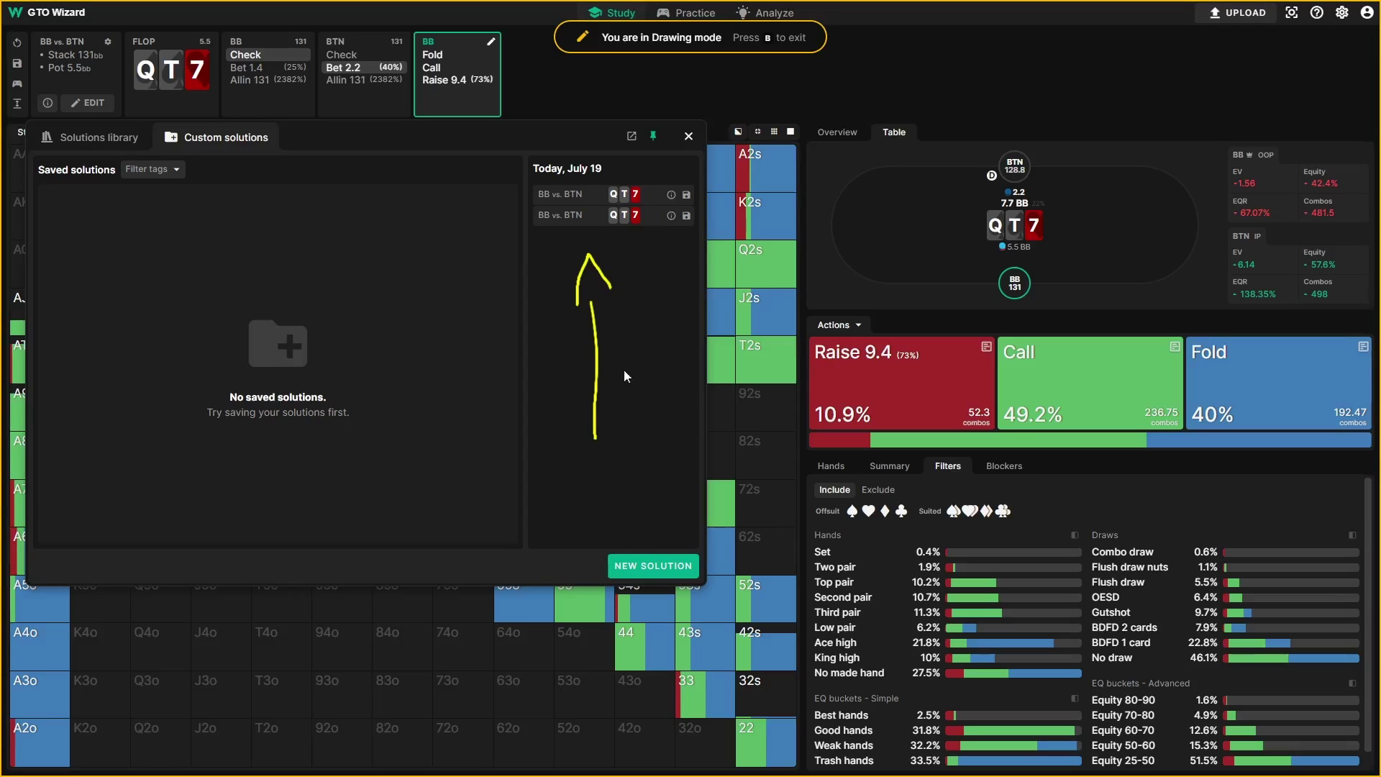
pyautogui.moveTo(319, 292)
pyautogui.mouseDown()
pyautogui.moveTo(195, 321)
pyautogui.moveTo(329, 456)
pyautogui.moveTo(335, 316)
pyautogui.moveTo(316, 286)
pyautogui.mouseUp()
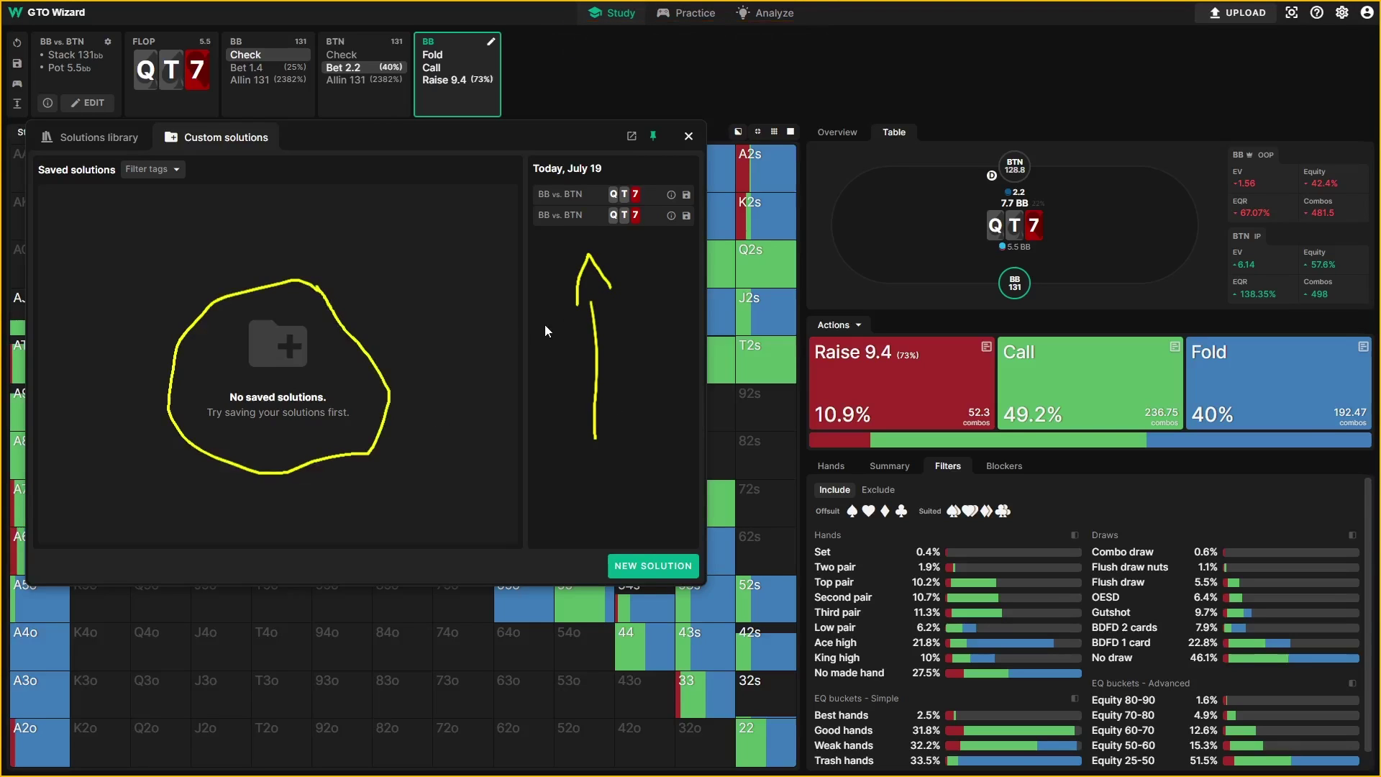
pyautogui.press('b')
# Step: Save the most recent BB vs. BTN solution under the name "My Solution"
pyautogui.click(686, 194)
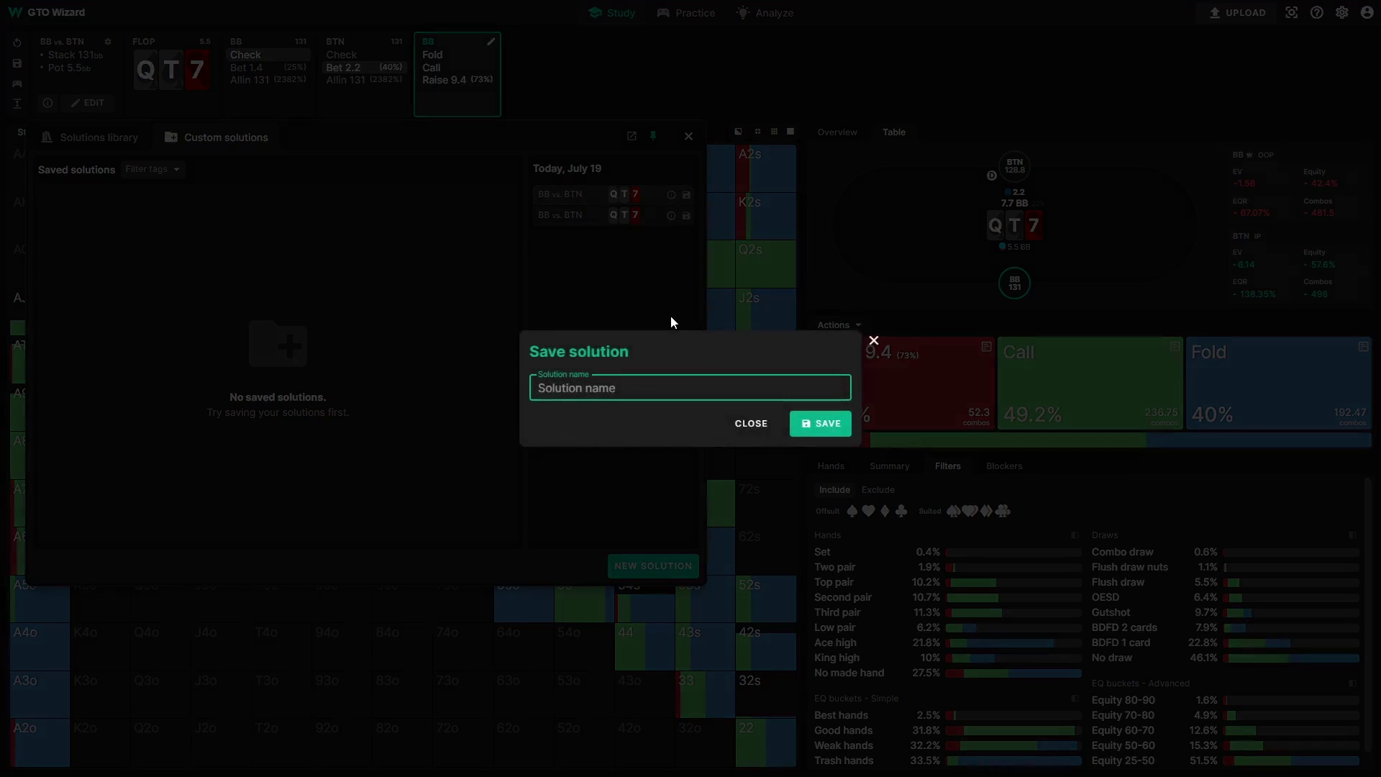
pyautogui.write('My Solution')
pyautogui.click(818, 423)
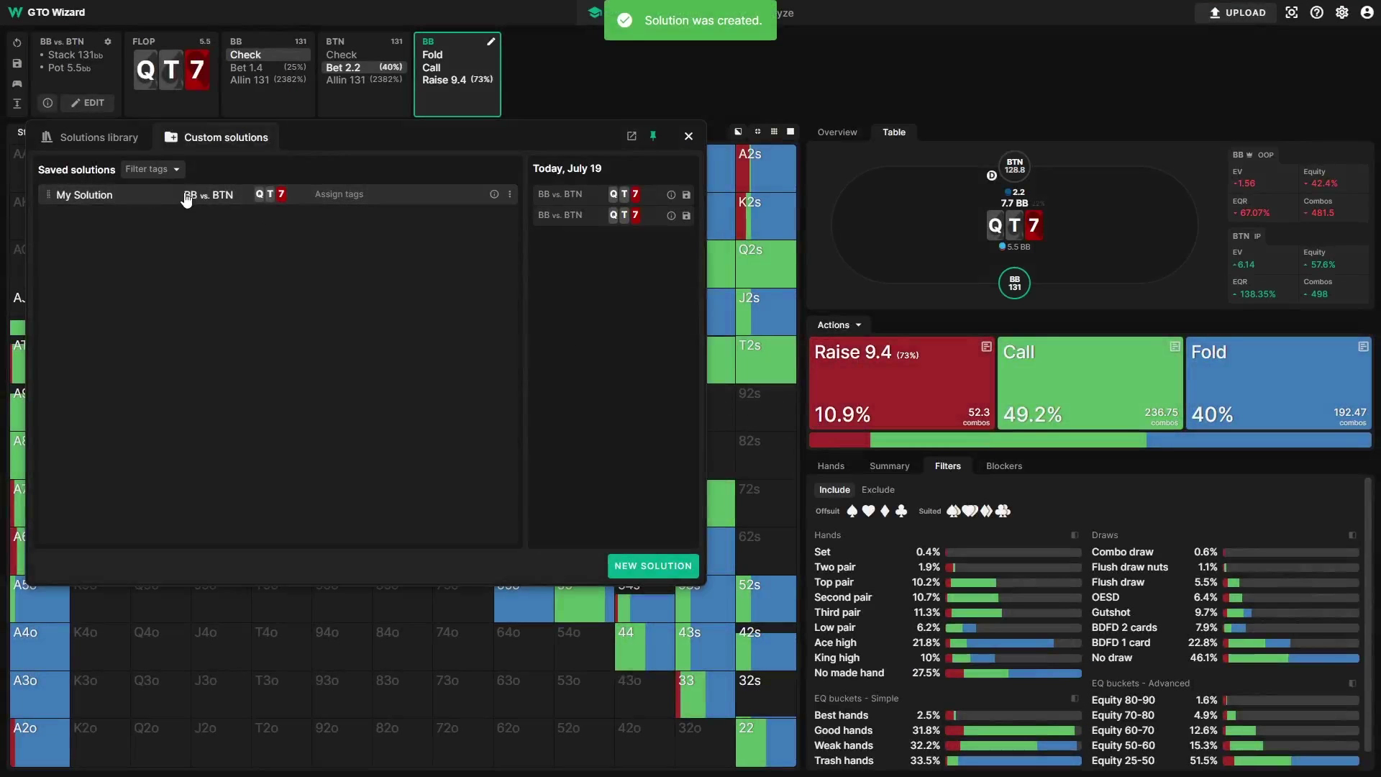
# Step: Create a tag named SRP and assign it to My Solution
pyautogui.click(322, 202)
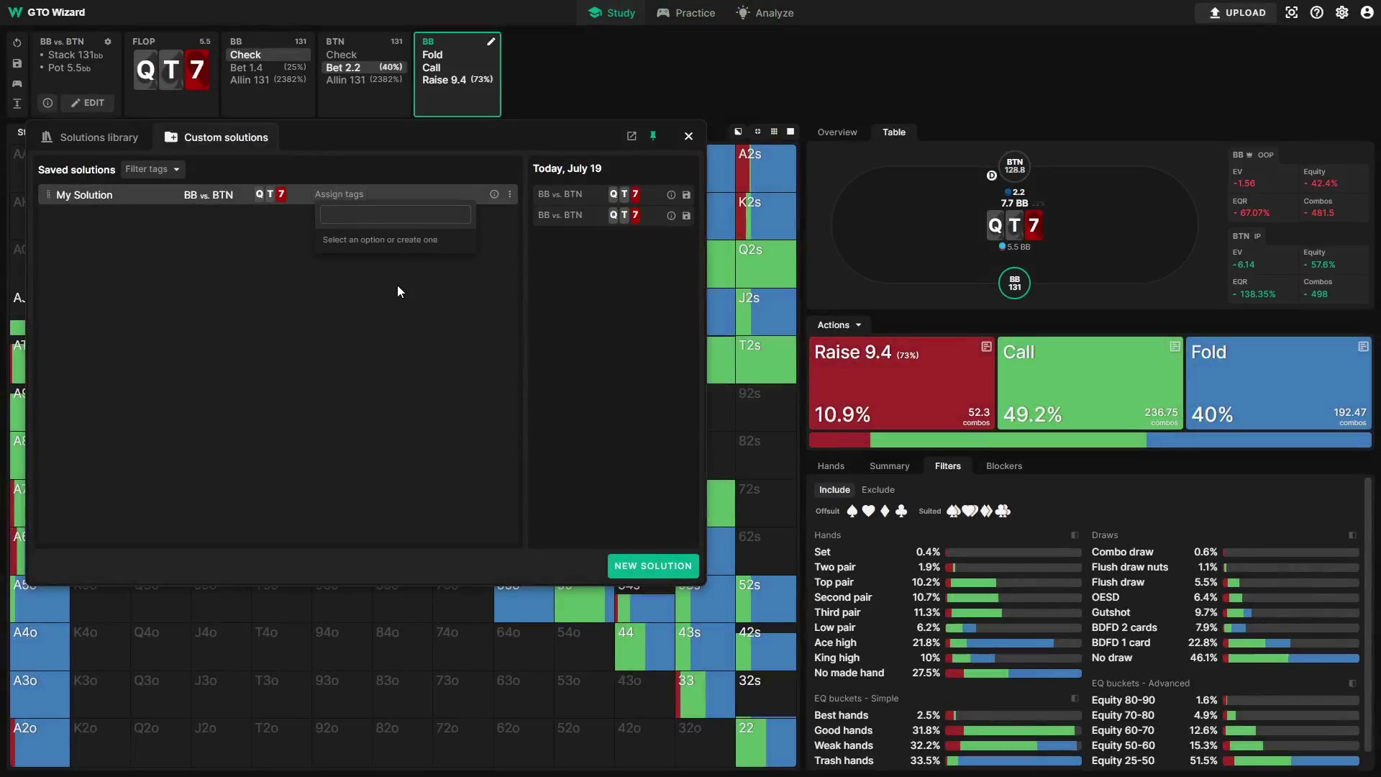
pyautogui.write('SRP')
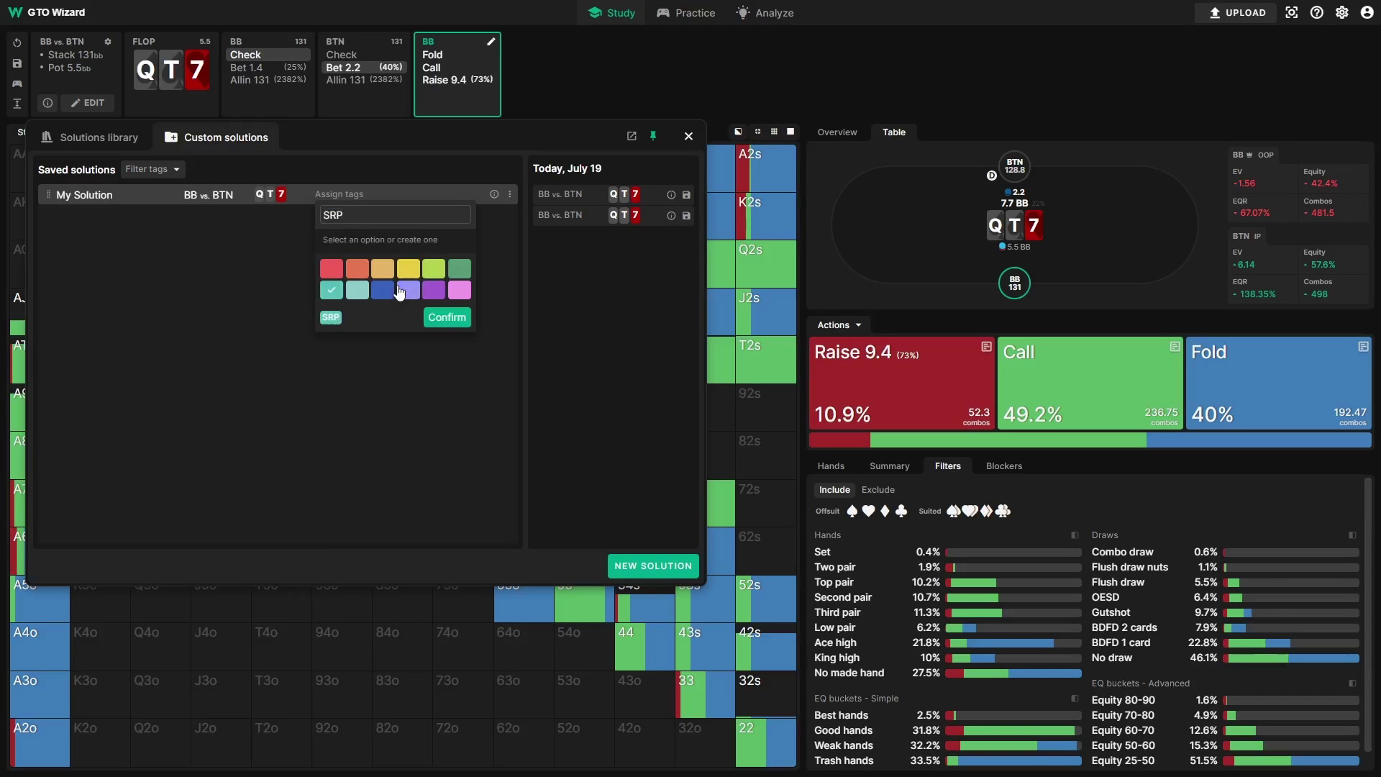
pyautogui.press('Return')
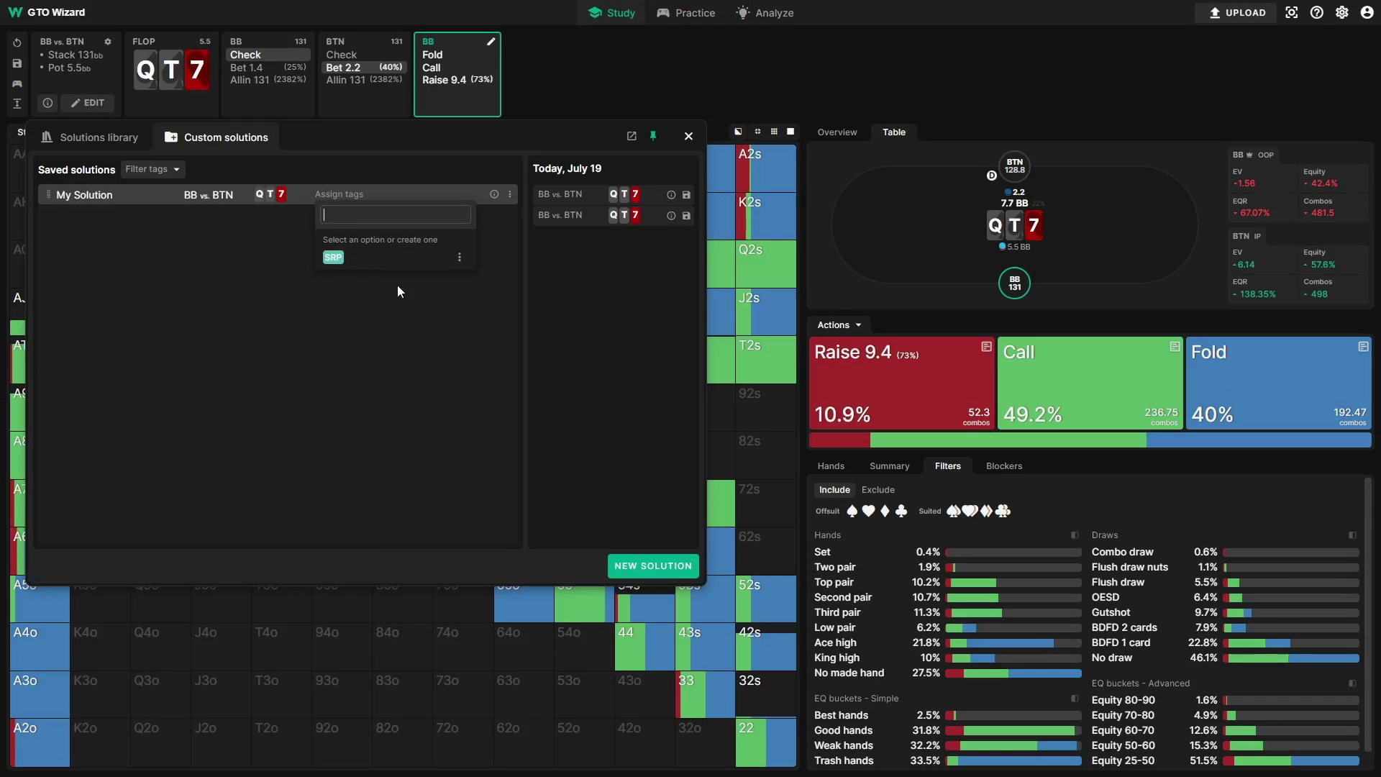
pyautogui.click(334, 259)
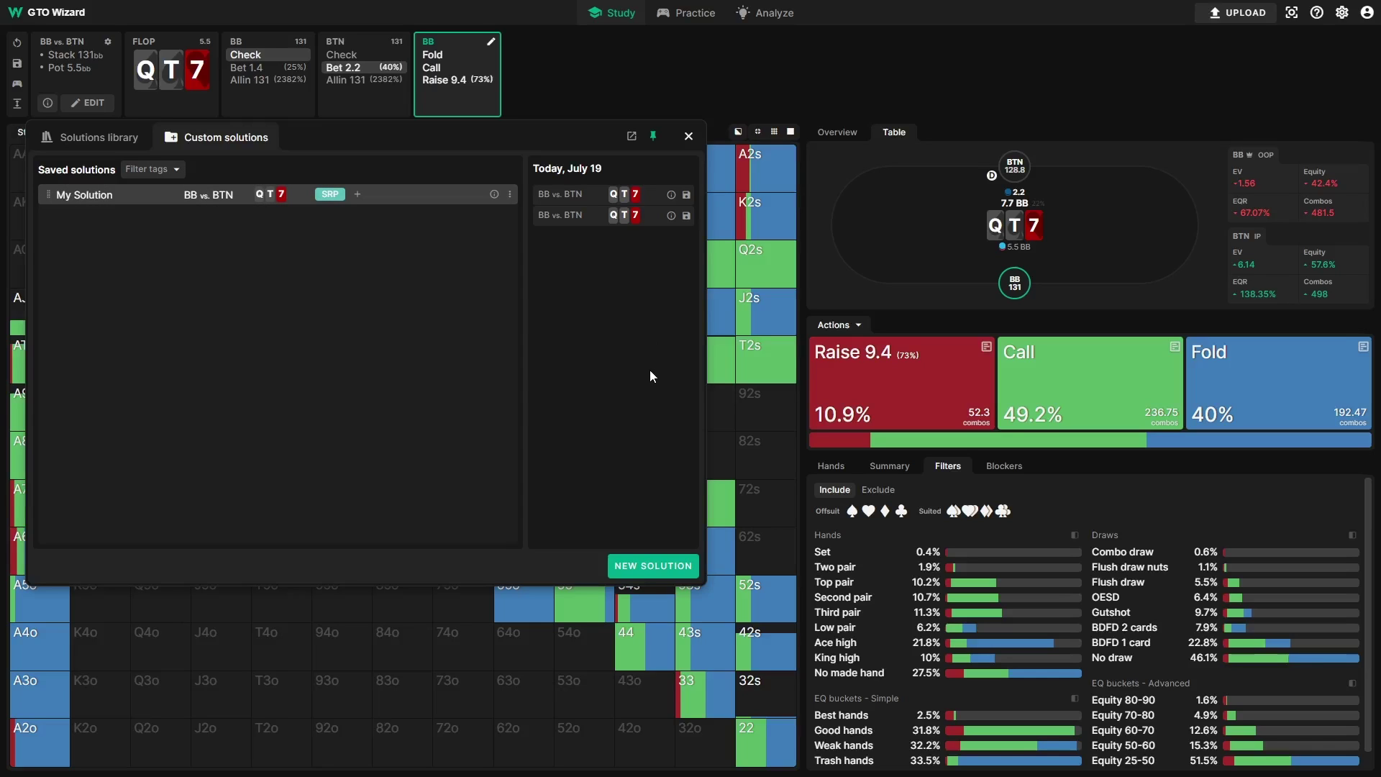
# Step: Start another custom solution and consult the help topic on customizing ranges
pyautogui.click(653, 566)
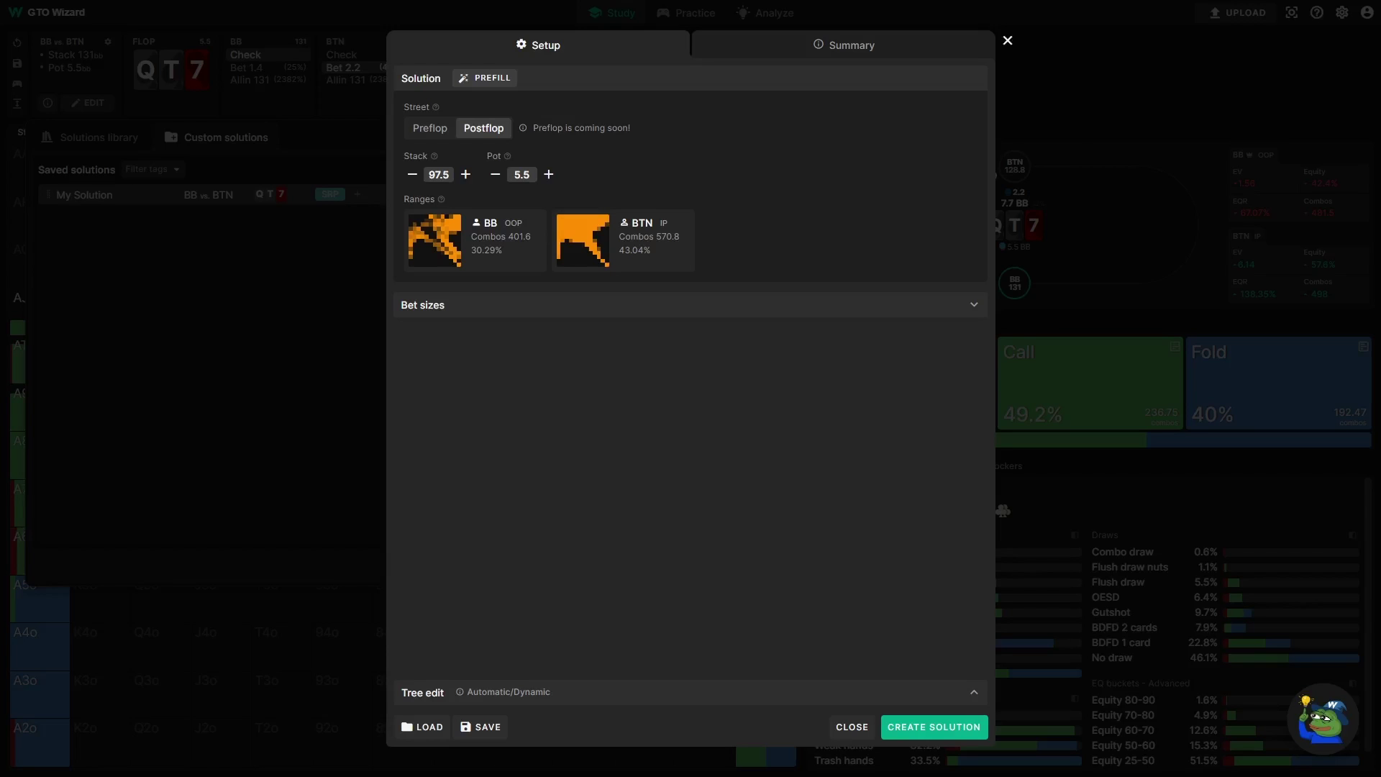
pyautogui.click(1333, 732)
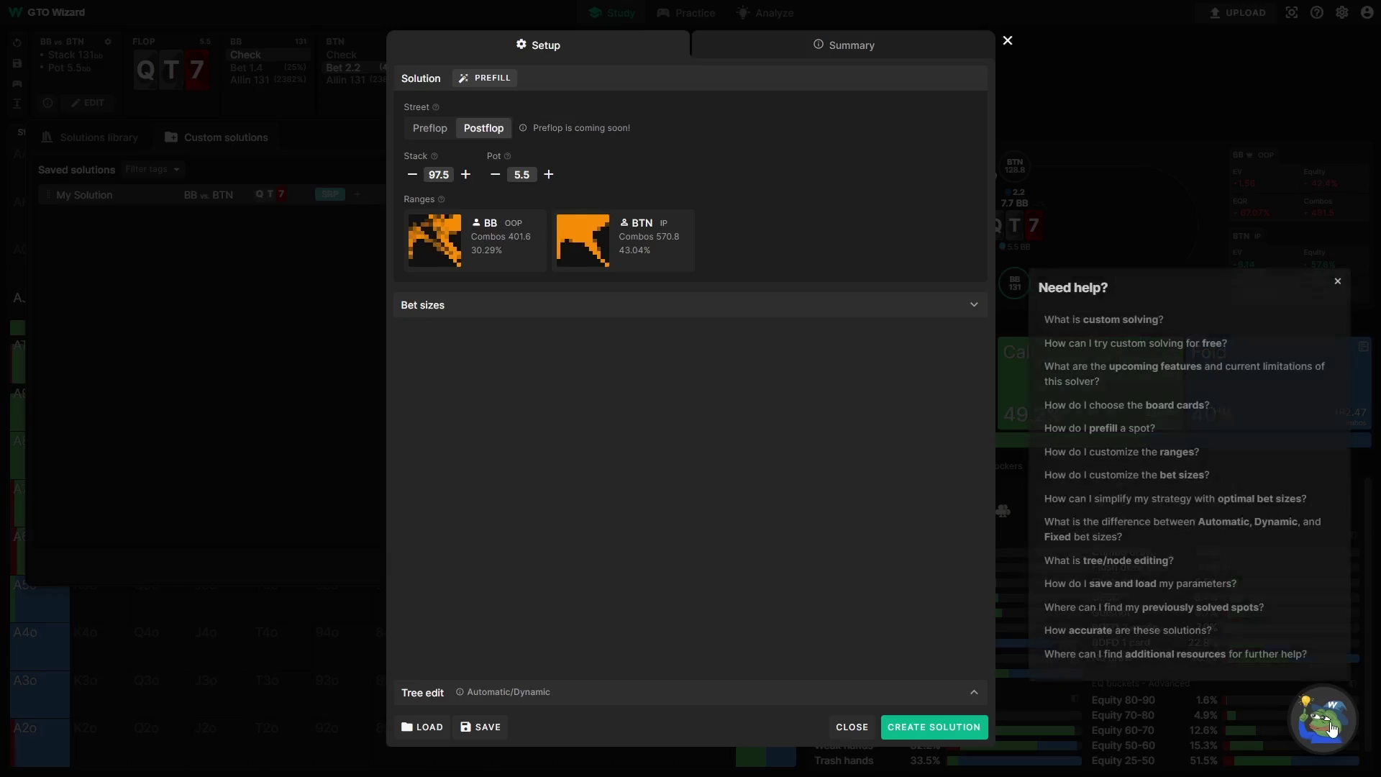
pyautogui.click(1159, 451)
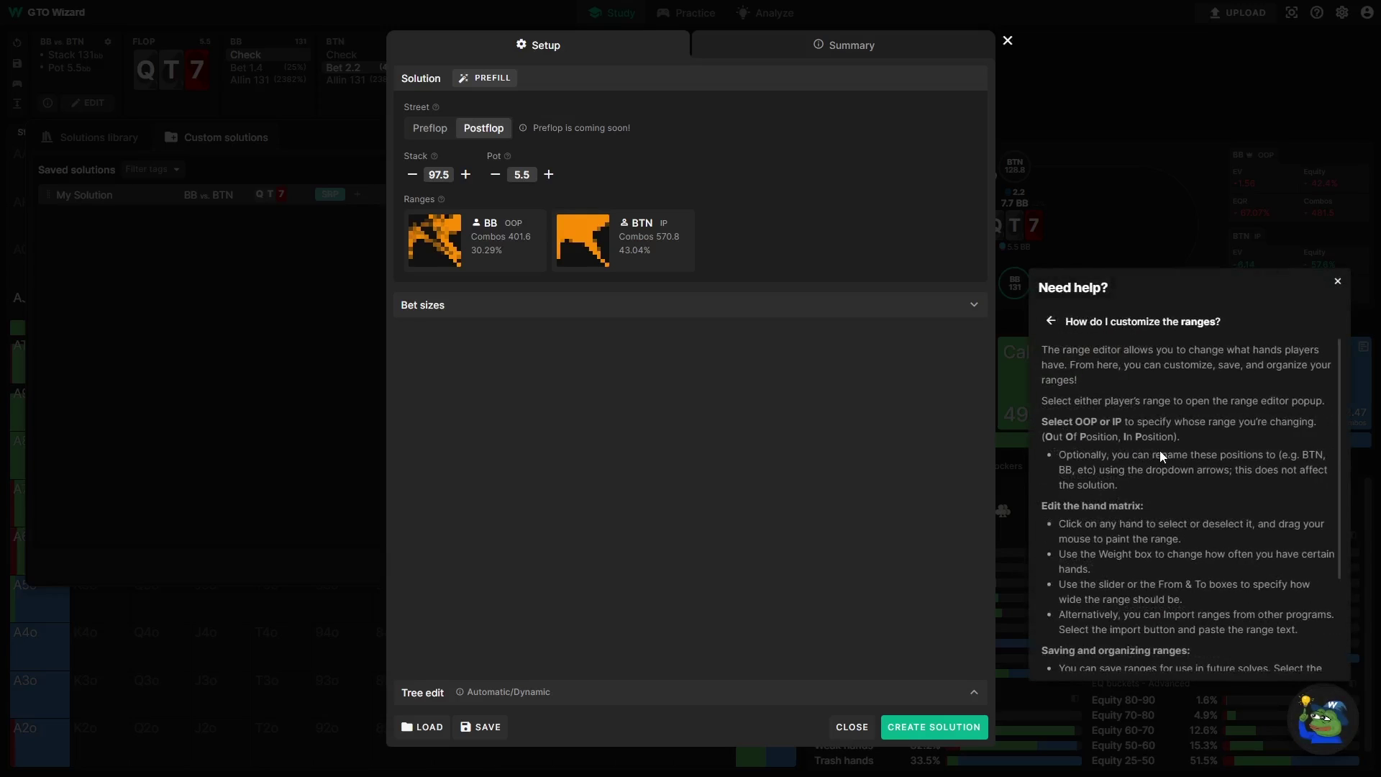
pyautogui.click(1051, 322)
pyautogui.click(1338, 282)
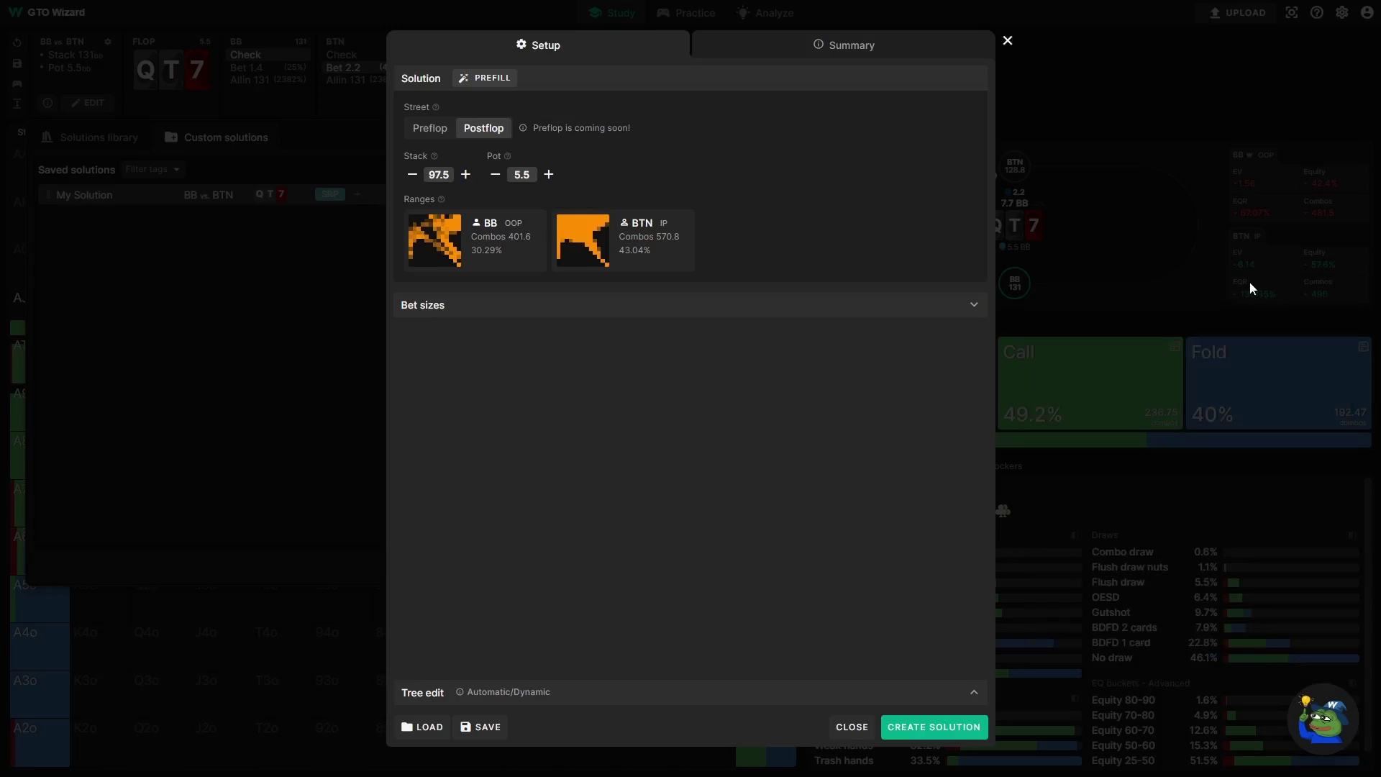
# Step: Prefill the new solution with the CO versus SB 3bet spot
pyautogui.click(488, 82)
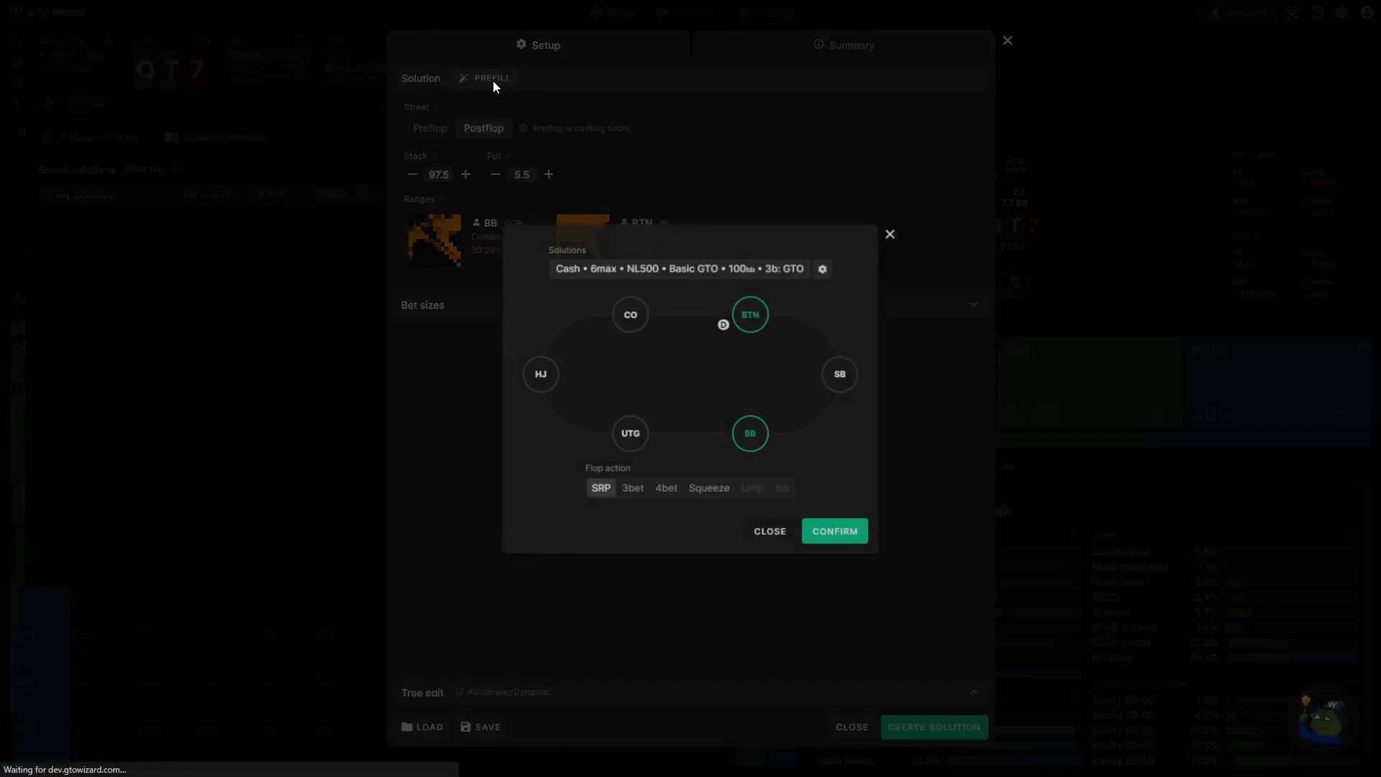
pyautogui.click(628, 313)
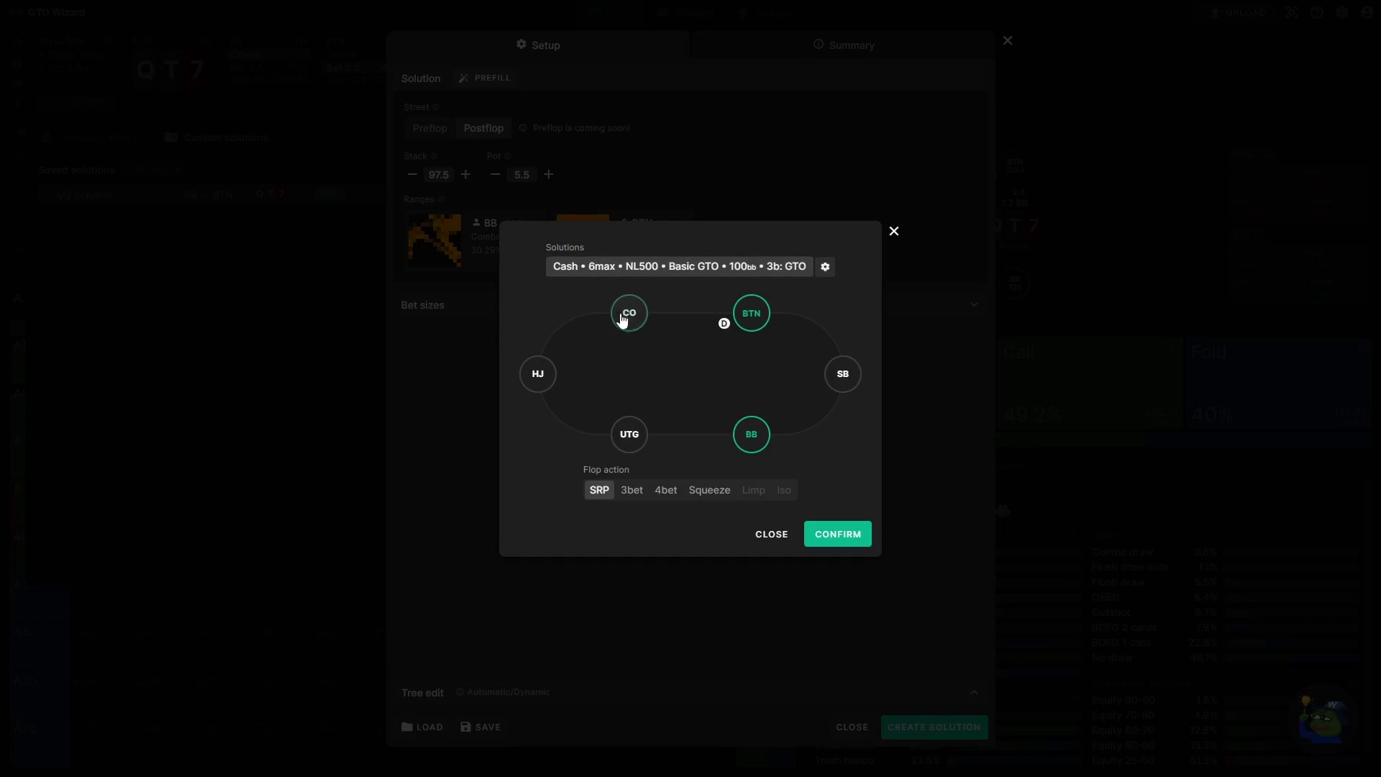
pyautogui.click(840, 371)
pyautogui.click(631, 491)
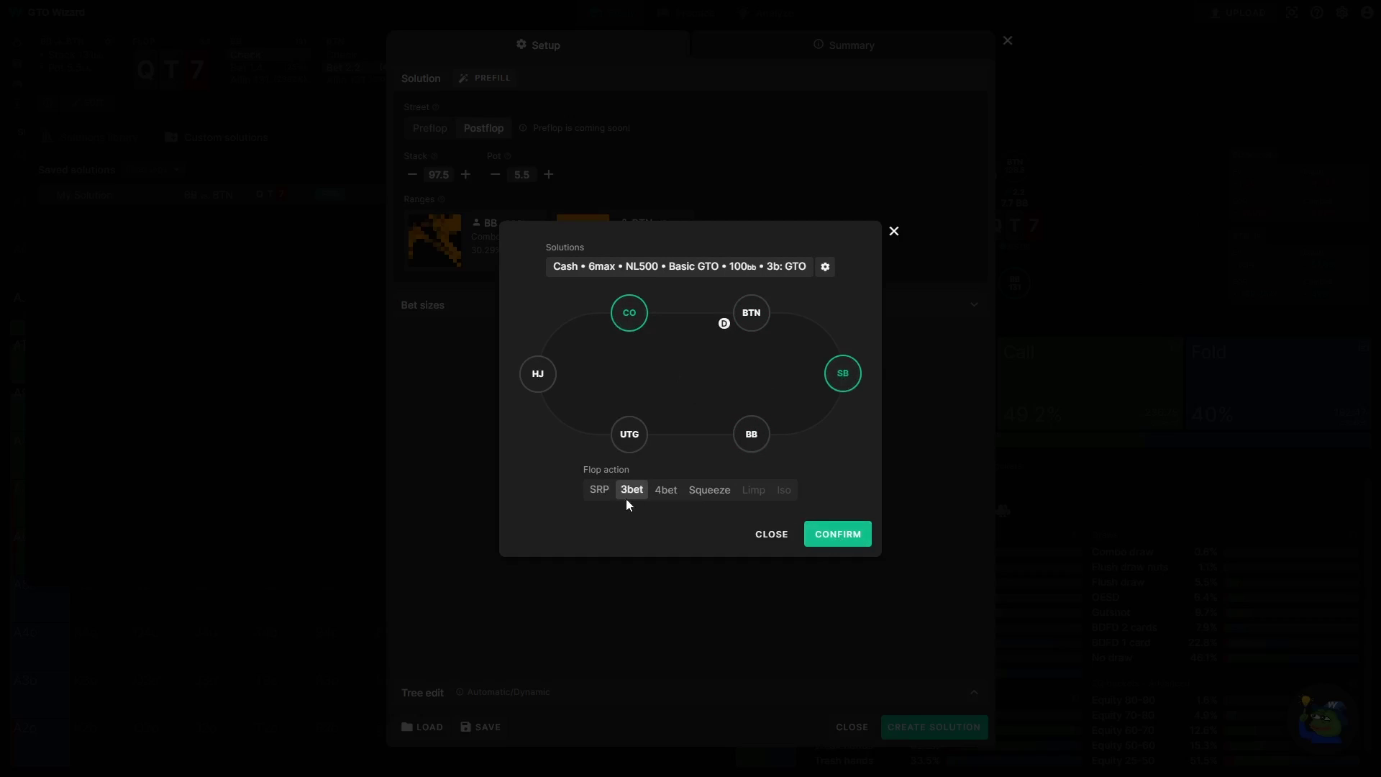
pyautogui.click(857, 541)
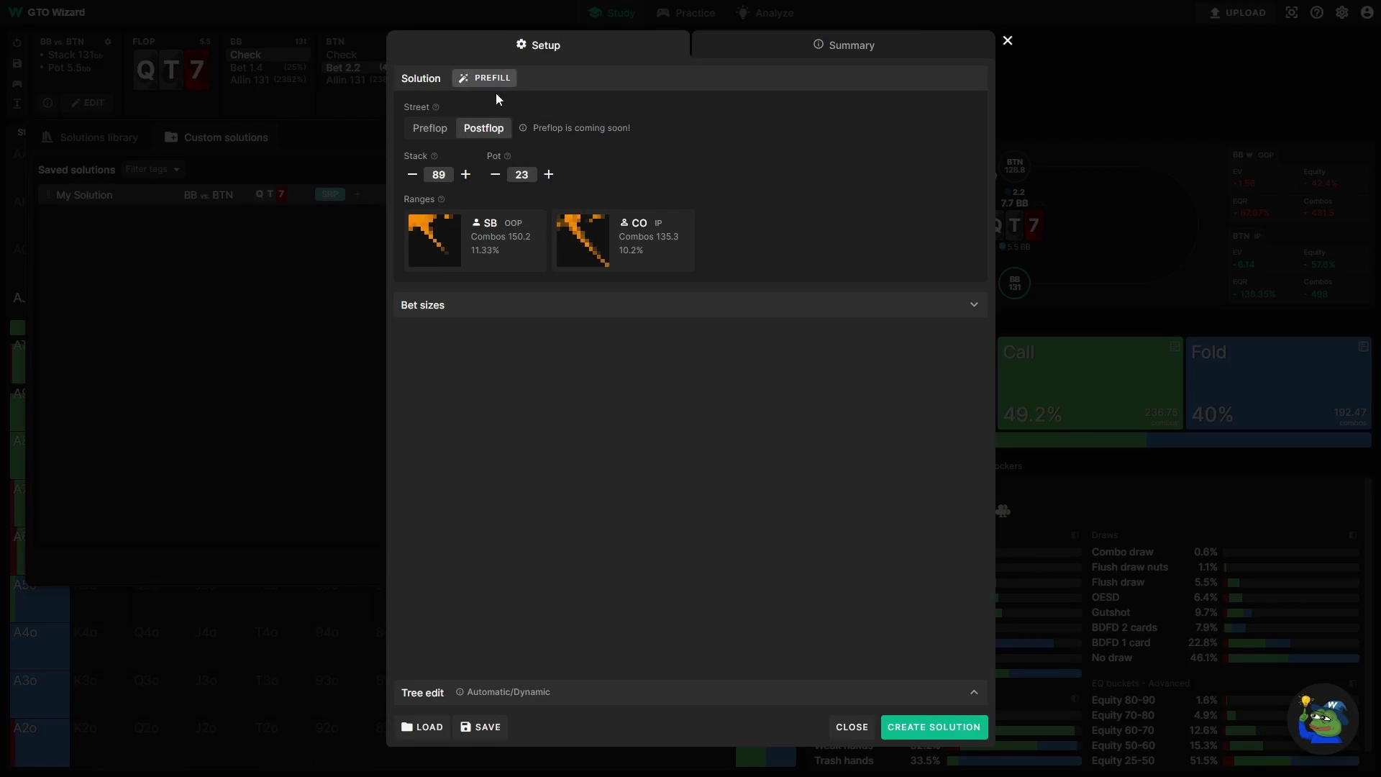
# Step: Set the stack of the SB versus CO solution to 131
pyautogui.moveTo(435, 108)
pyautogui.click(446, 176)
pyautogui.doubleClick(446, 176)
pyautogui.write('131')
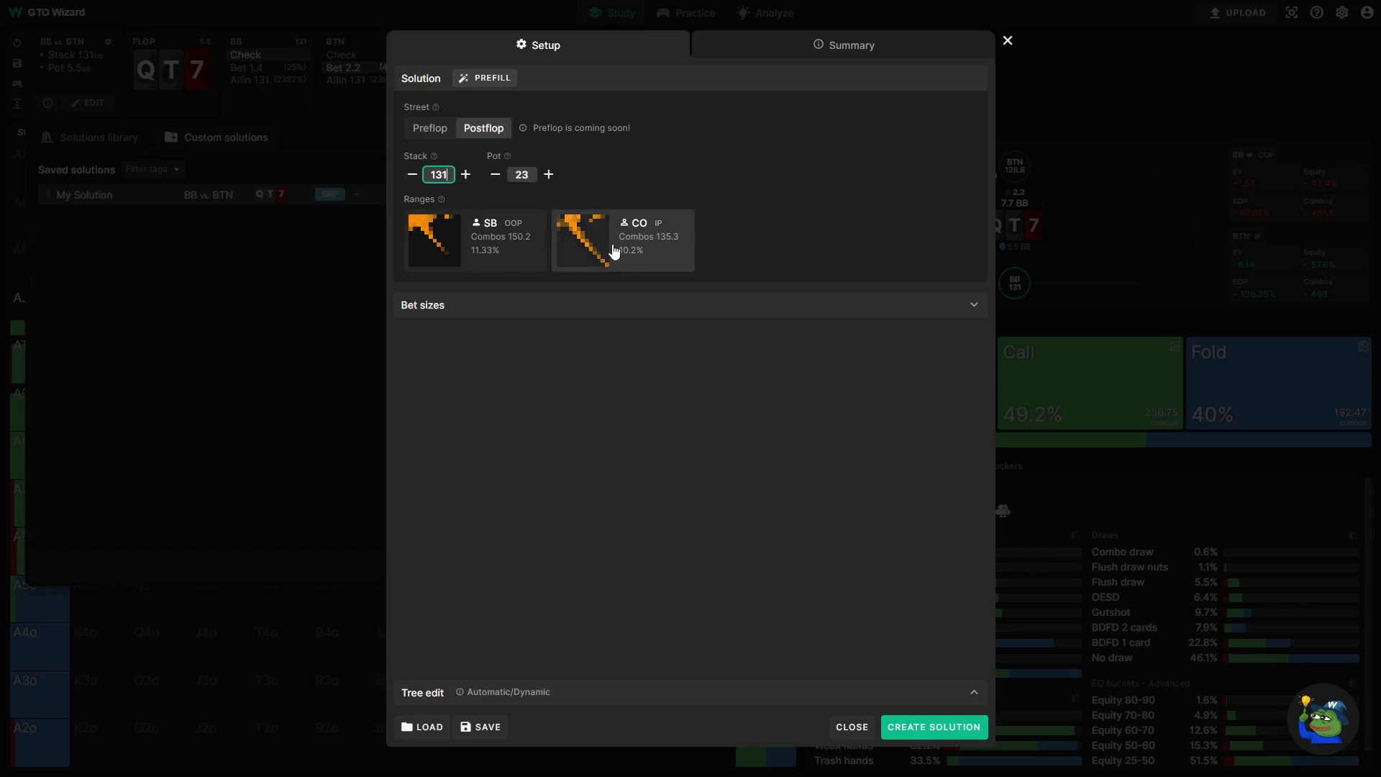
# Step: Open the solution's ranges and relabel the SB position as OOP and the CO position as IP
pyautogui.click(589, 250)
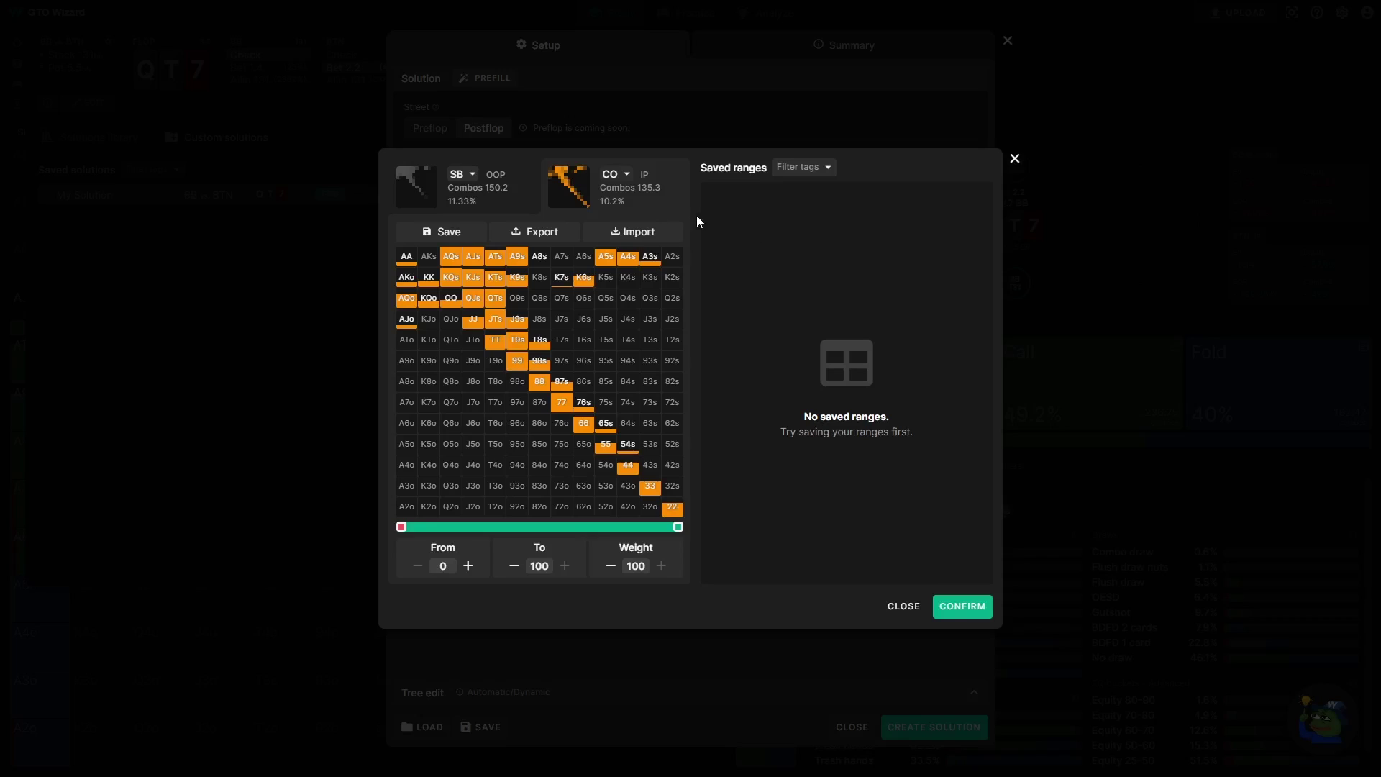
pyautogui.click(419, 189)
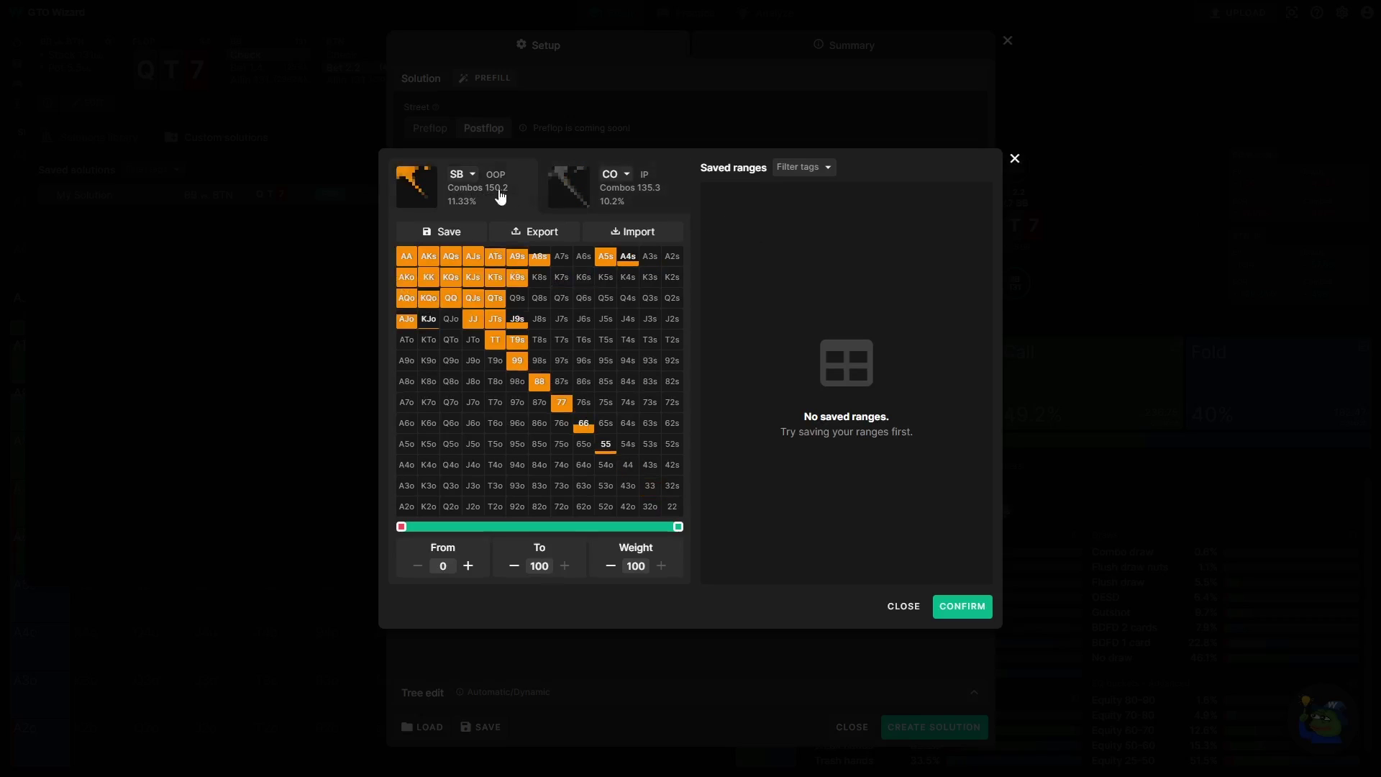
pyautogui.click(561, 189)
pyautogui.click(440, 187)
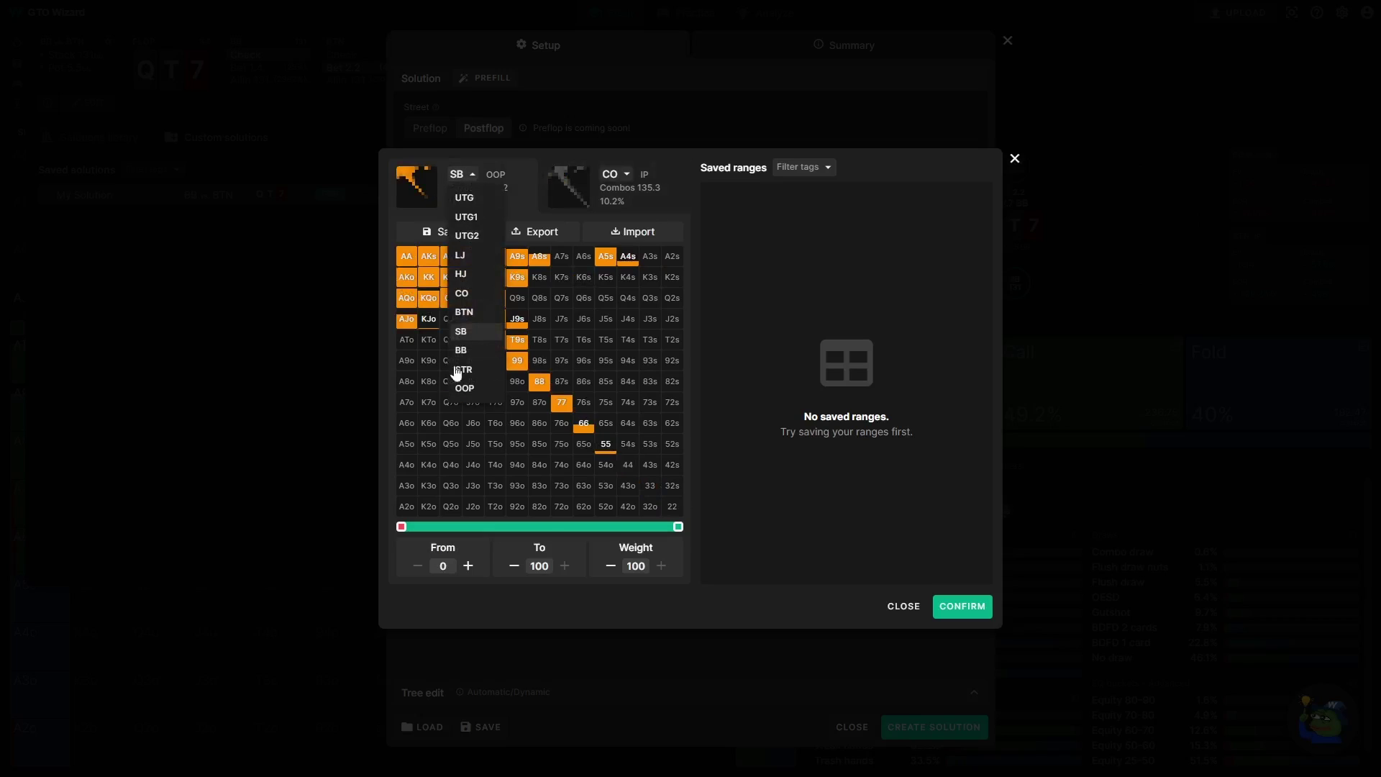
pyautogui.click(465, 389)
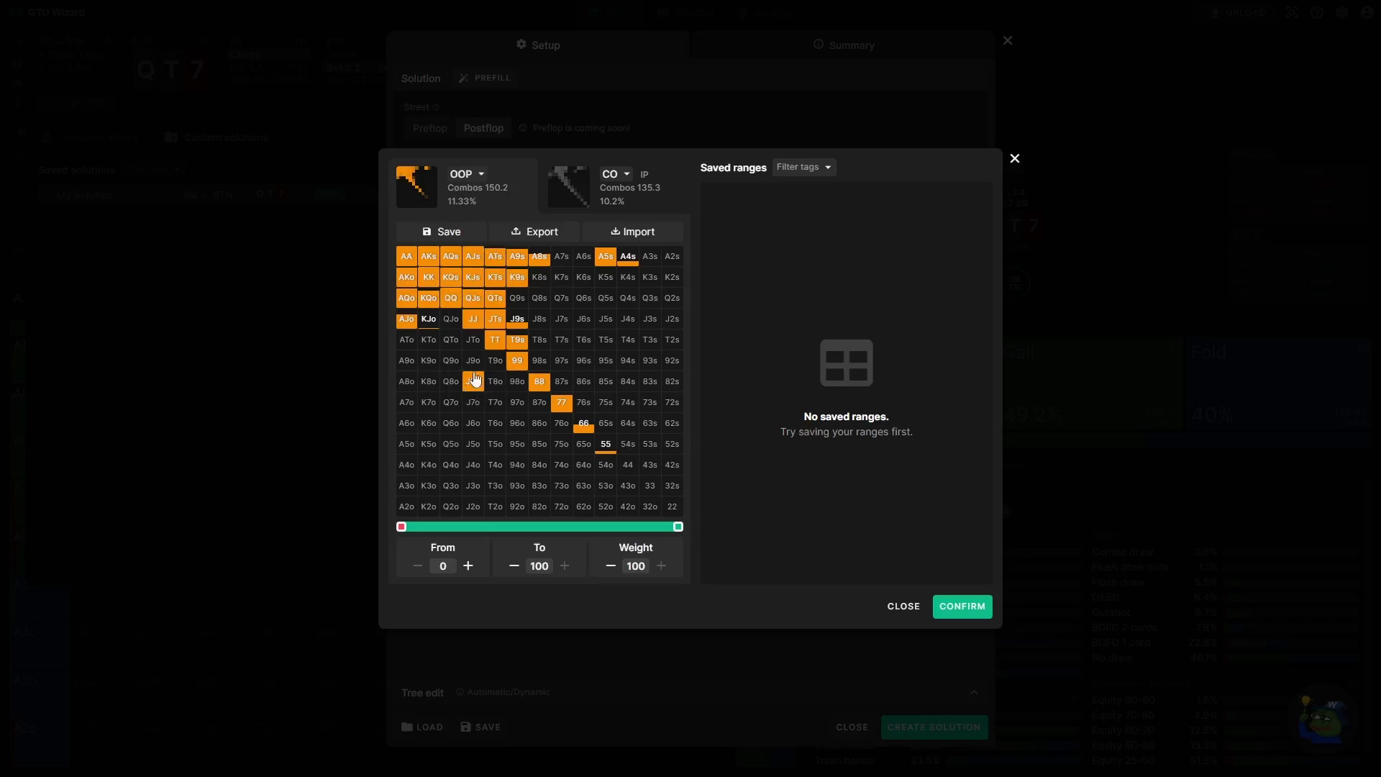
pyautogui.click(619, 176)
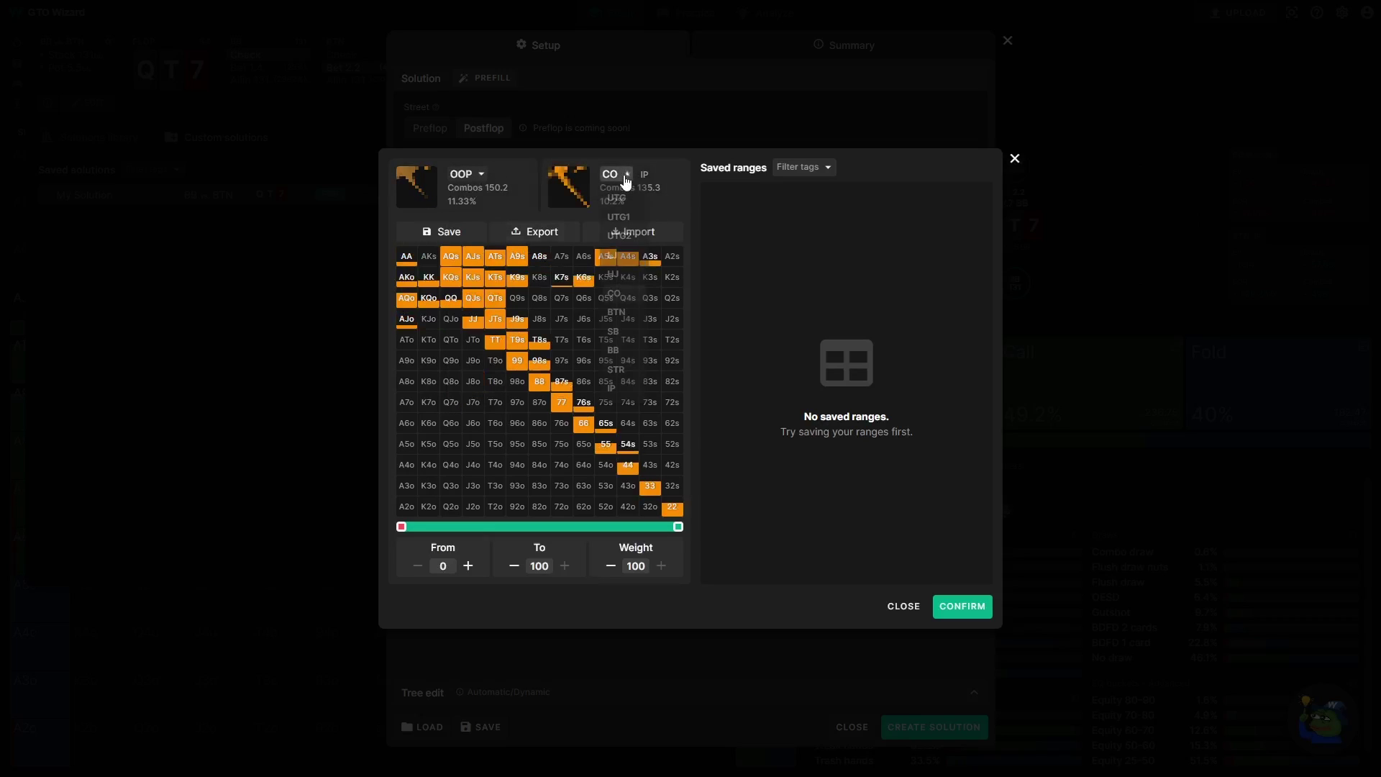
pyautogui.click(620, 394)
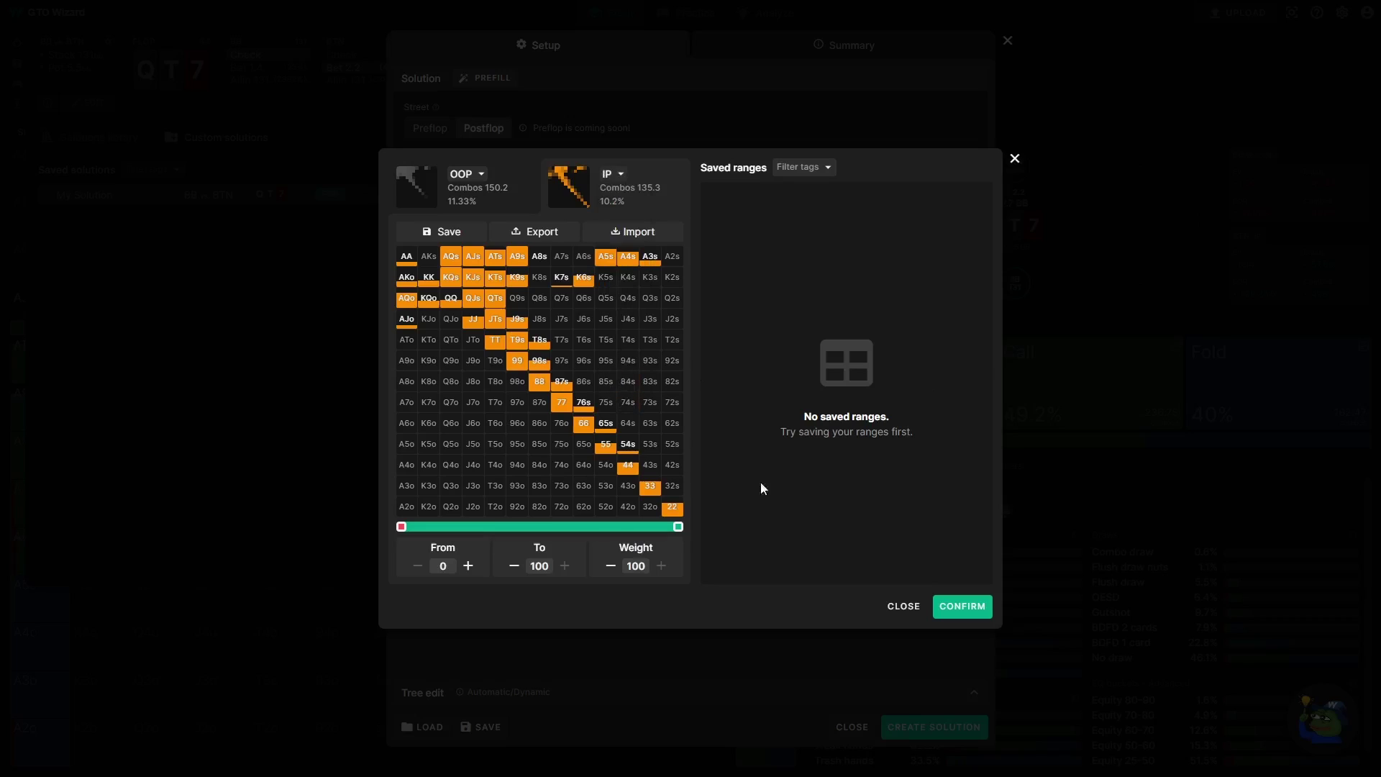
# Step: Limit the IP range from 12 to 46.7 and add individual hands such as KTs, QJs, JJ and 99
pyautogui.moveTo(678, 526); pyautogui.dragTo(530, 527)
pyautogui.moveTo(402, 527); pyautogui.dragTo(435, 527)
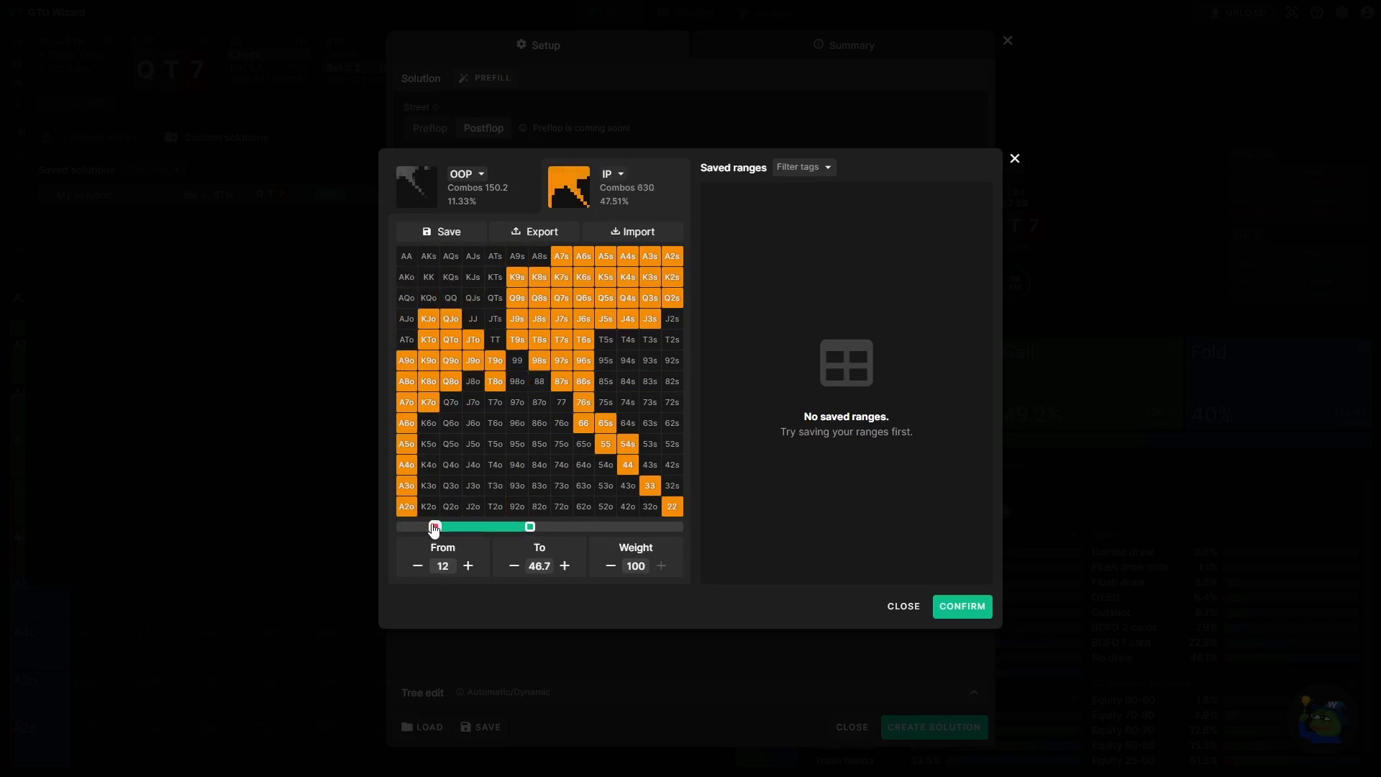
pyautogui.click(491, 280)
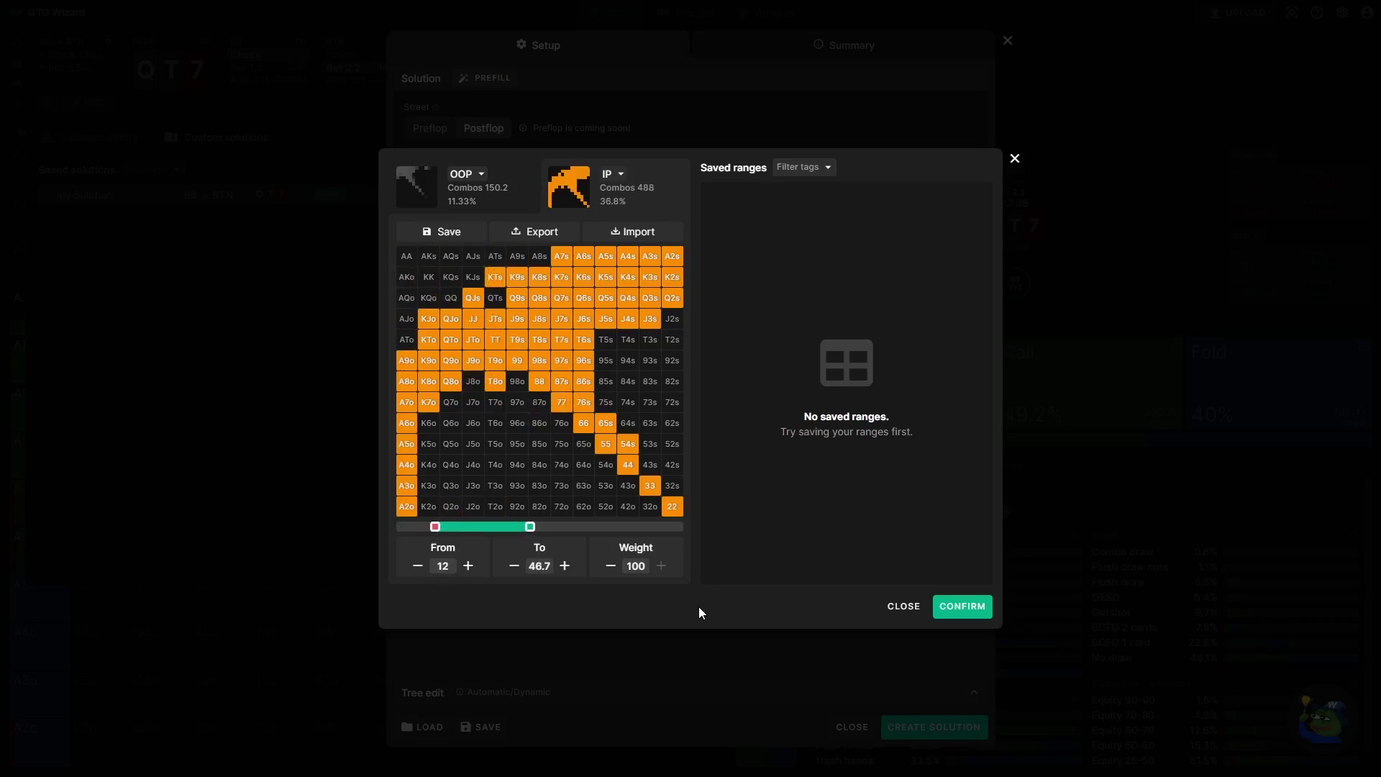
# Step: Set the weight to 50 and paint the weaker suited hands, such as J5s to J2s and 32s, into the IP range
pyautogui.click(636, 566)
pyautogui.click(631, 547)
pyautogui.moveTo(672, 486)
pyautogui.mouseDown()
pyautogui.moveTo(582, 364)
pyautogui.moveTo(672, 320)
pyautogui.mouseUp()
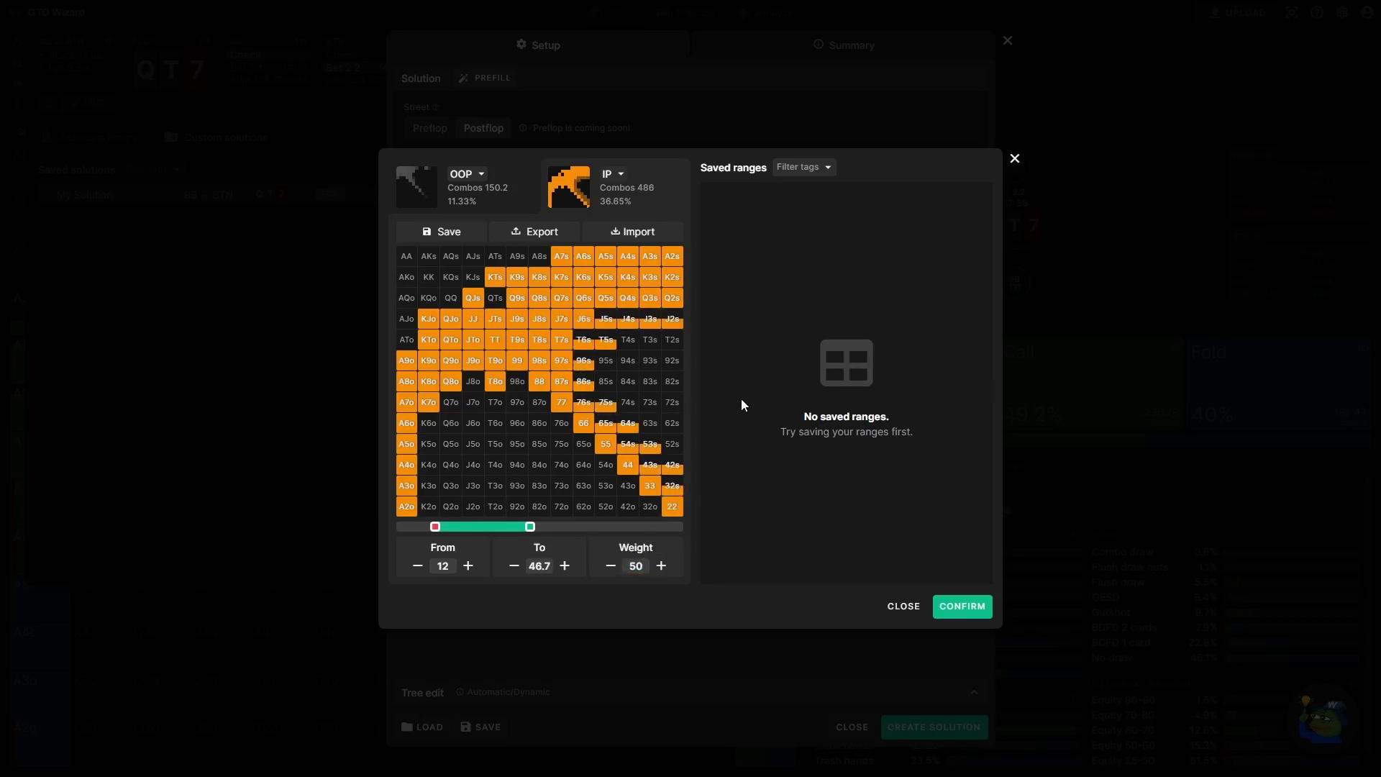
# Step: Import the copied range text into the IP range
pyautogui.click(627, 234)
pyautogui.click(634, 406)
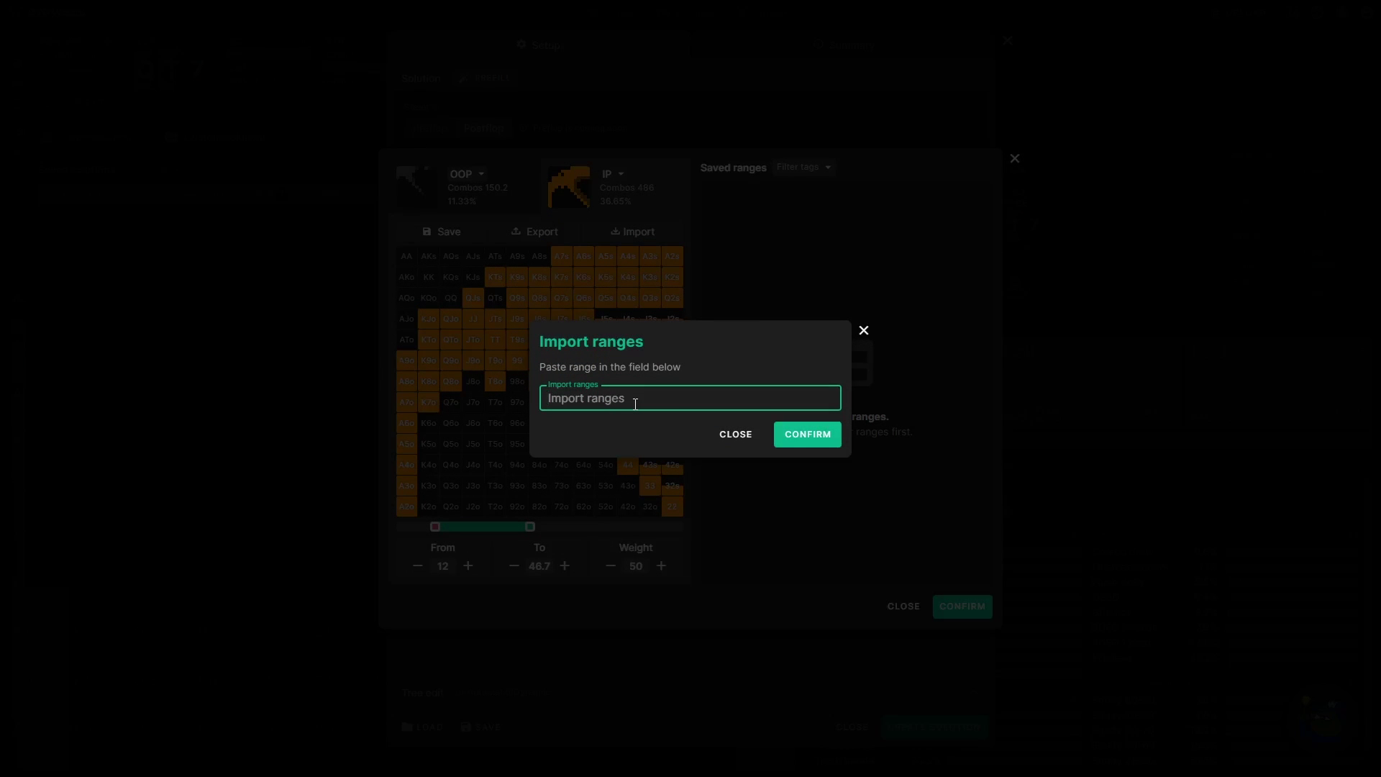
pyautogui.hotkey('ctrl', 'v')
pyautogui.click(808, 435)
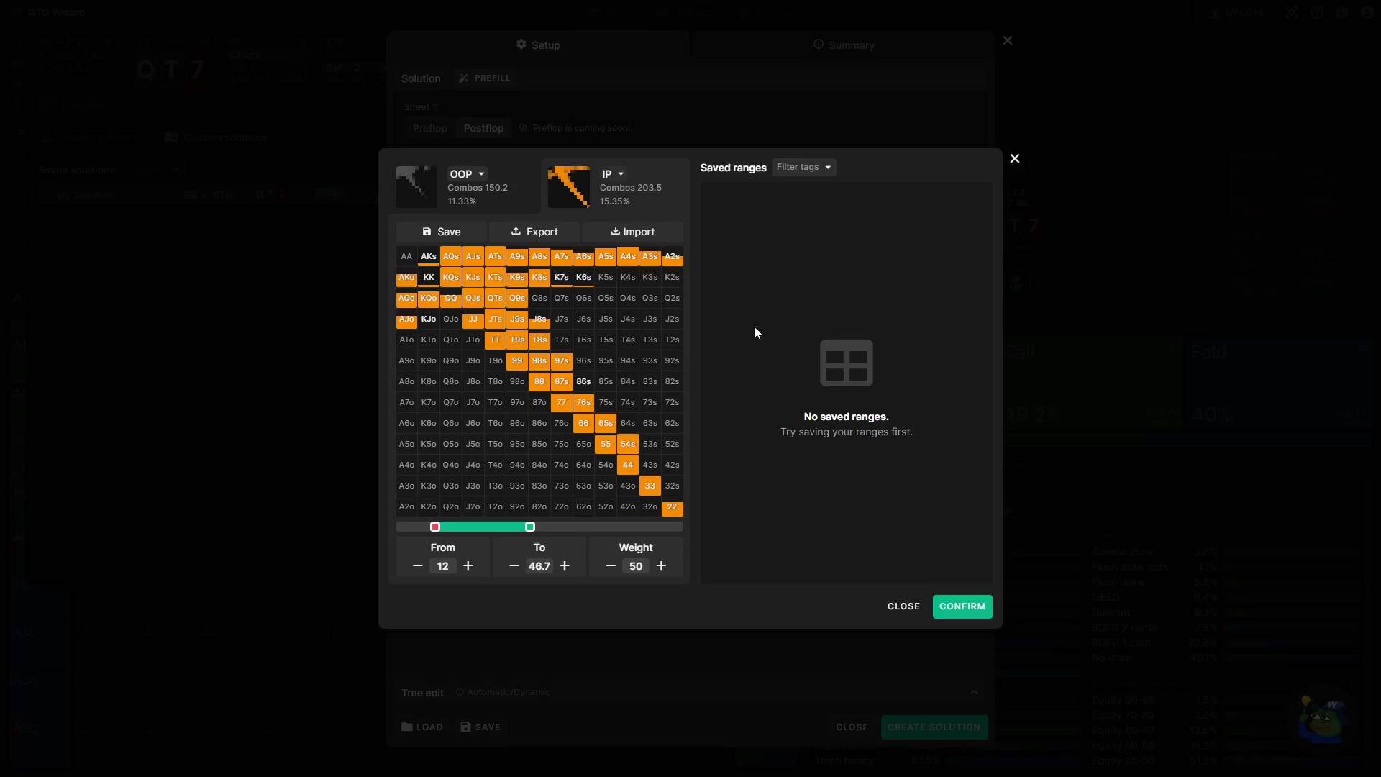
# Step: Save the IP range as "Wide calling range vs 3bet"
pyautogui.click(459, 233)
pyautogui.write('Wide')
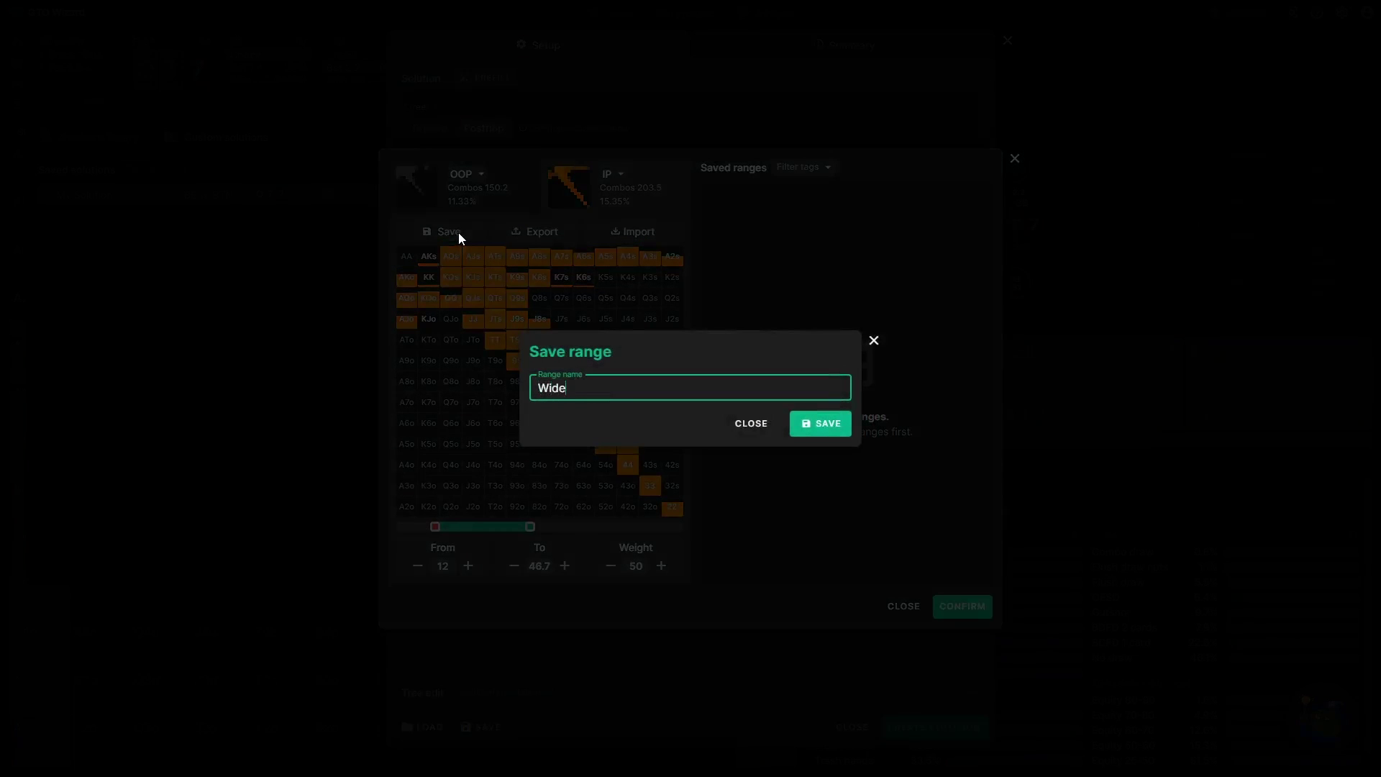
pyautogui.write(' calling range vs 3bet')
pyautogui.press('Return')
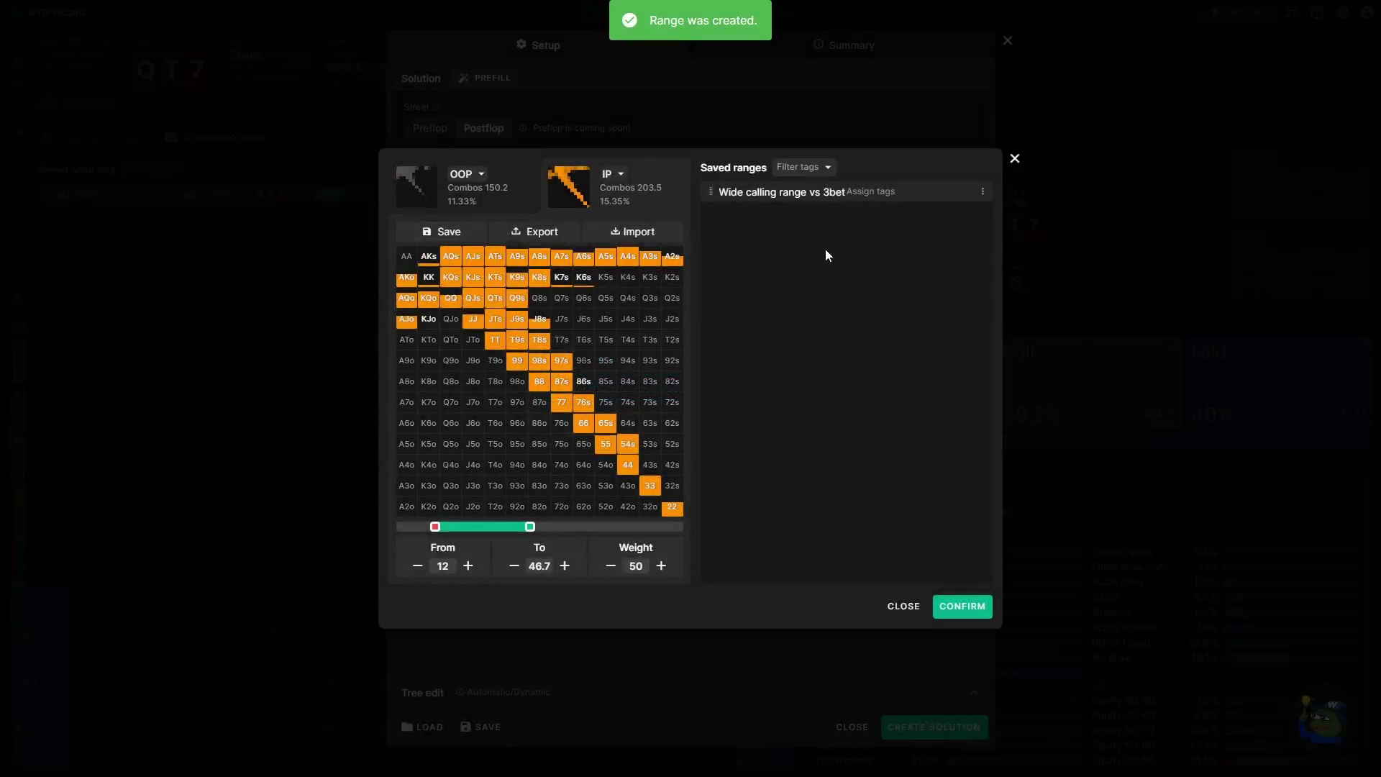
# Step: Create a tag named 3bet defense and assign it to the saved wide calling range
pyautogui.click(861, 193)
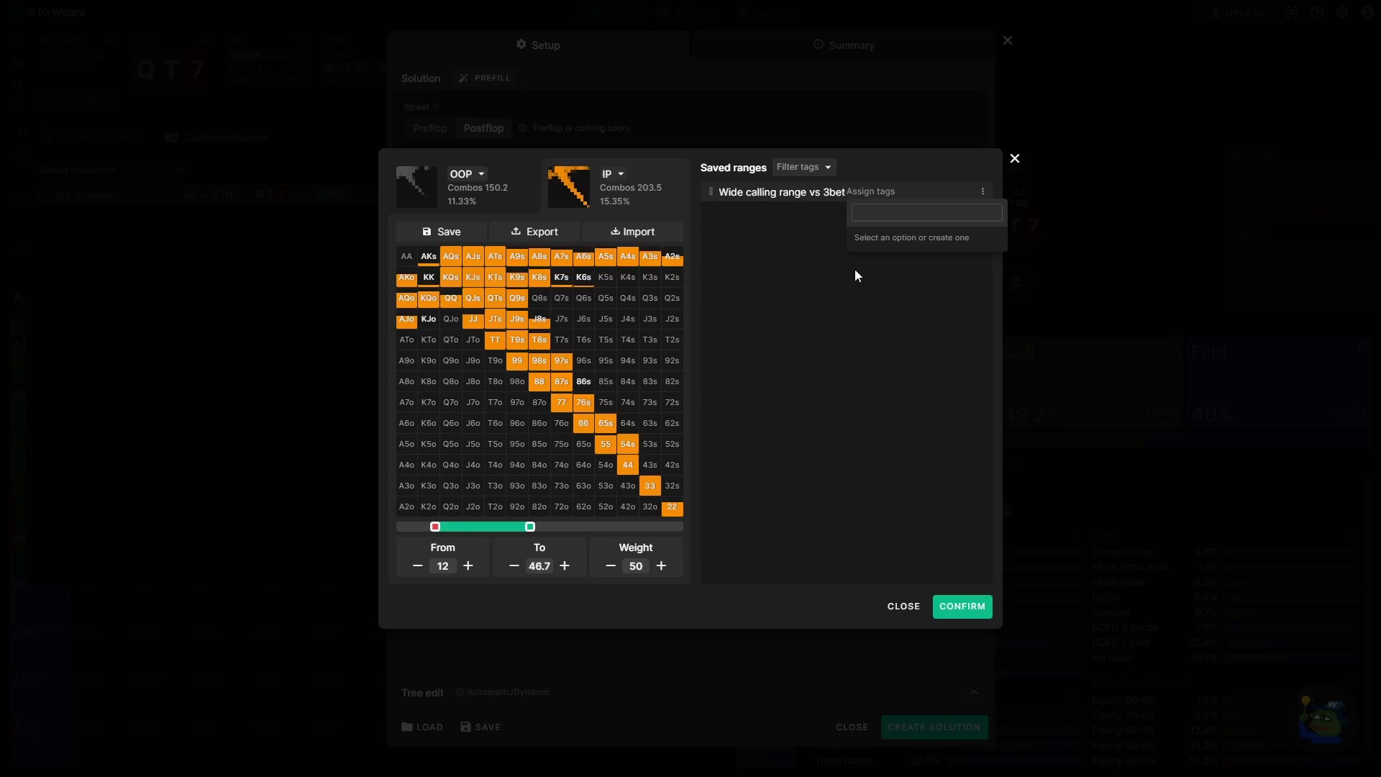
pyautogui.write('3bet defense')
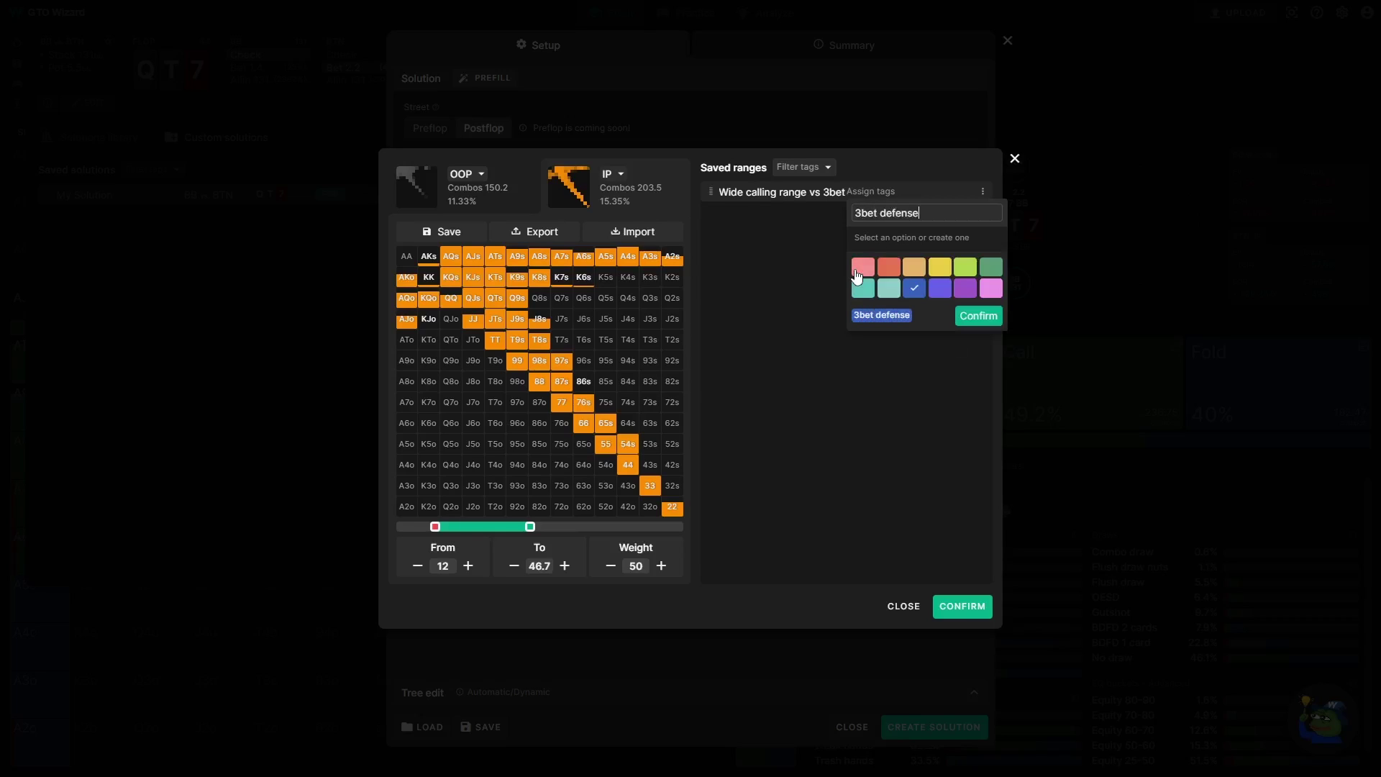
pyautogui.click(979, 315)
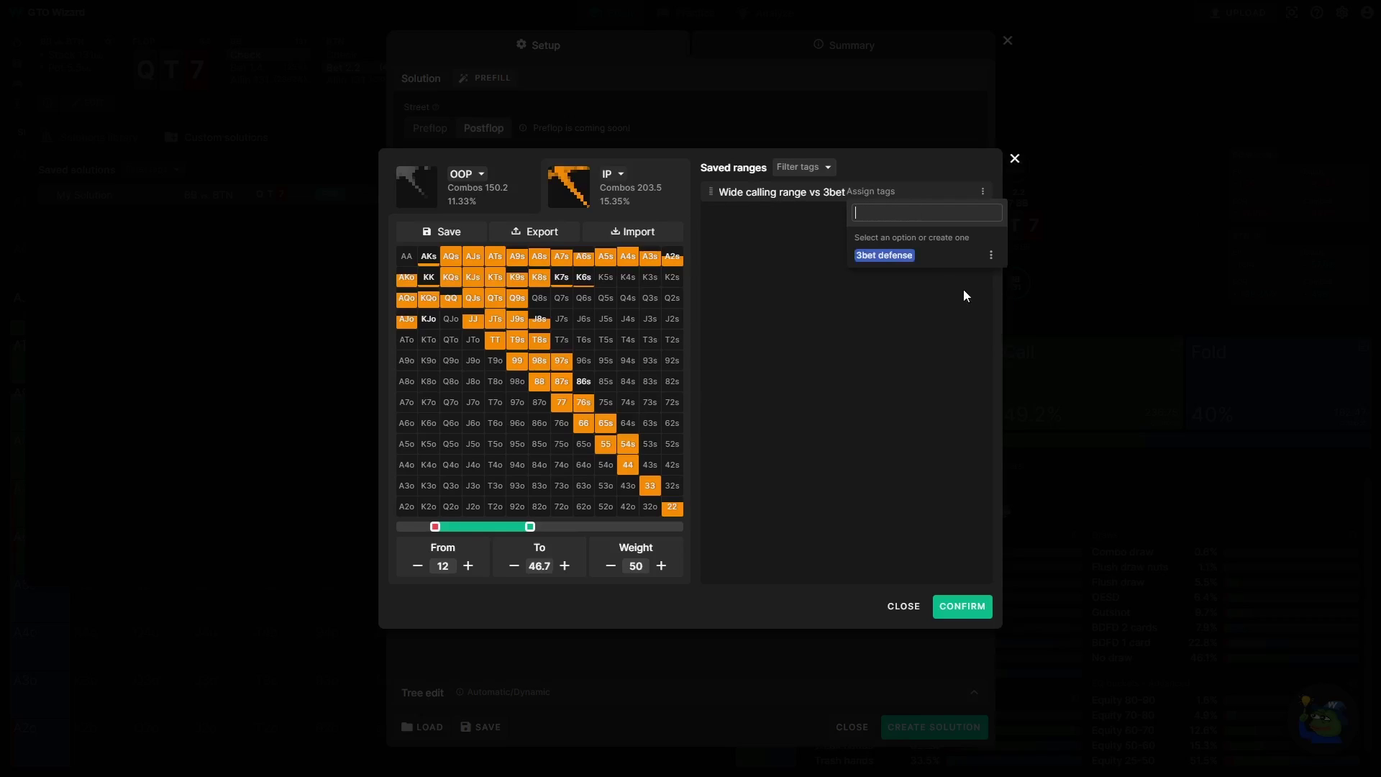
pyautogui.click(896, 257)
pyautogui.click(814, 365)
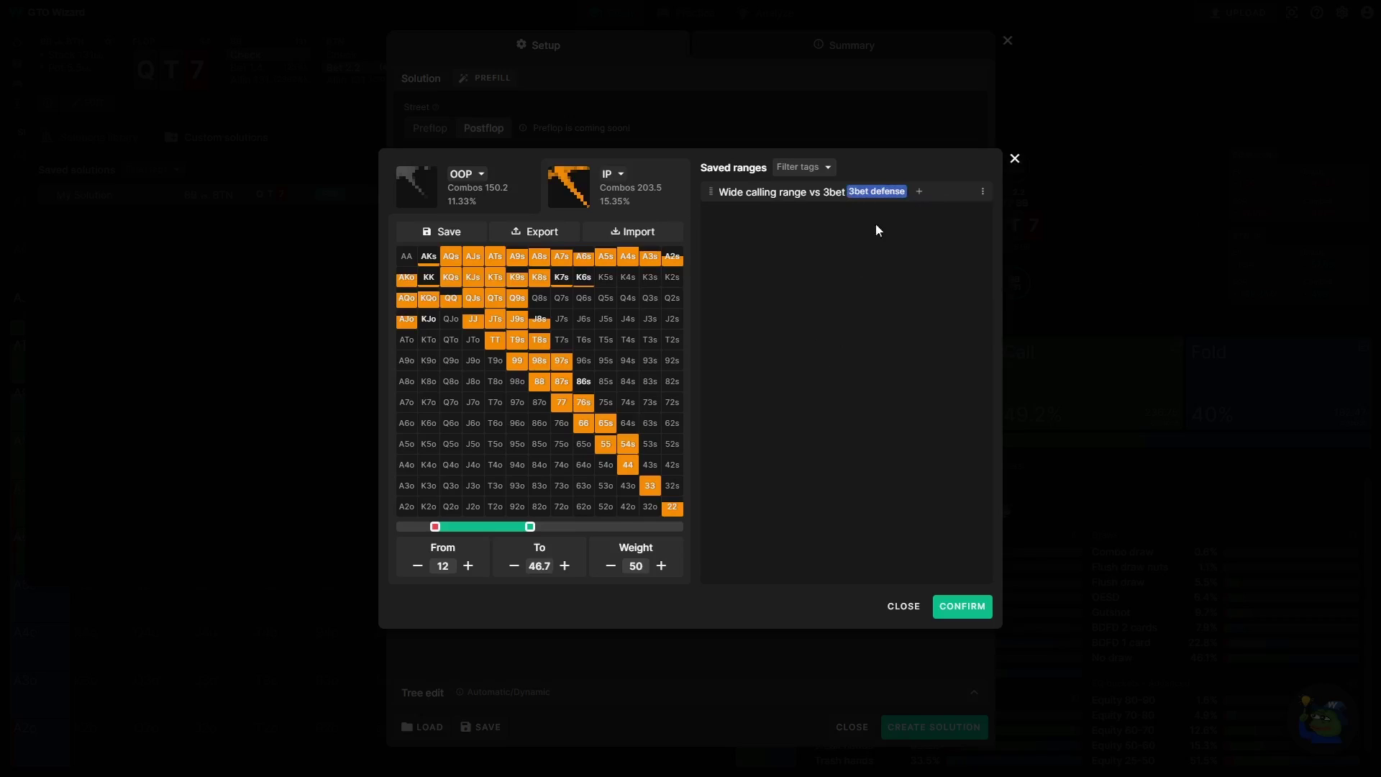
# Step: Check the tag filter of the saved ranges and apply the customized OOP and IP ranges to the solution
pyautogui.click(825, 168)
pyautogui.click(819, 370)
pyautogui.click(963, 607)
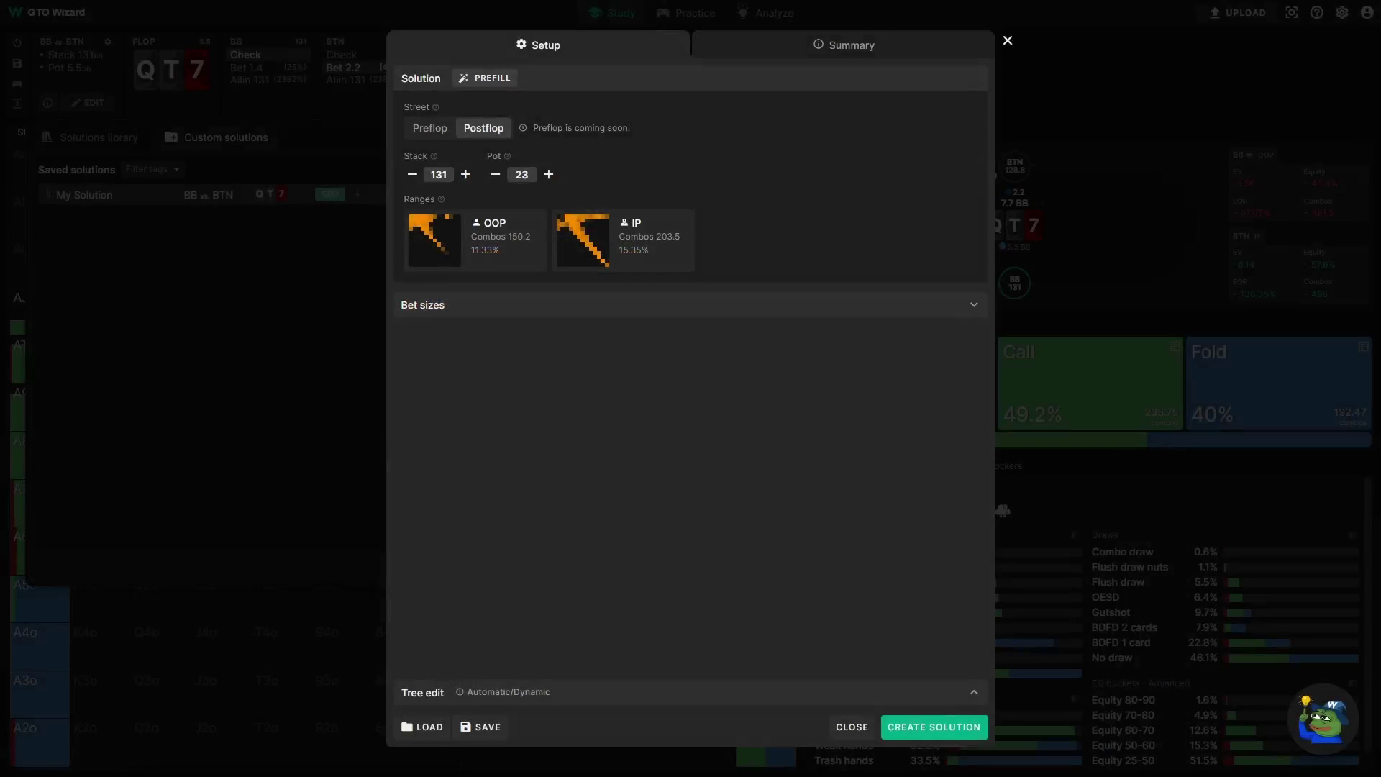
# Step: Expand the bet size settings and consult the help topic on Automatic, Dynamic and Fixed bet sizes
pyautogui.click(547, 312)
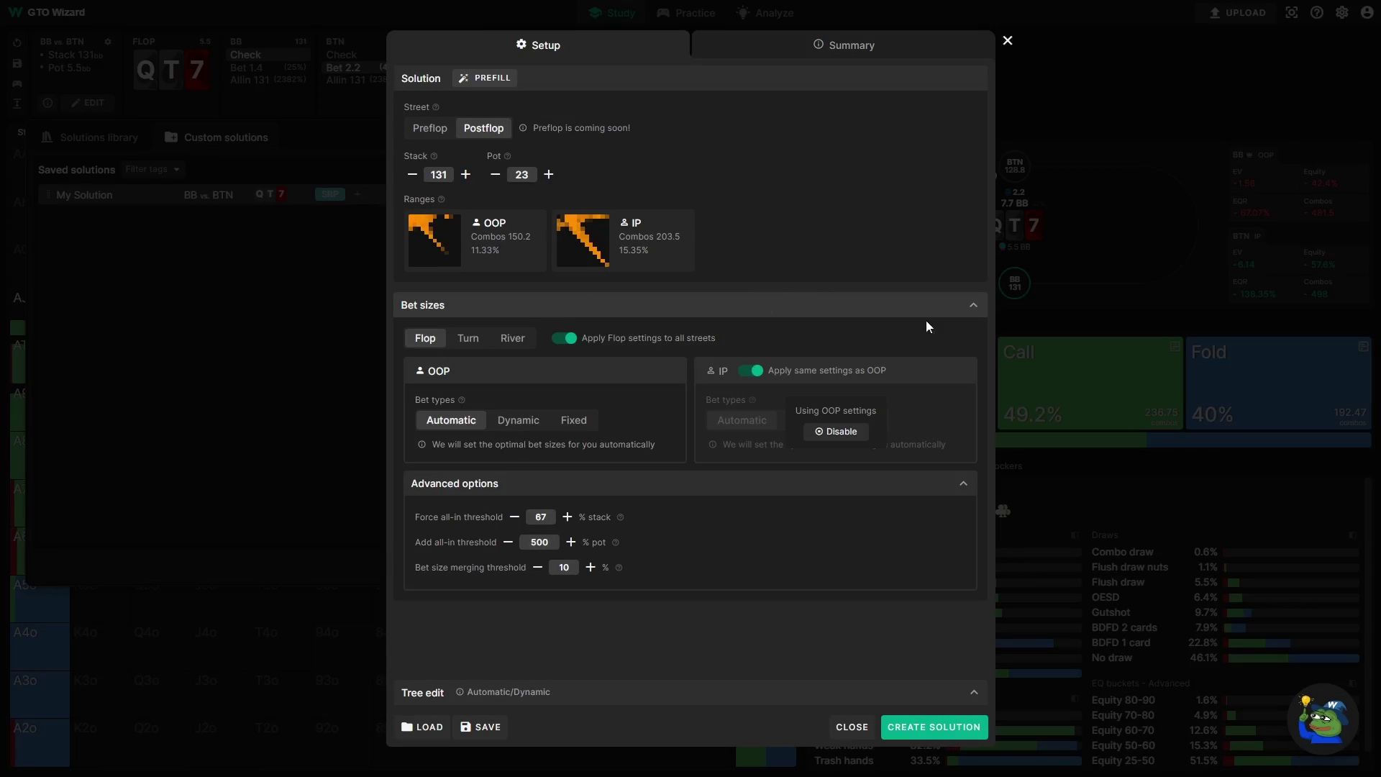
pyautogui.click(1319, 722)
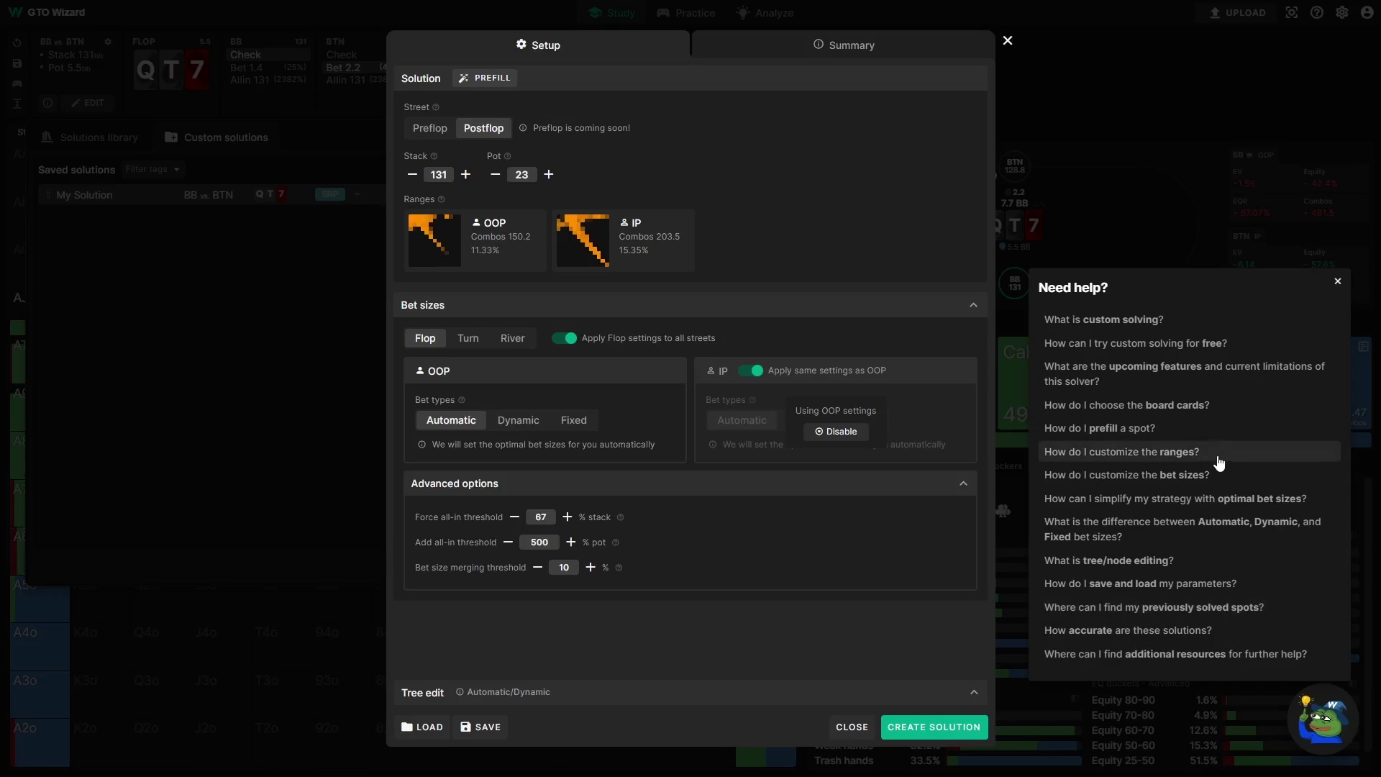
pyautogui.click(1153, 524)
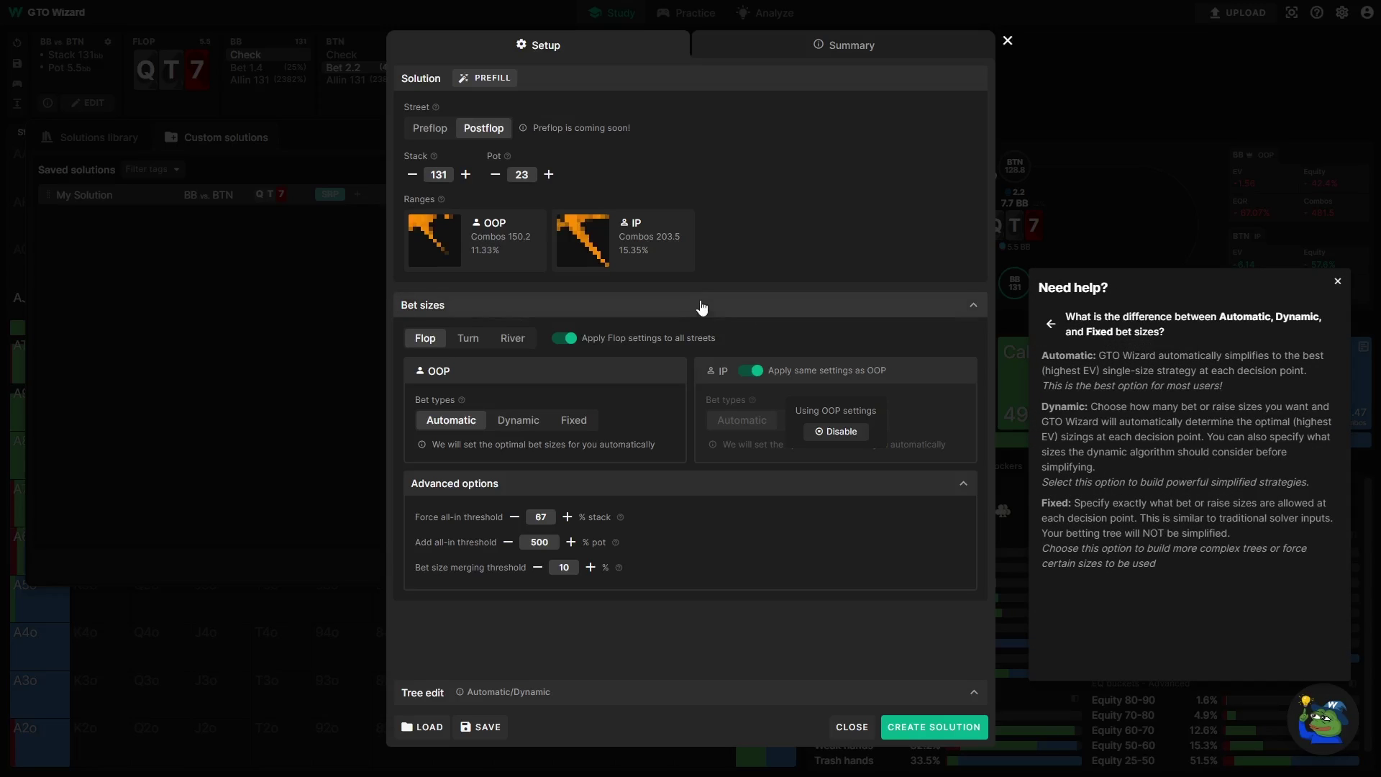
pyautogui.press('b')
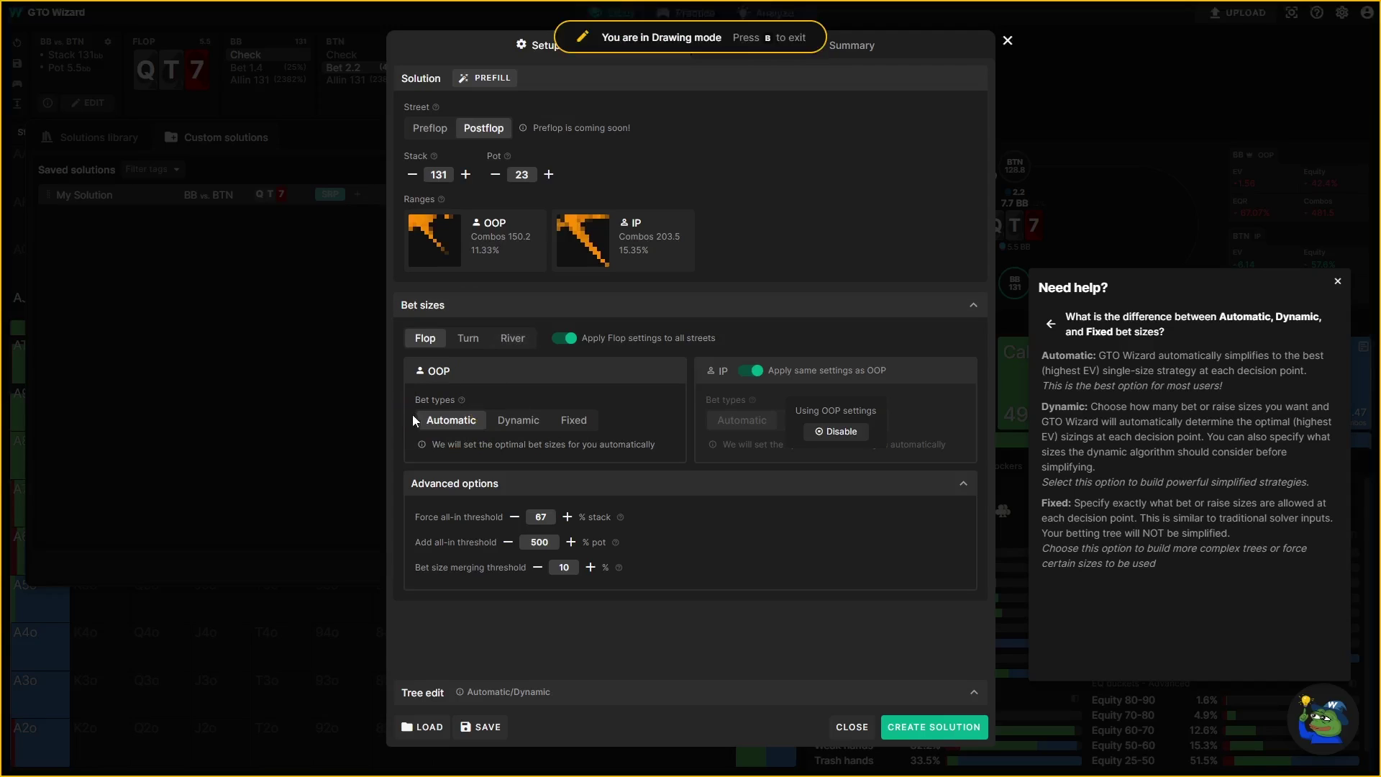
pyautogui.moveTo(483, 403); pyautogui.dragTo(482, 433)
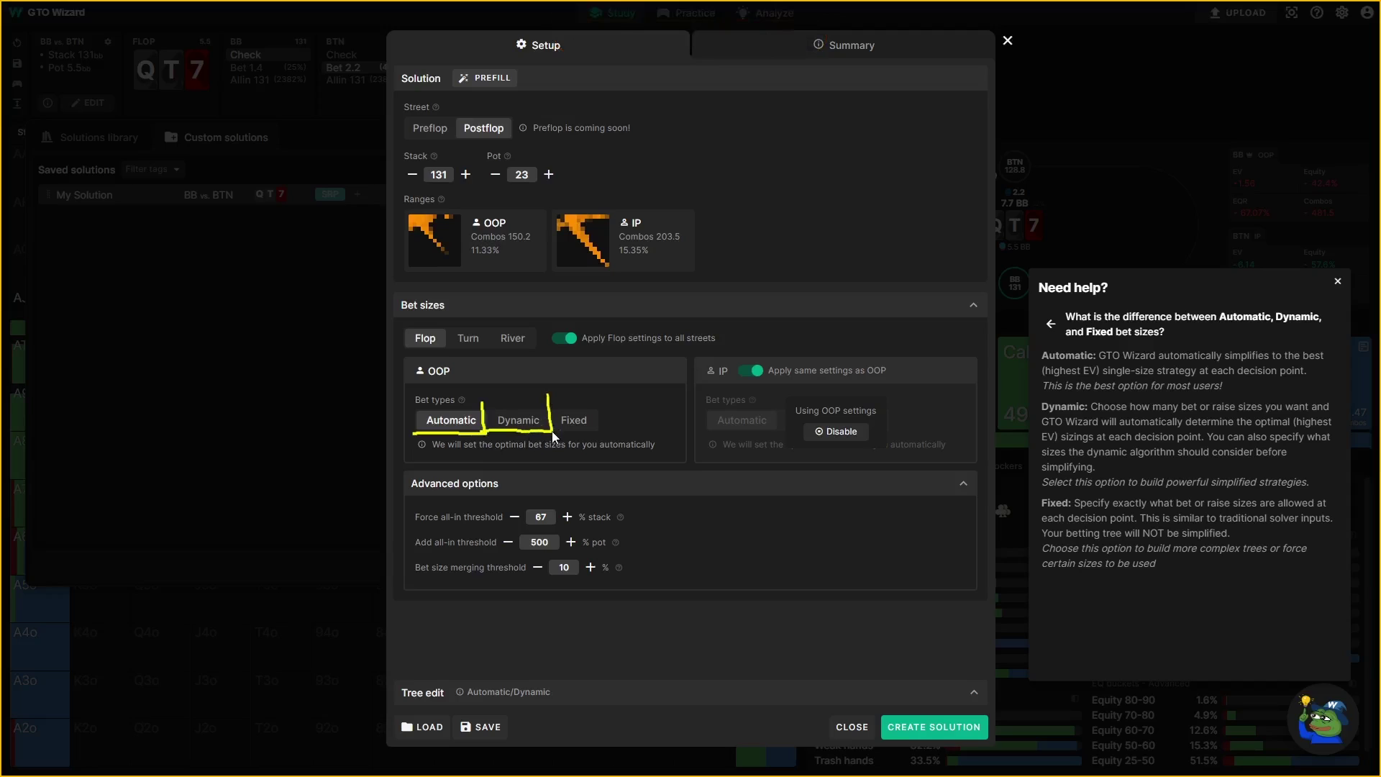
pyautogui.moveTo(602, 404); pyautogui.dragTo(602, 397)
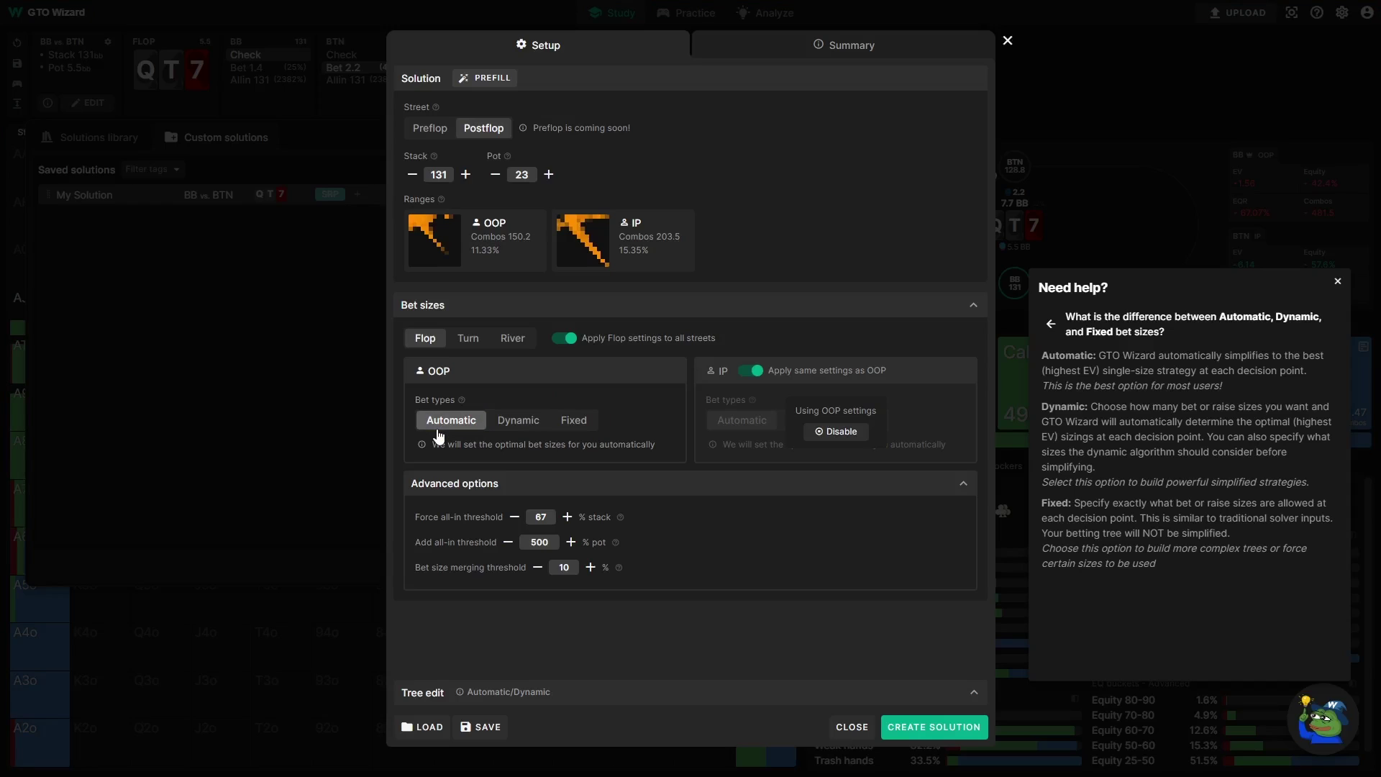
# Step: Set OOP's bet type to Dynamic with 2 bets and enable specifying the sizes to compare
pyautogui.click(518, 421)
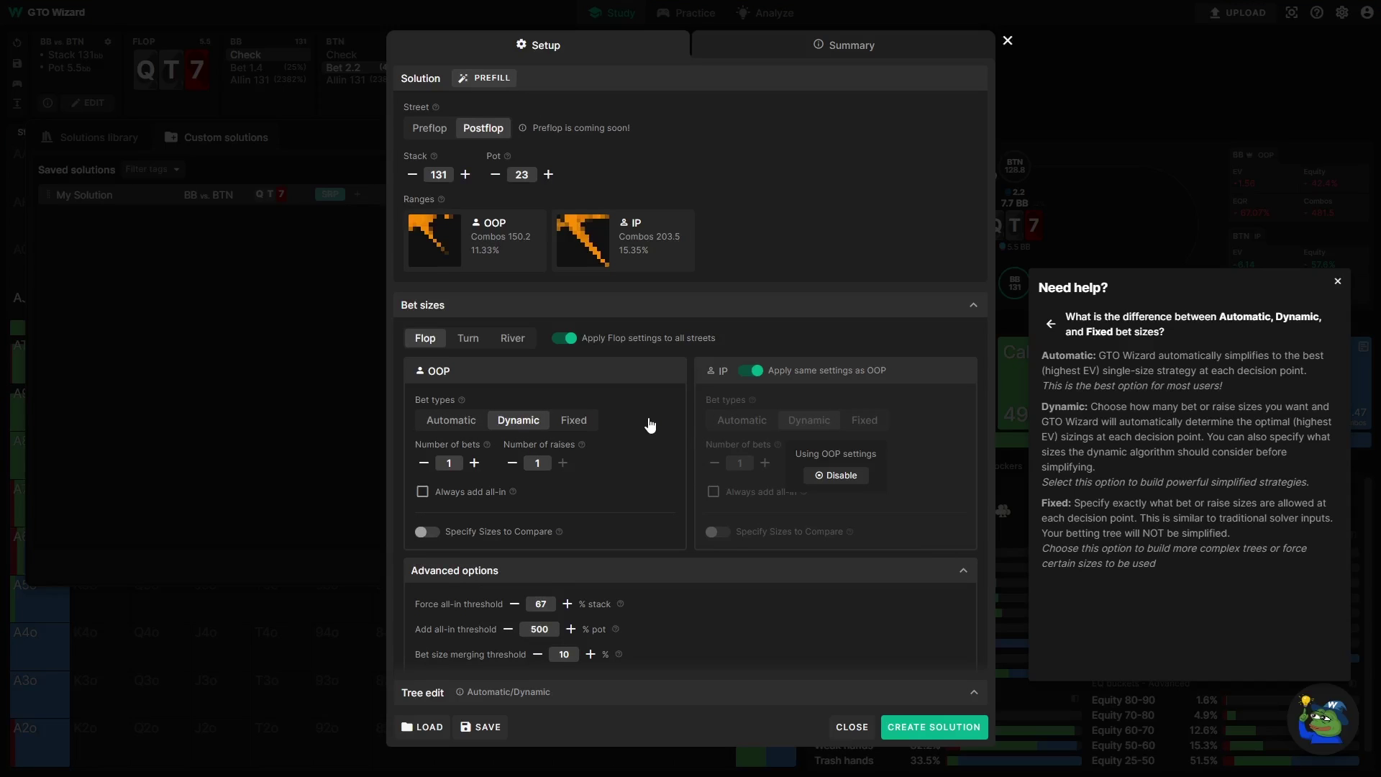
pyautogui.click(474, 463)
pyautogui.click(427, 532)
pyautogui.scroll(-1, 583, 476)
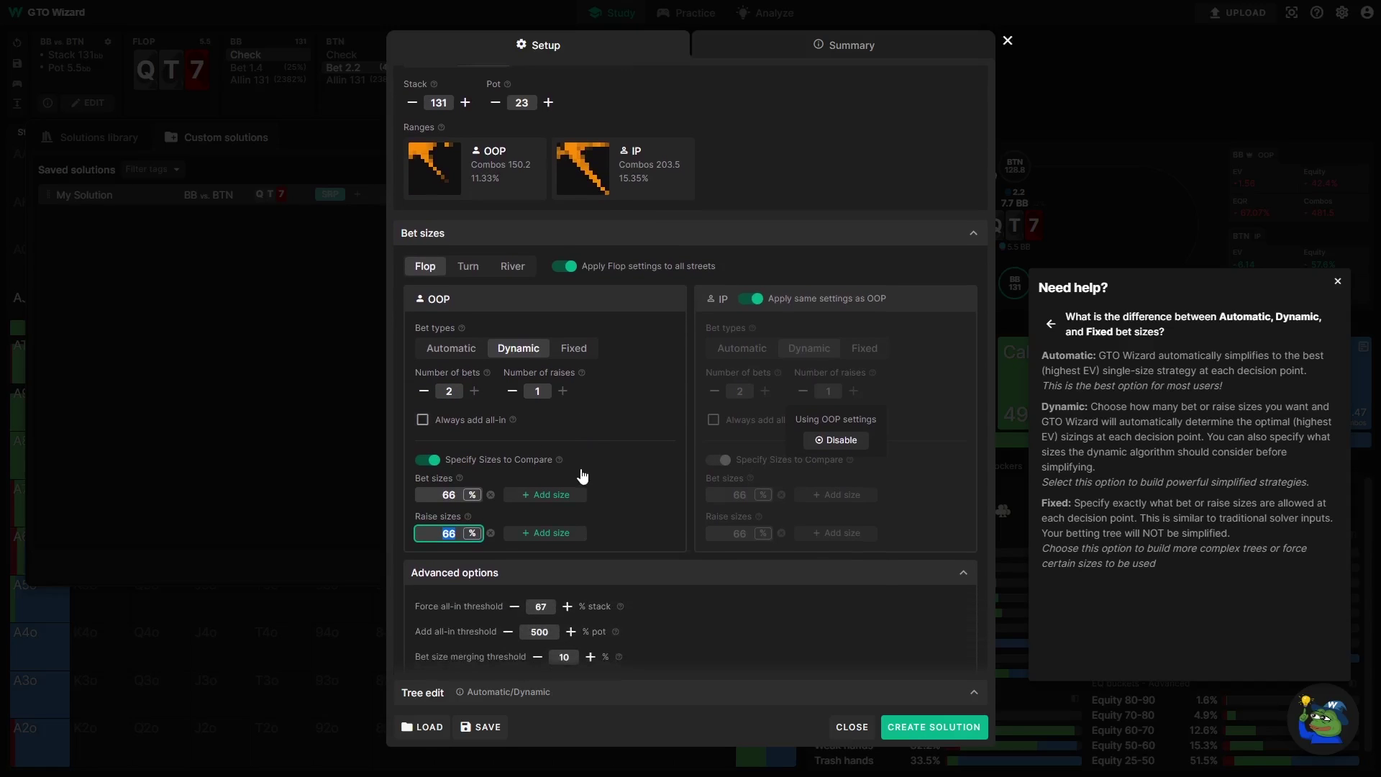
# Step: Set OOP's bet sizes to compare to 25%, 50%, 75% and 125%
pyautogui.click(461, 496)
pyautogui.write('25')
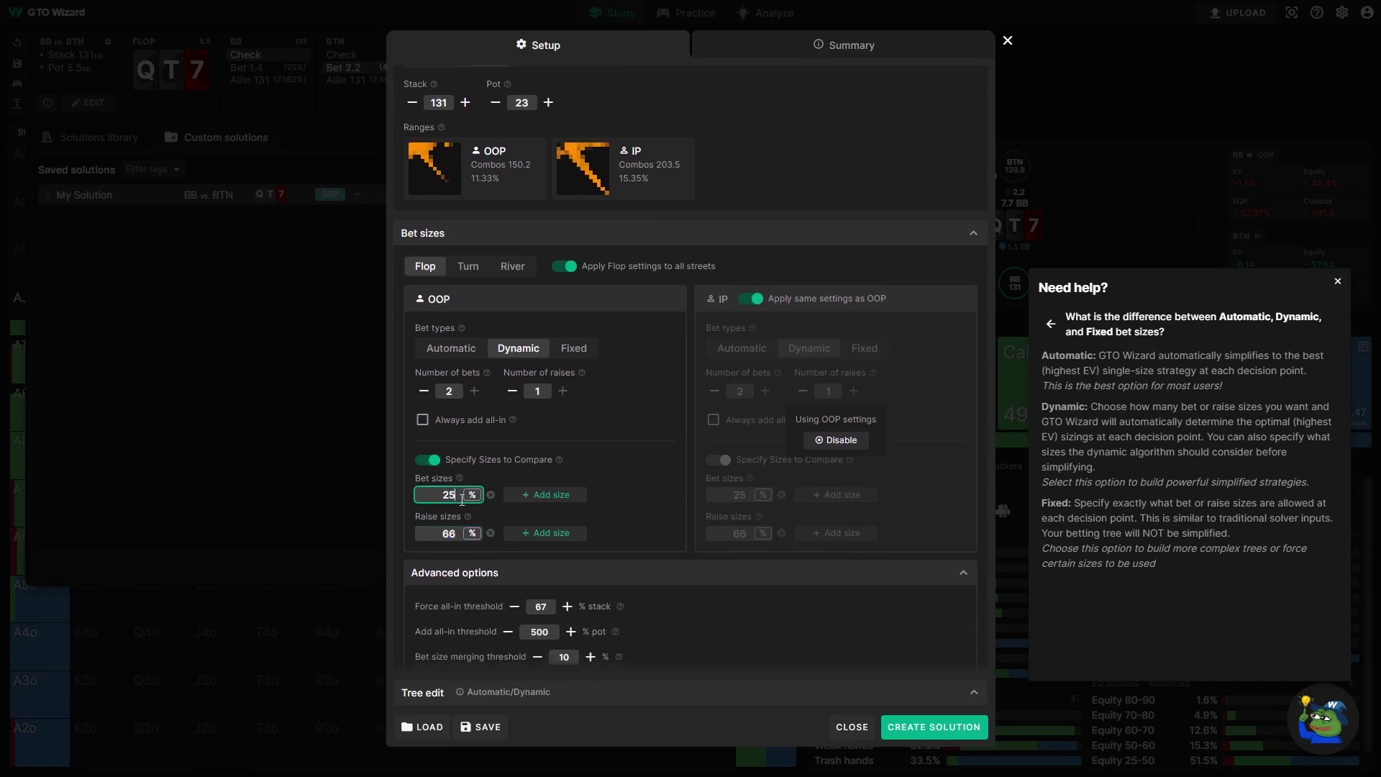
pyautogui.click(548, 495)
pyautogui.write('50')
pyautogui.click(634, 495)
pyautogui.write('75')
pyautogui.click(475, 515)
pyautogui.write('125')
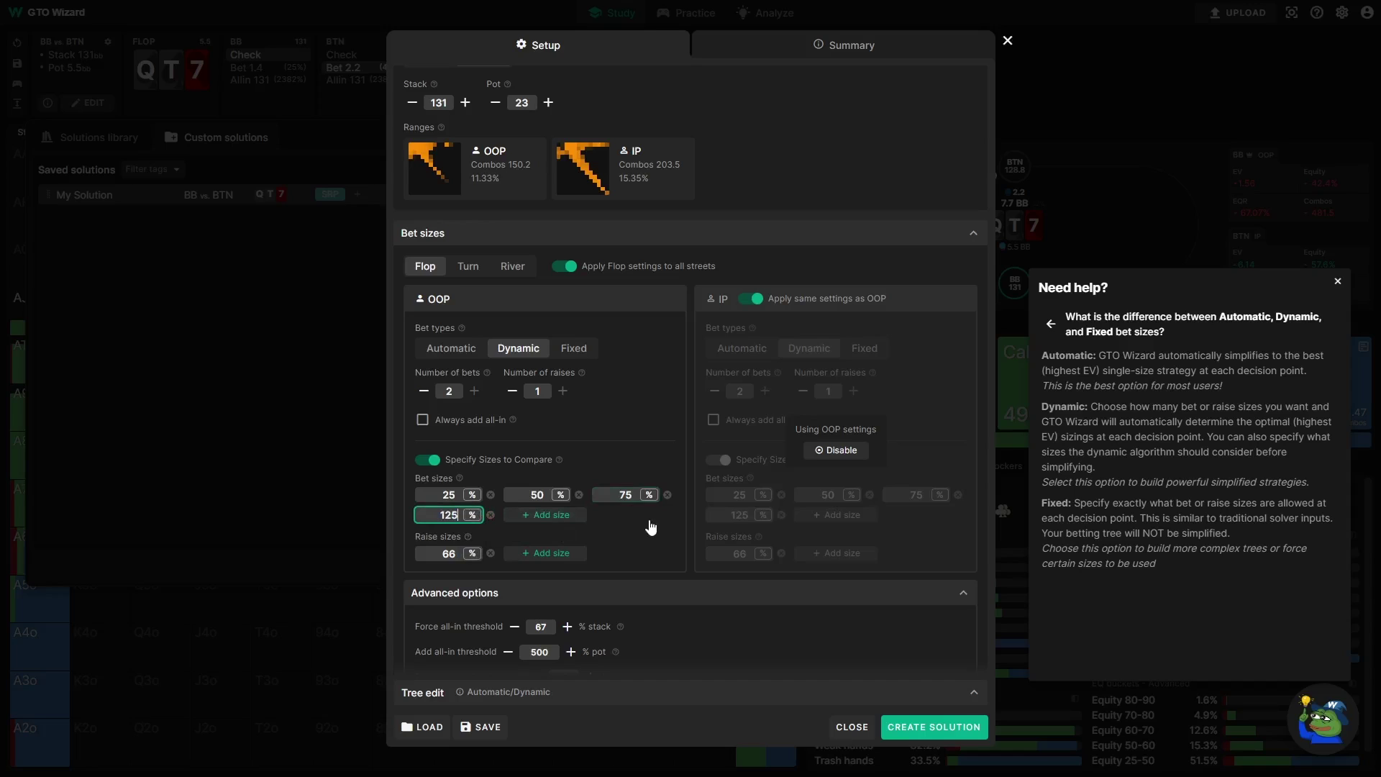
# Step: Always add all-in for OOP and set the raise sizes to compare to 3x and 3e
pyautogui.click(423, 420)
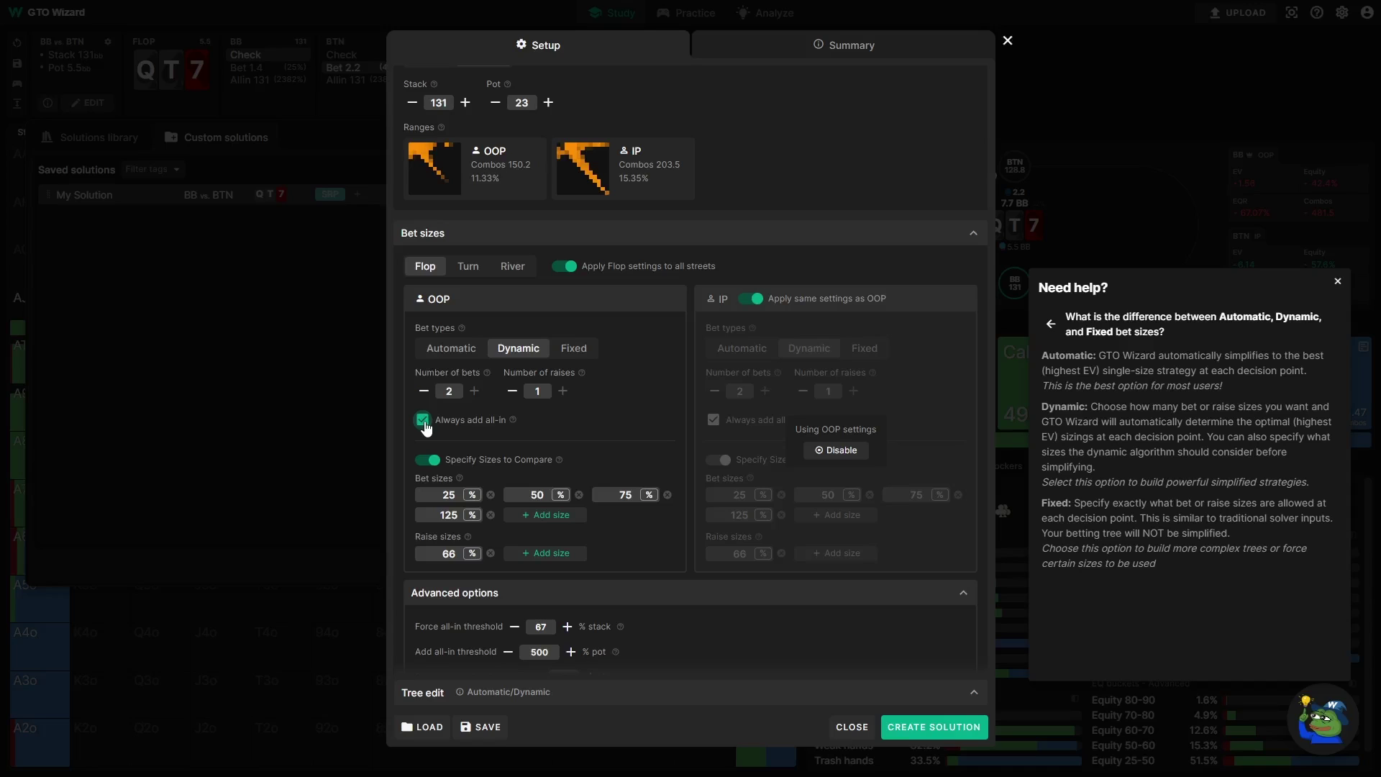
pyautogui.click(473, 554)
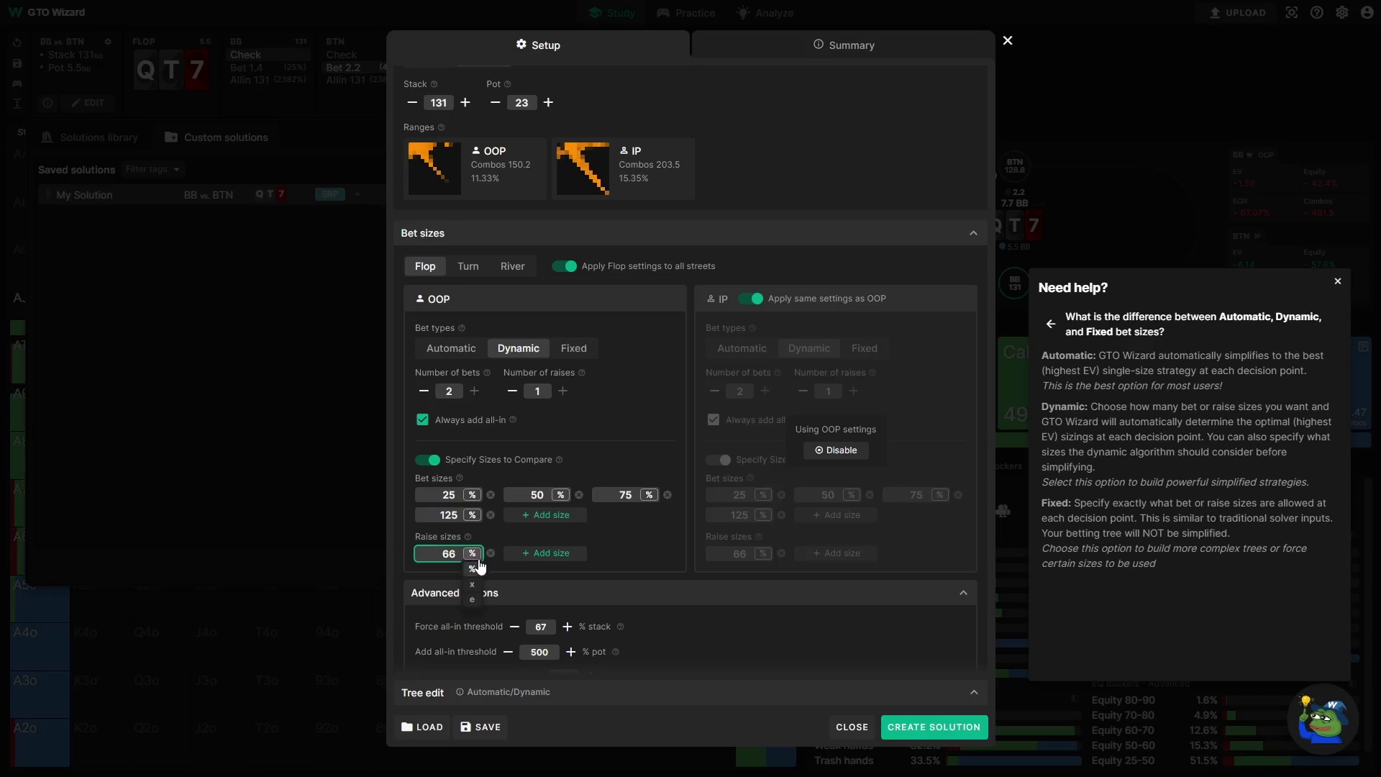
pyautogui.click(472, 584)
pyautogui.write('3')
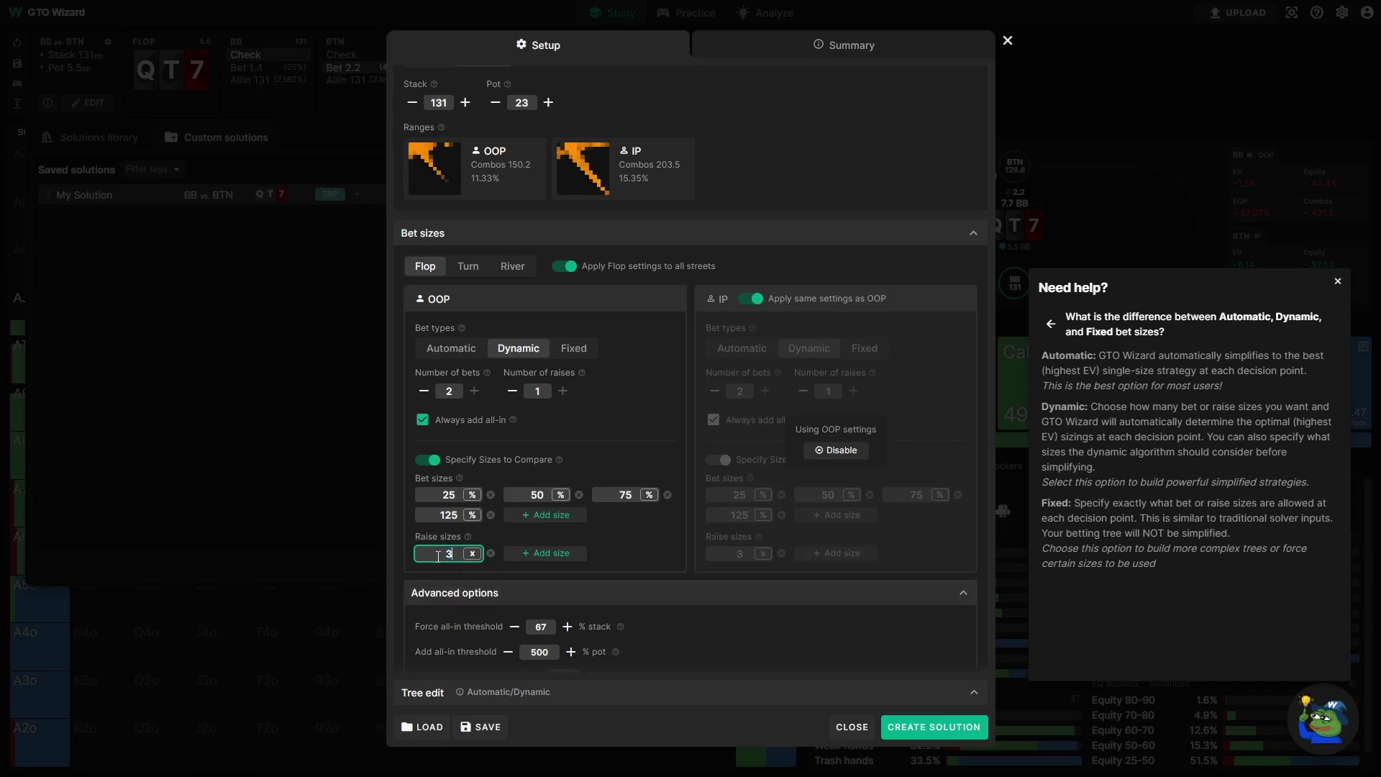
pyautogui.click(544, 553)
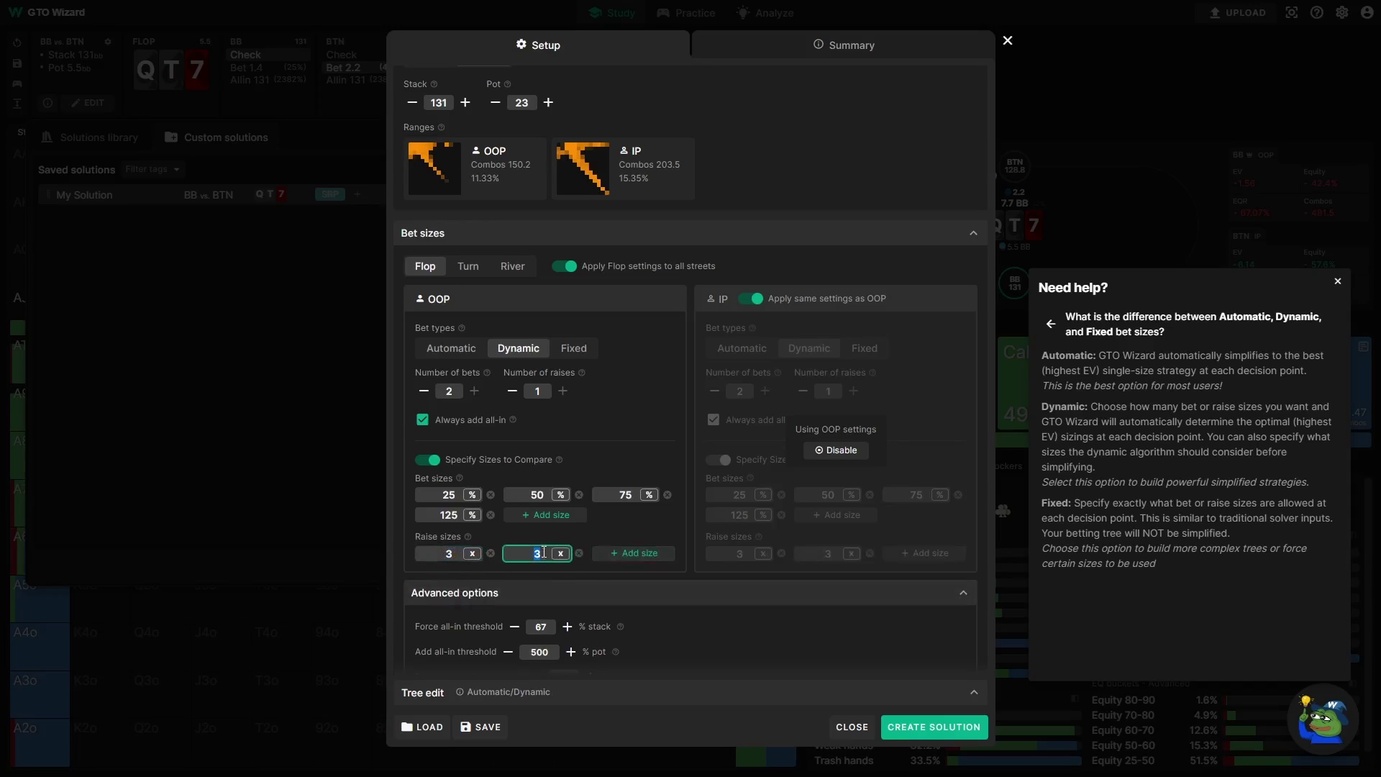
pyautogui.click(560, 553)
pyautogui.click(560, 600)
# Step: Switch OOP's bet type to Fixed and give IP its own settings with the Dynamic bet type
pyautogui.click(577, 350)
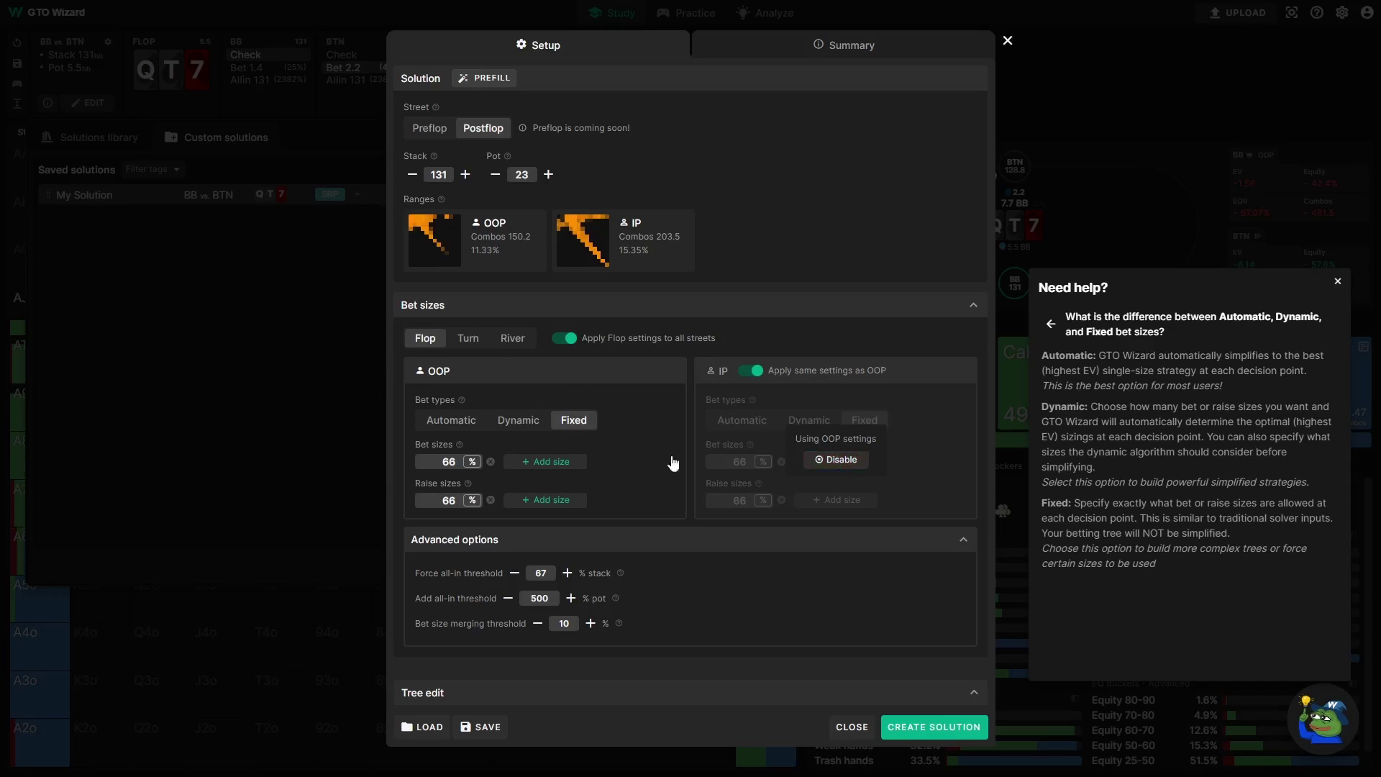
pyautogui.click(843, 464)
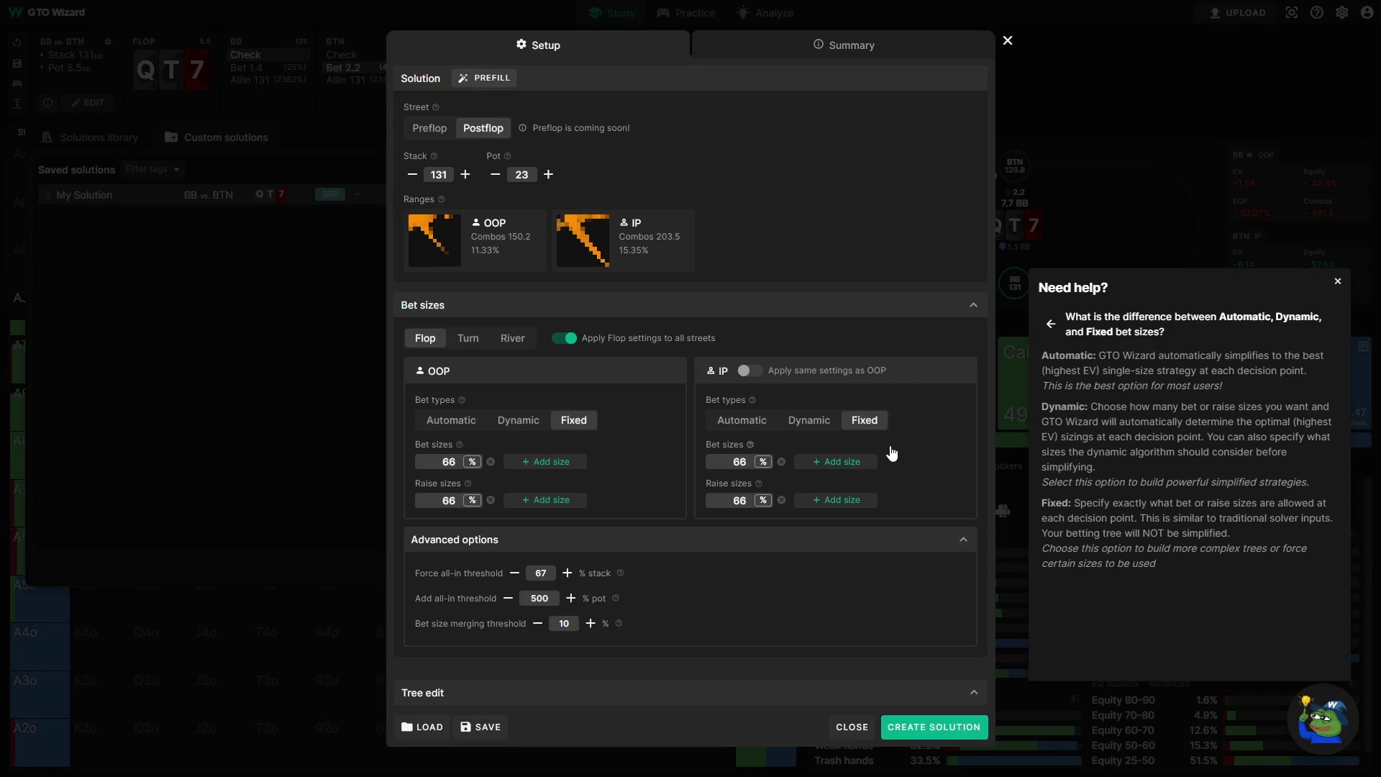
pyautogui.click(803, 424)
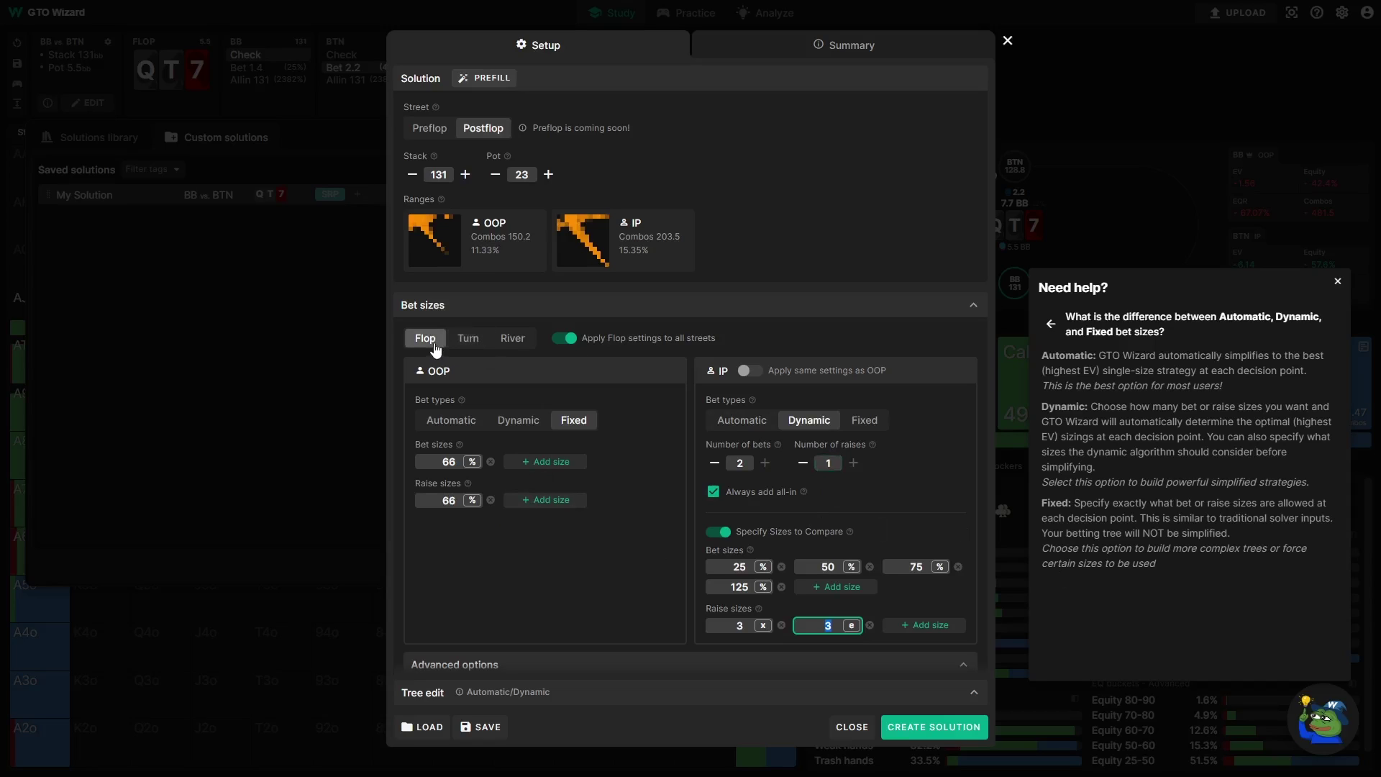
# Step: Stop applying the flop settings to all streets, and set OOP's bet type to Dynamic on the turn and Automatic on the river
pyautogui.click(567, 338)
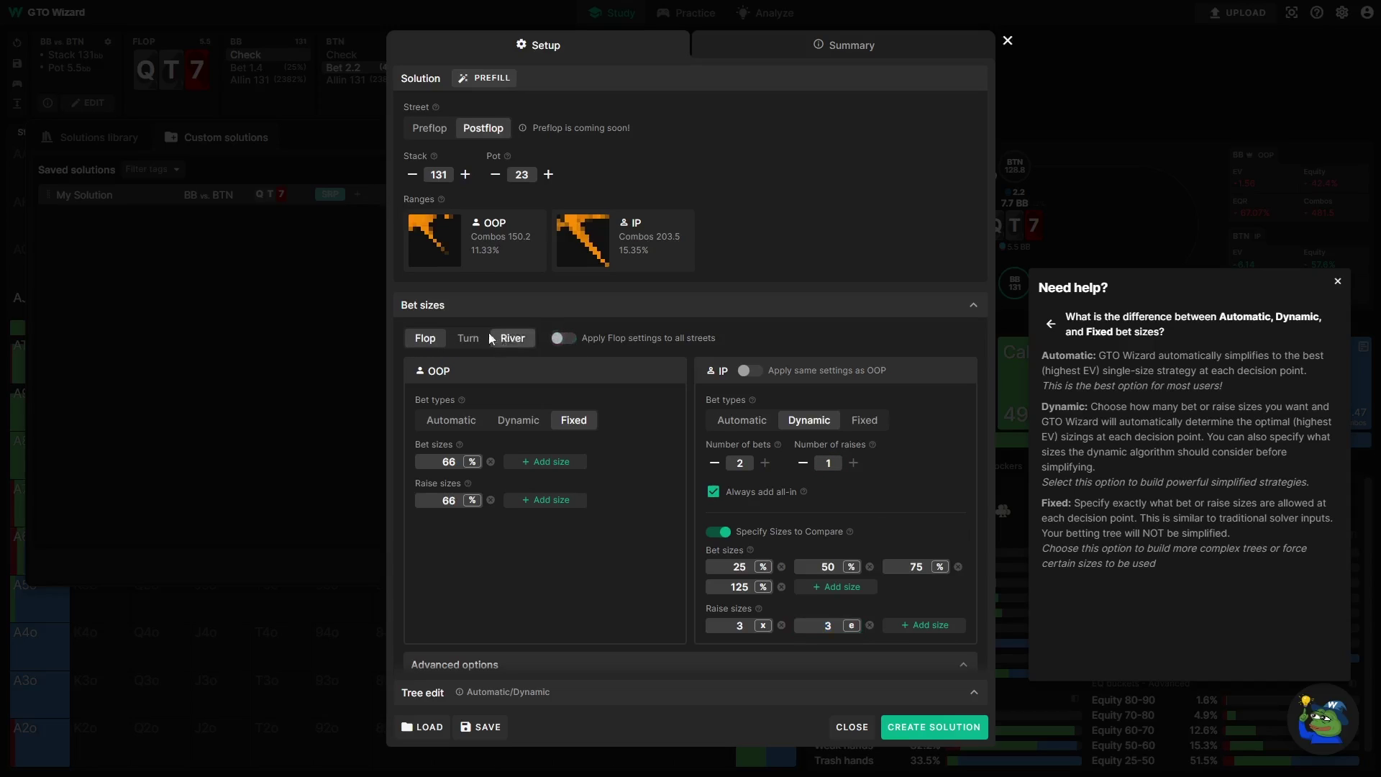
pyautogui.click(468, 339)
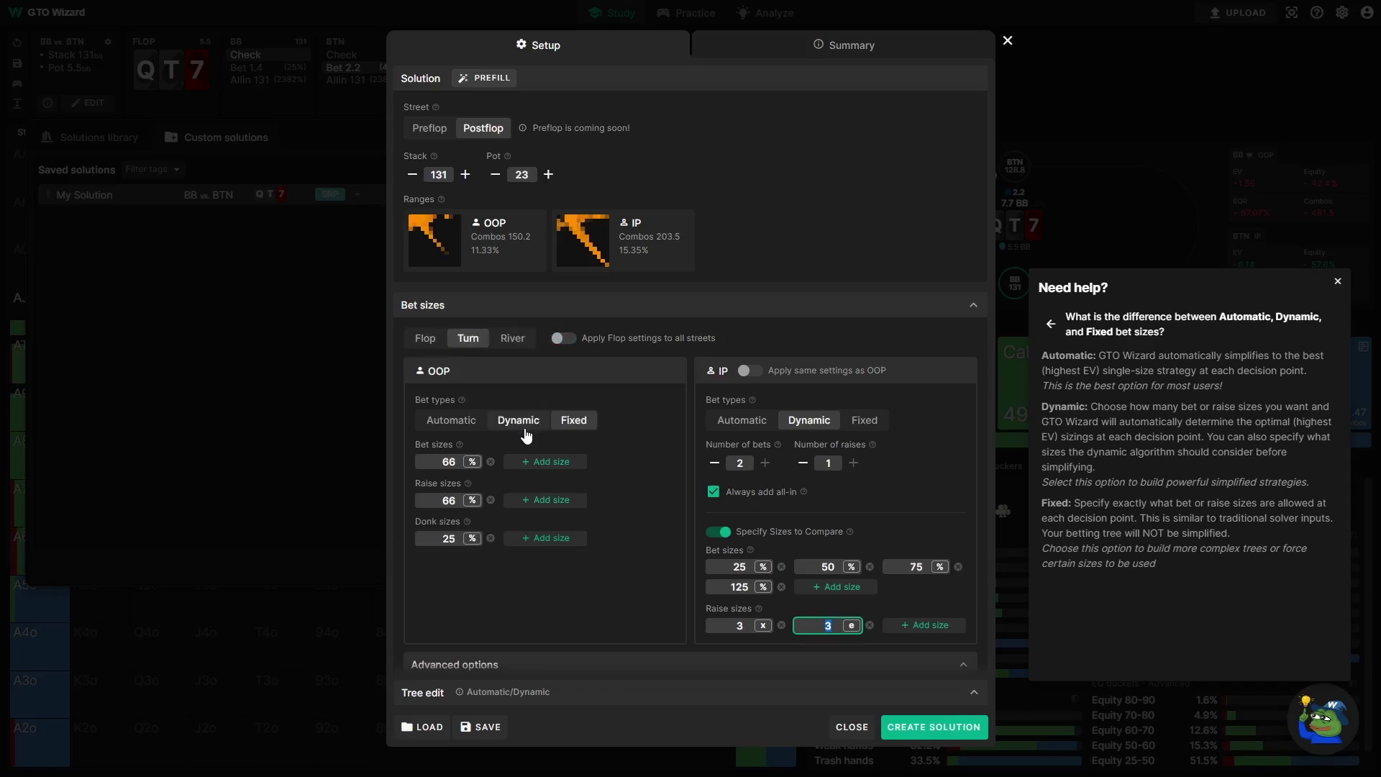
pyautogui.click(518, 420)
pyautogui.click(511, 338)
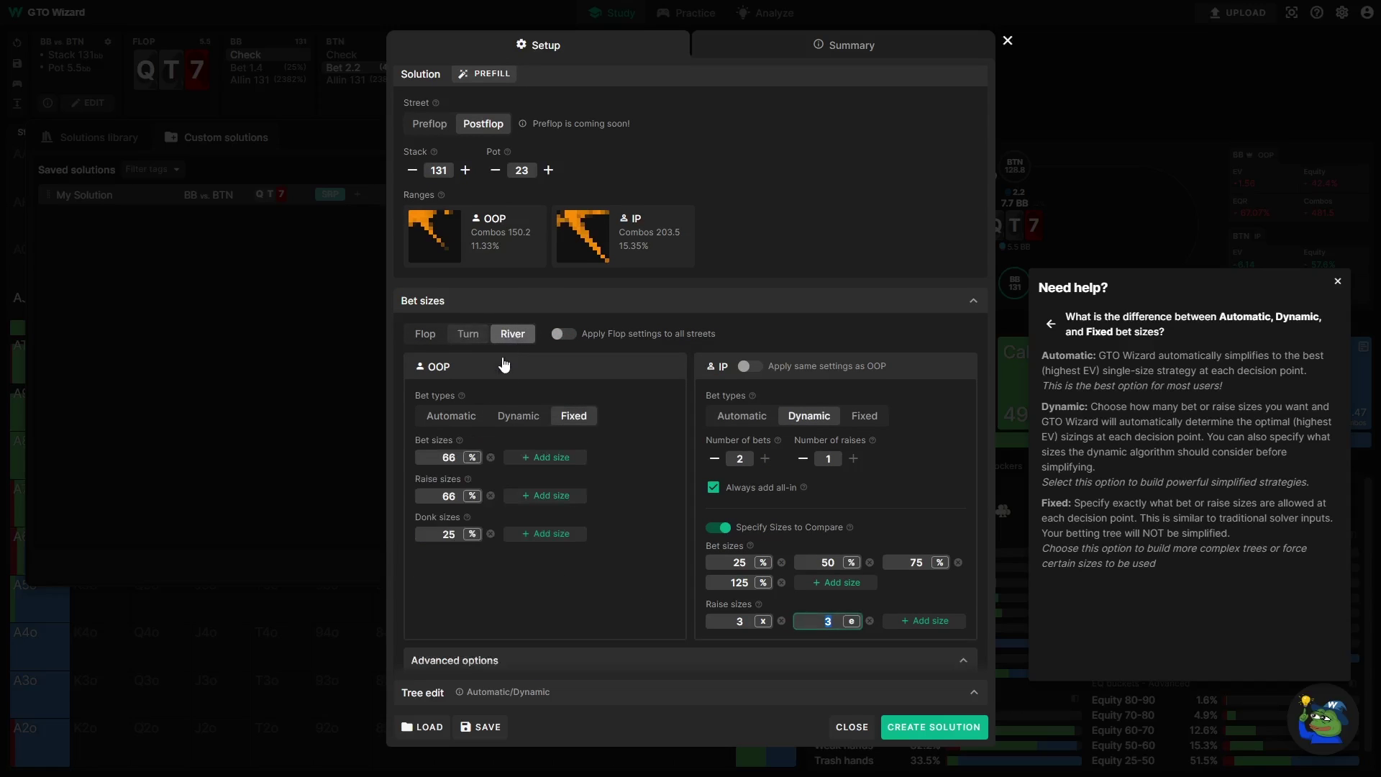
pyautogui.click(451, 416)
# Step: Examine the advanced options and read the explanations of the add all-in and bet size merging thresholds
pyautogui.scroll(-2, 511, 496)
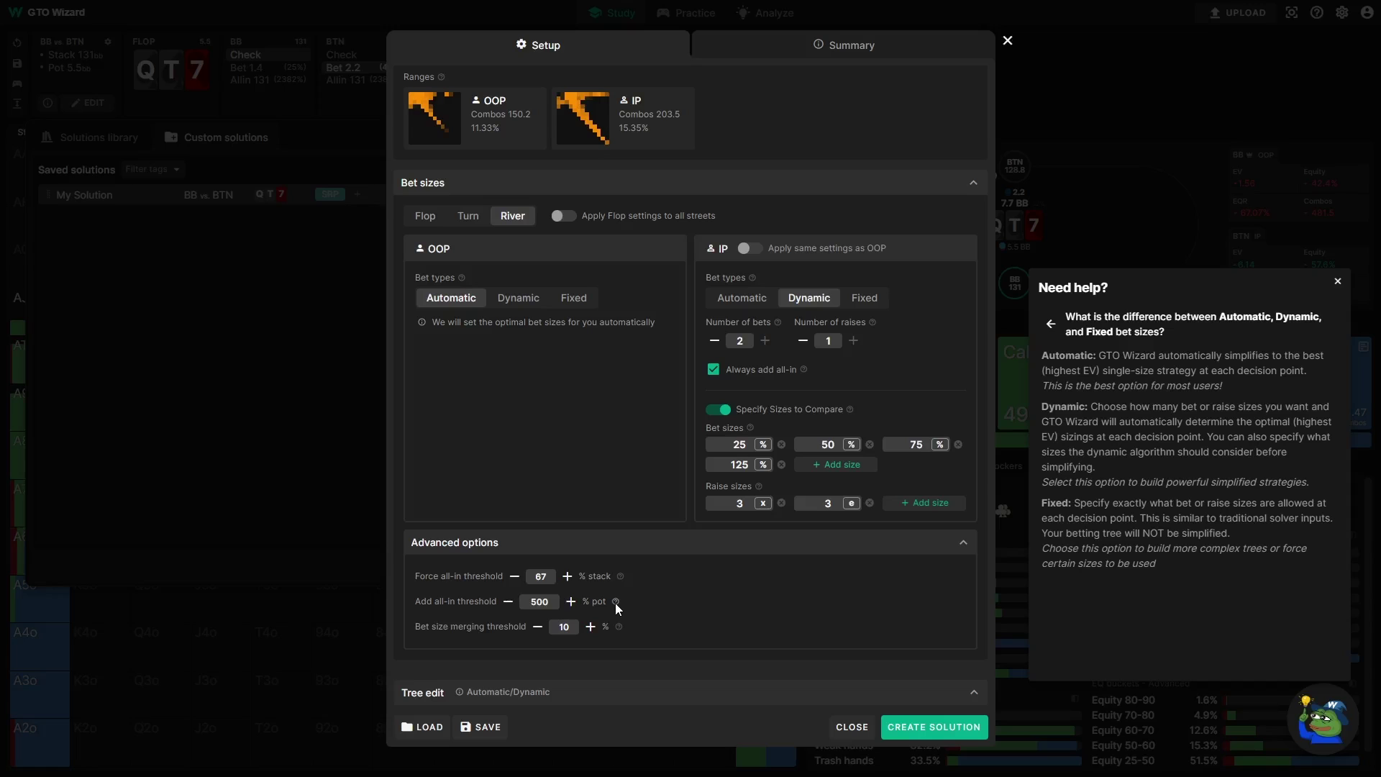
pyautogui.moveTo(615, 602)
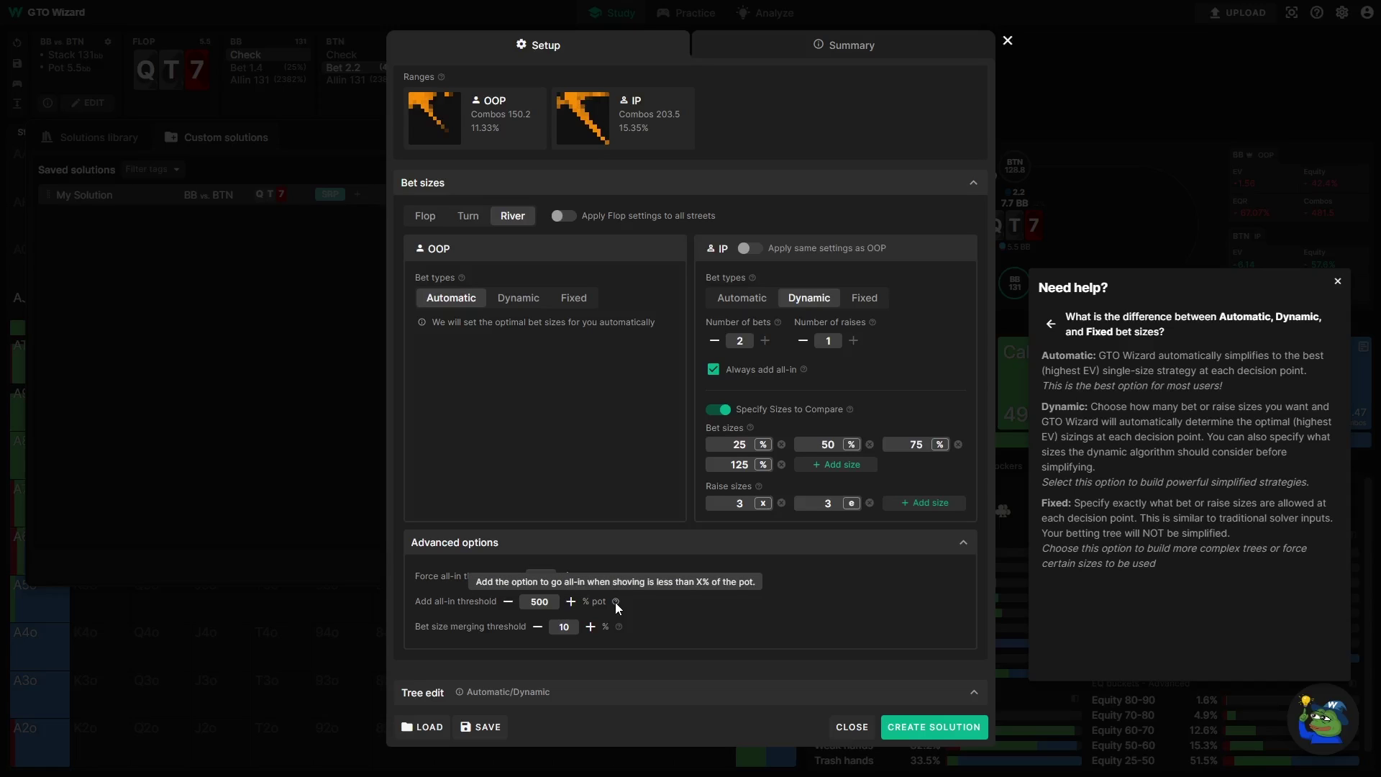
pyautogui.moveTo(618, 626)
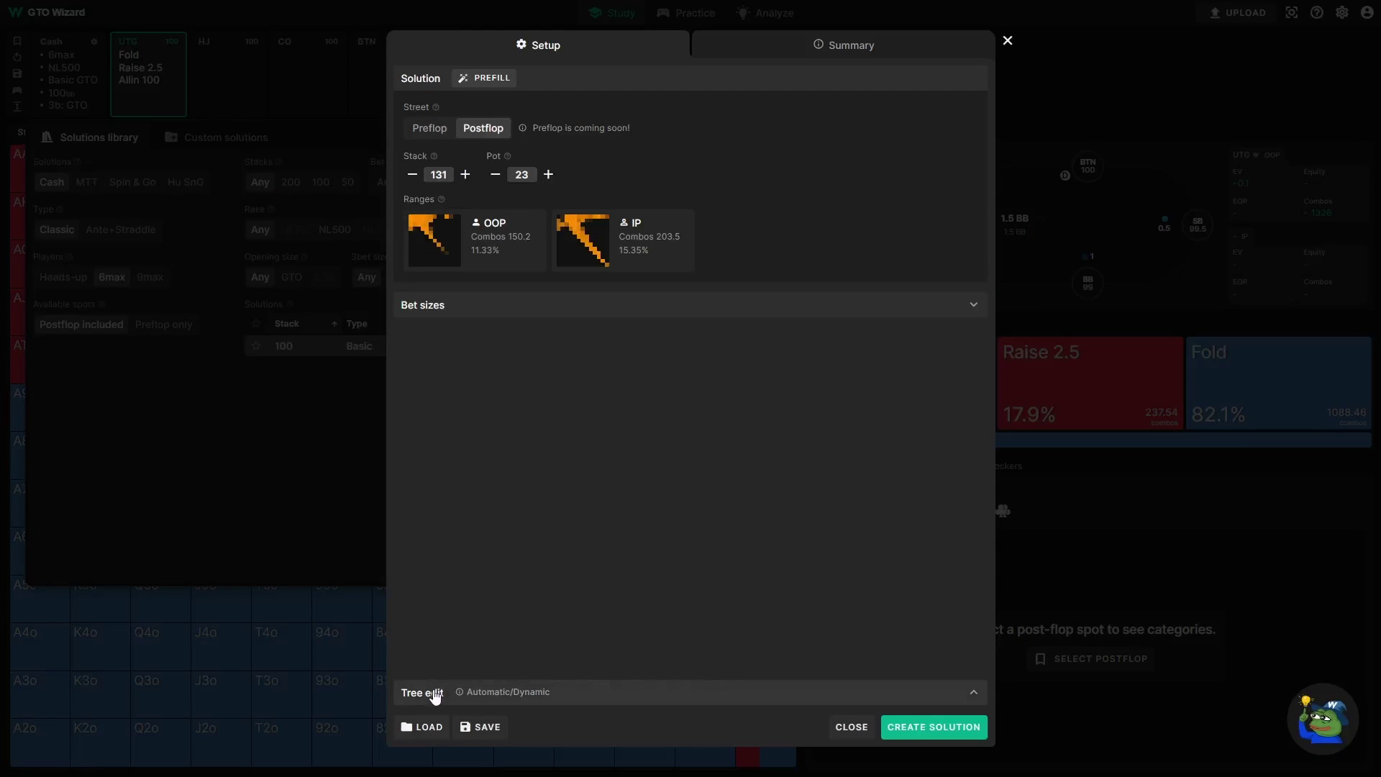
# Step: Edit IP's flop node after OOP's check: remove the all-in and 25% bets and set the remaining bets to 5.3, 13.5 and 23 bb
pyautogui.click(641, 692)
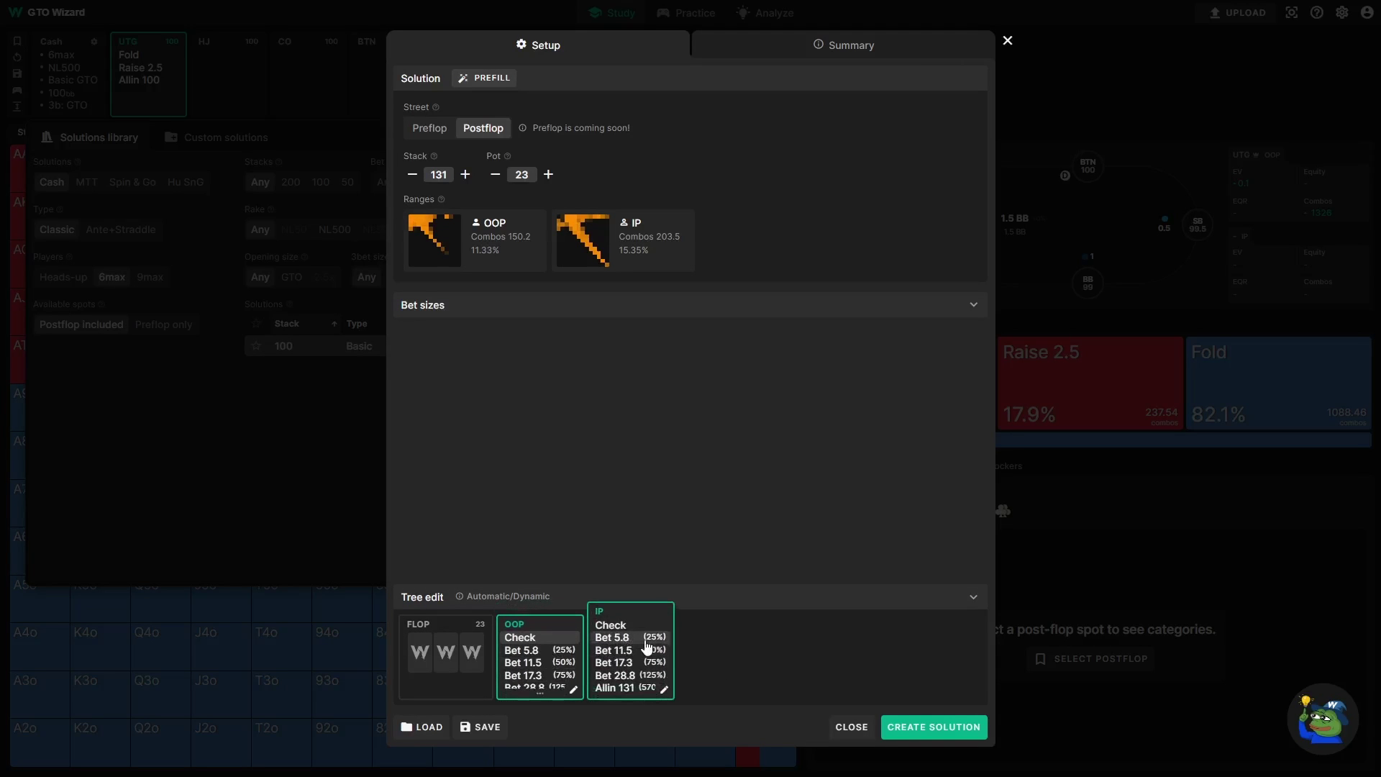
pyautogui.click(664, 691)
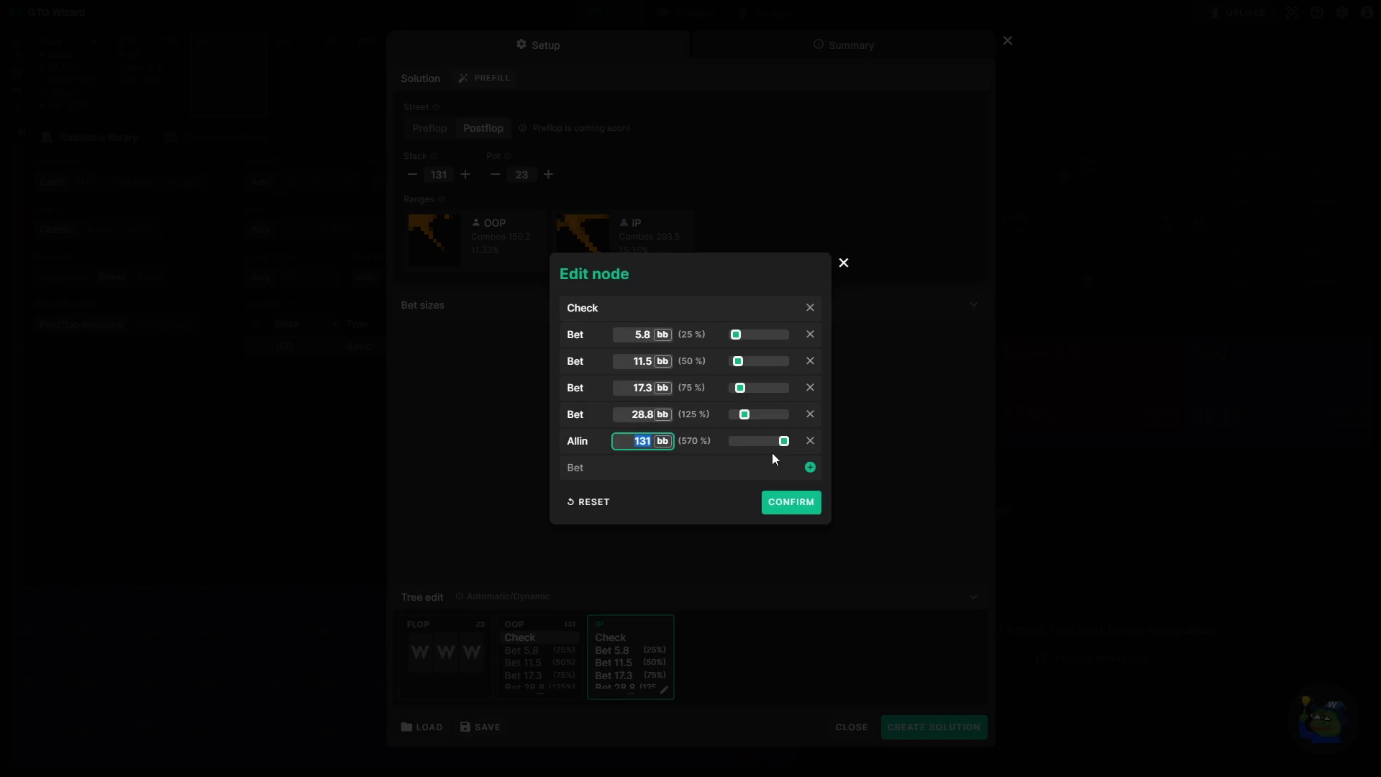
pyautogui.click(810, 441)
pyautogui.click(810, 348)
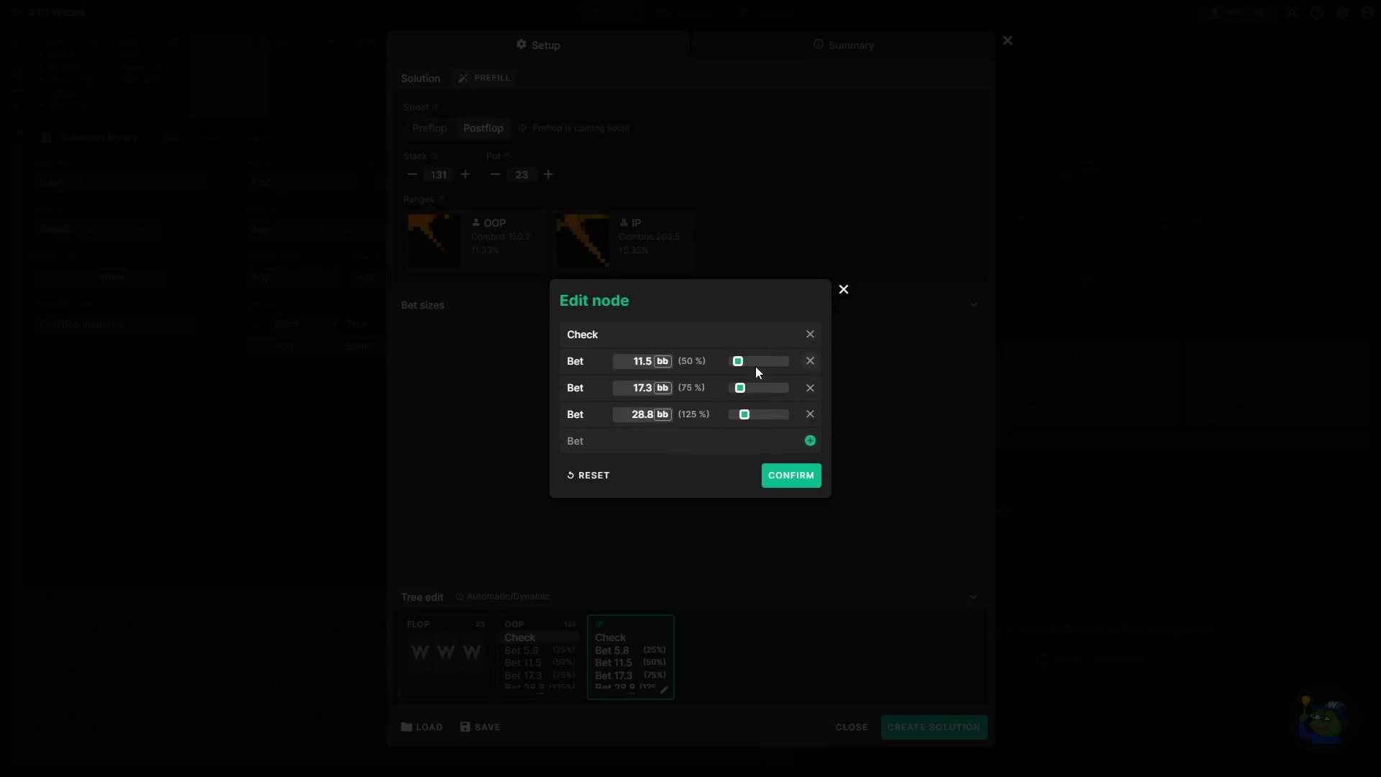
pyautogui.moveTo(738, 361); pyautogui.dragTo(769, 420)
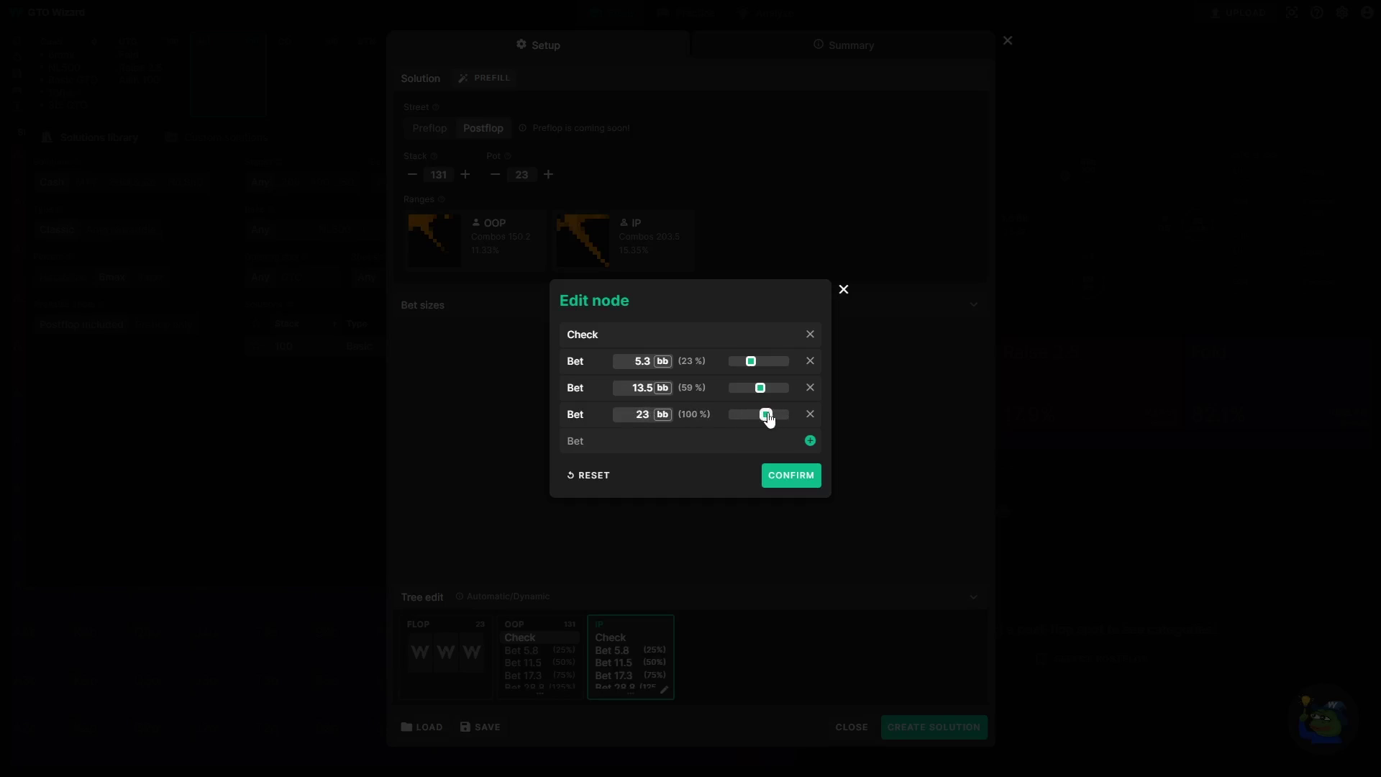
pyautogui.click(793, 479)
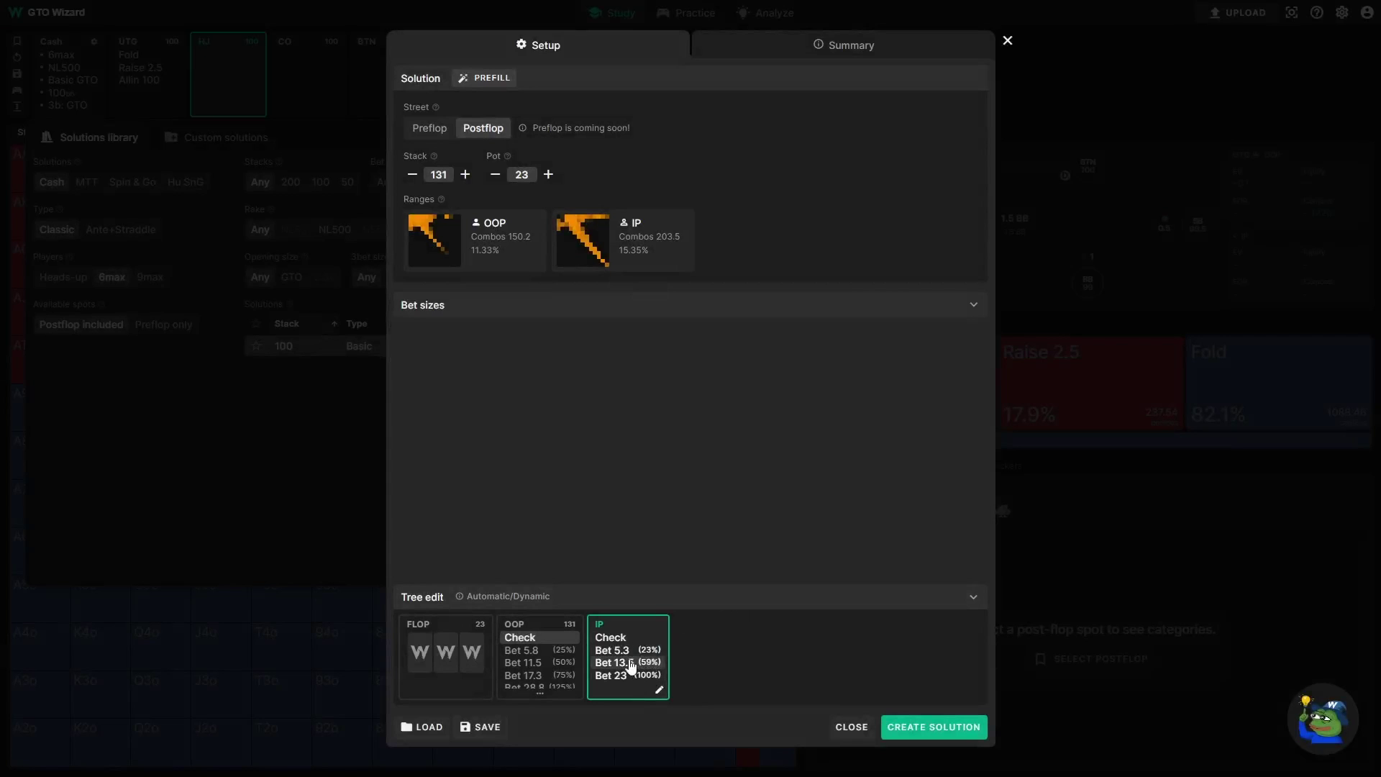
# Step: Extend the tree line through IP's flop check and both players' turn checks to the river
pyautogui.moveTo(513, 605)
pyautogui.click(610, 637)
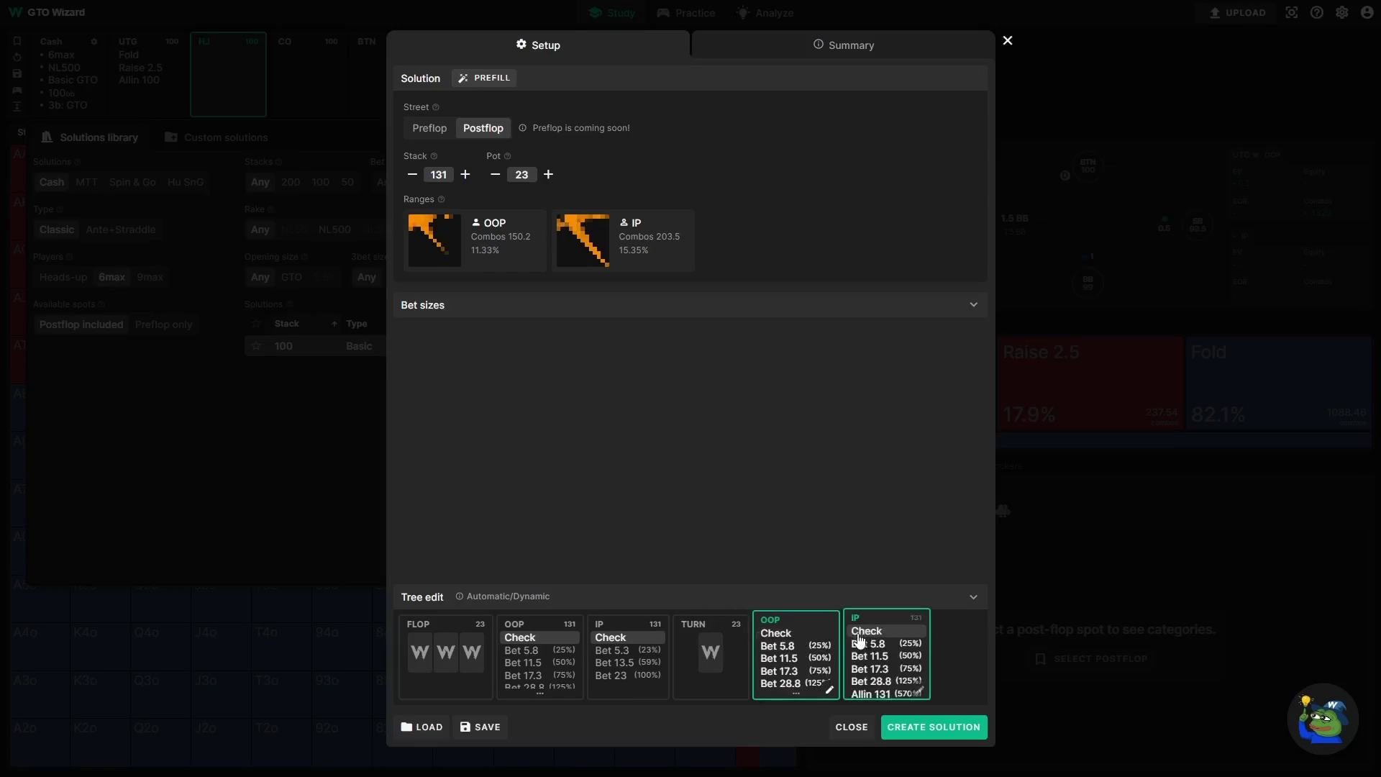
pyautogui.click(881, 625)
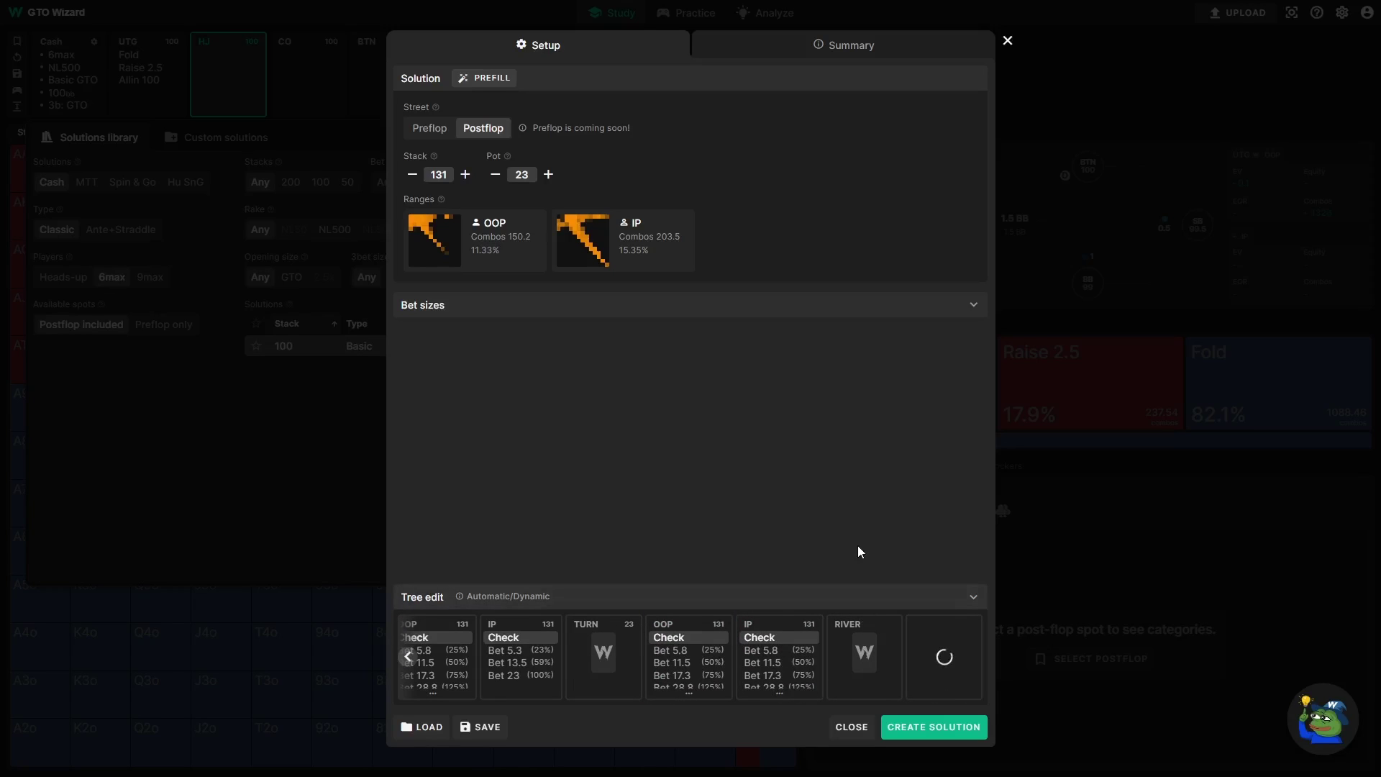
# Step: Review the summary of the setup's ranges and bet settings for the flop, turn and river
pyautogui.click(798, 52)
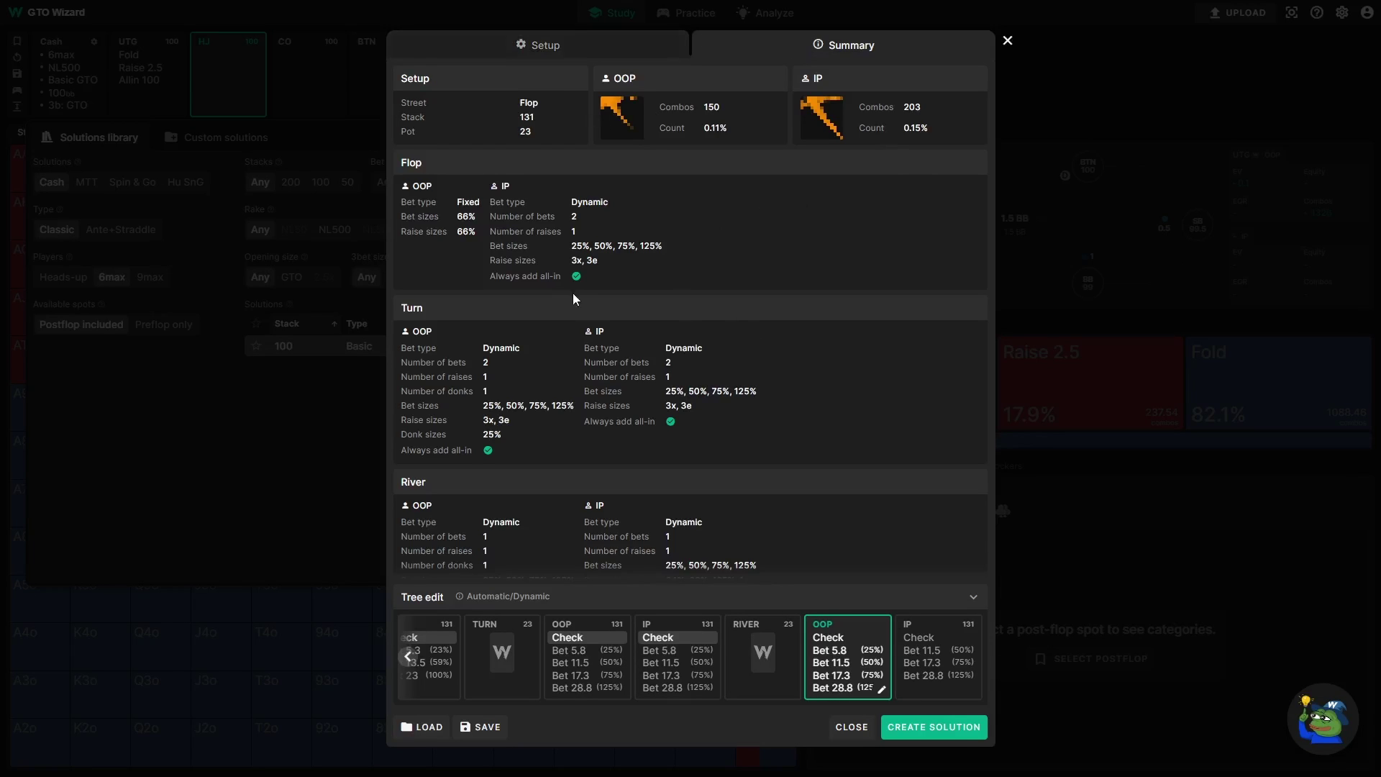
pyautogui.scroll(-3, 574, 287)
pyautogui.scroll(3, 581, 287)
# Step: Save the current setup as a named settings preset and open the saved settings for loading
pyautogui.click(477, 733)
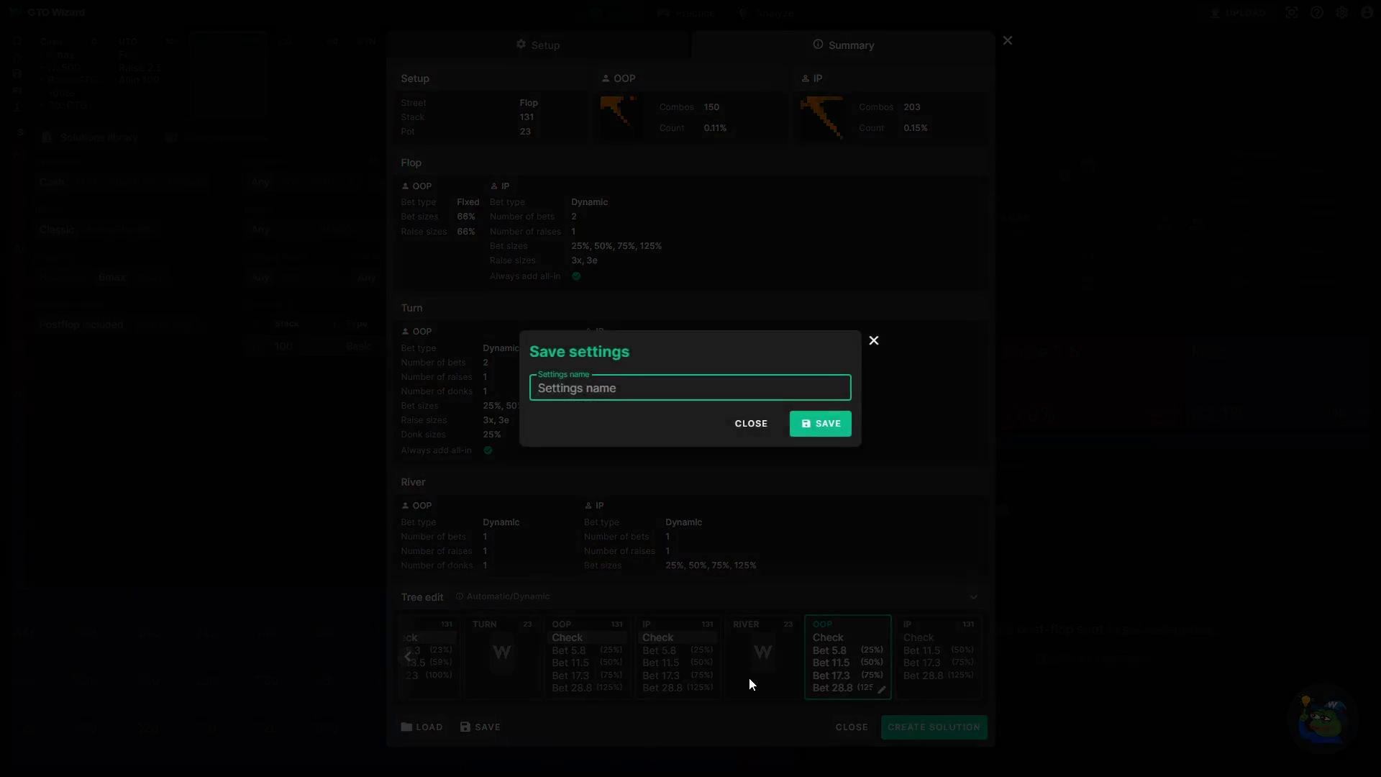
pyautogui.write("Tom's parameters")
pyautogui.press('Return')
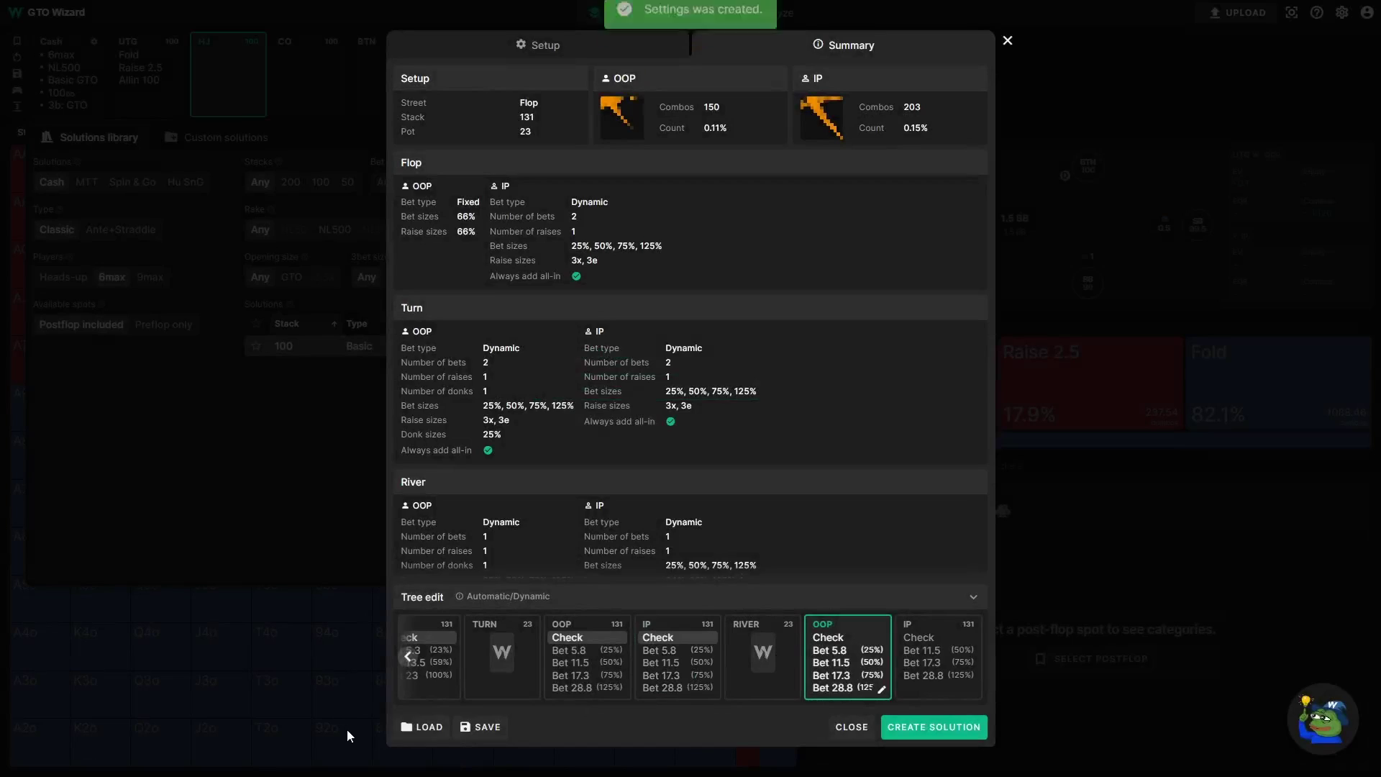
pyautogui.click(426, 727)
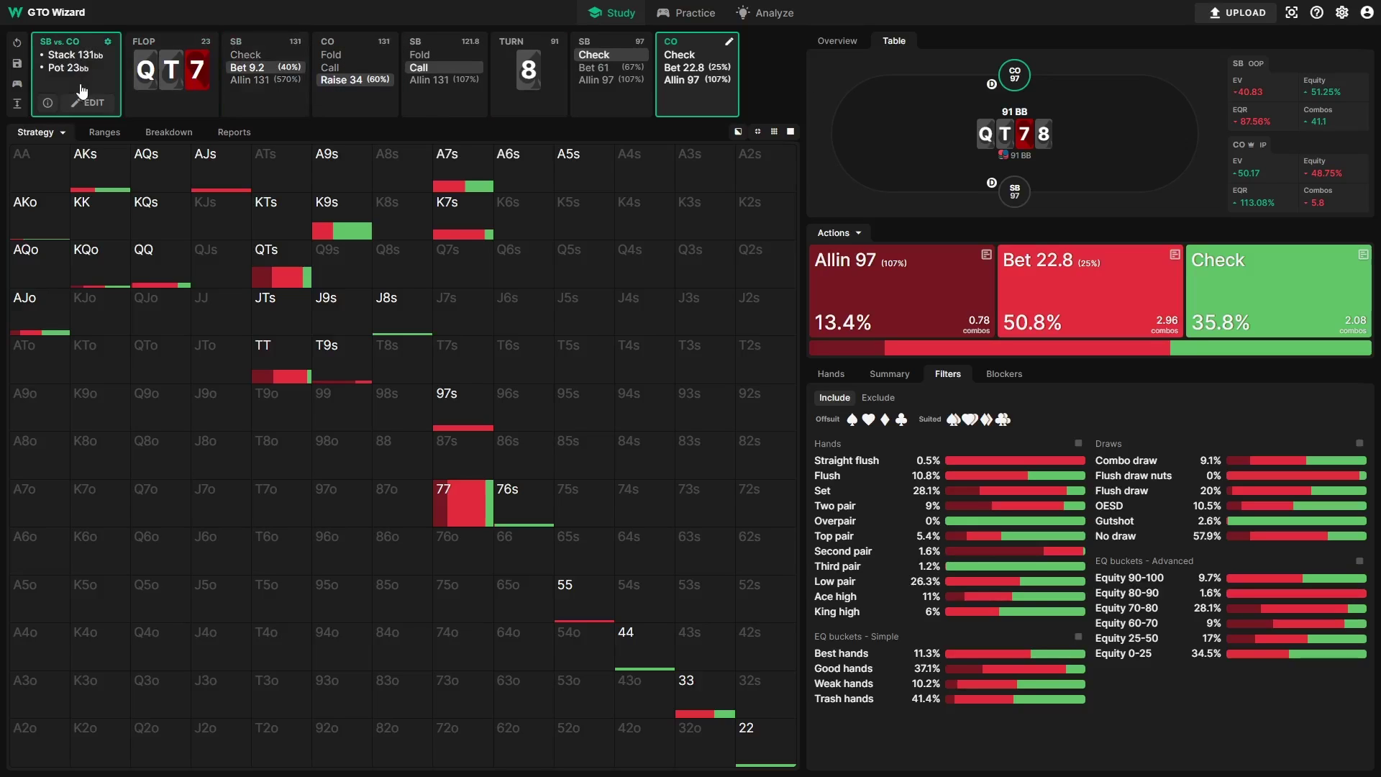
# Step: Start a practice session on the SB vs. CO custom solution and bet 9.2 (40%) on the flop with pocket jacks
pyautogui.click(16, 90)
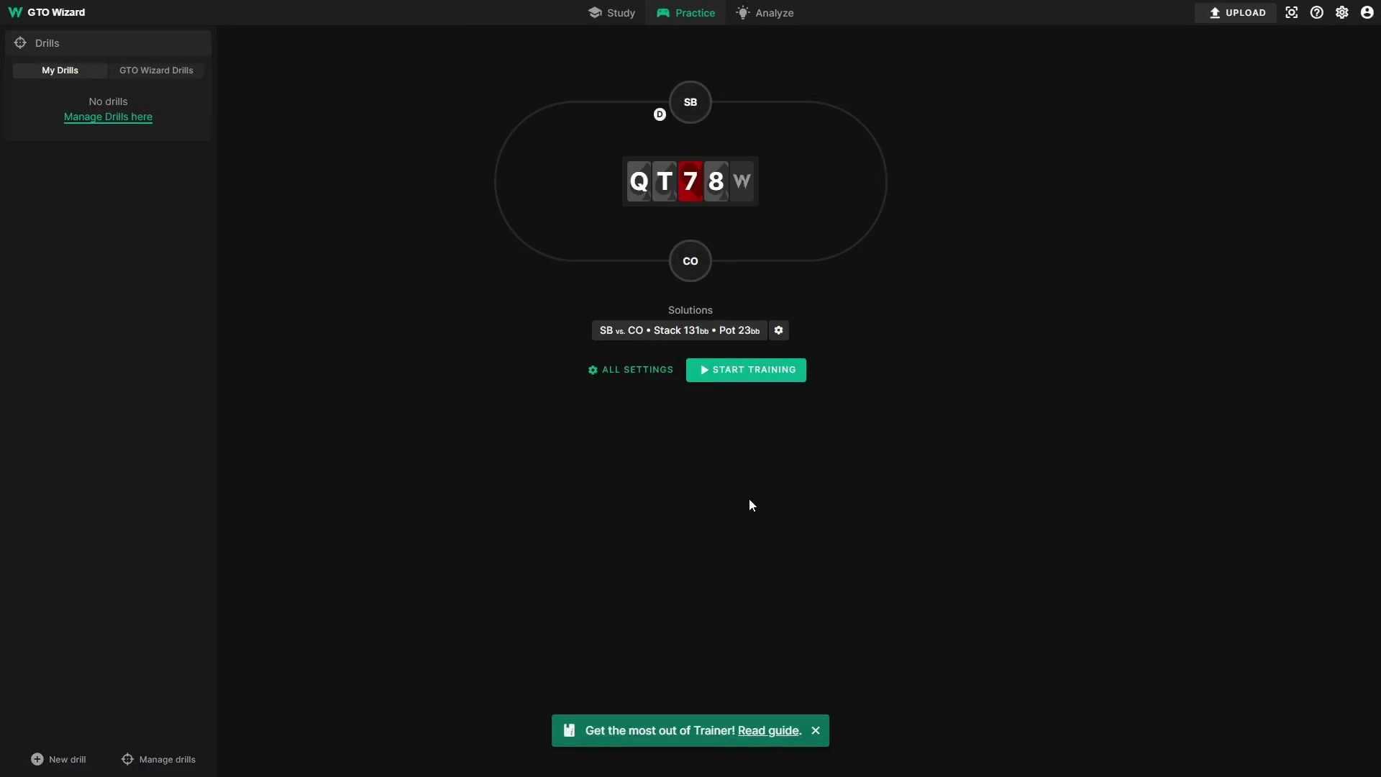
pyautogui.click(734, 377)
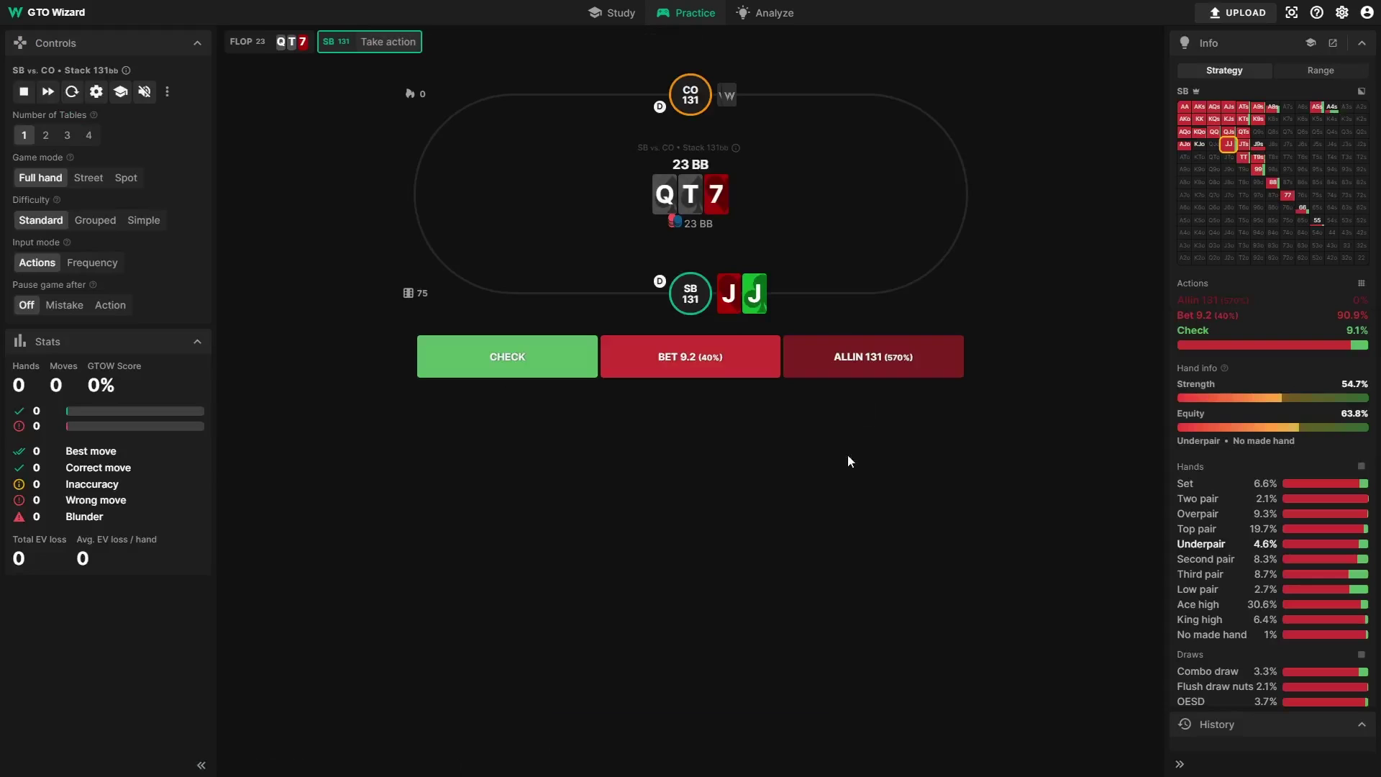
pyautogui.click(705, 358)
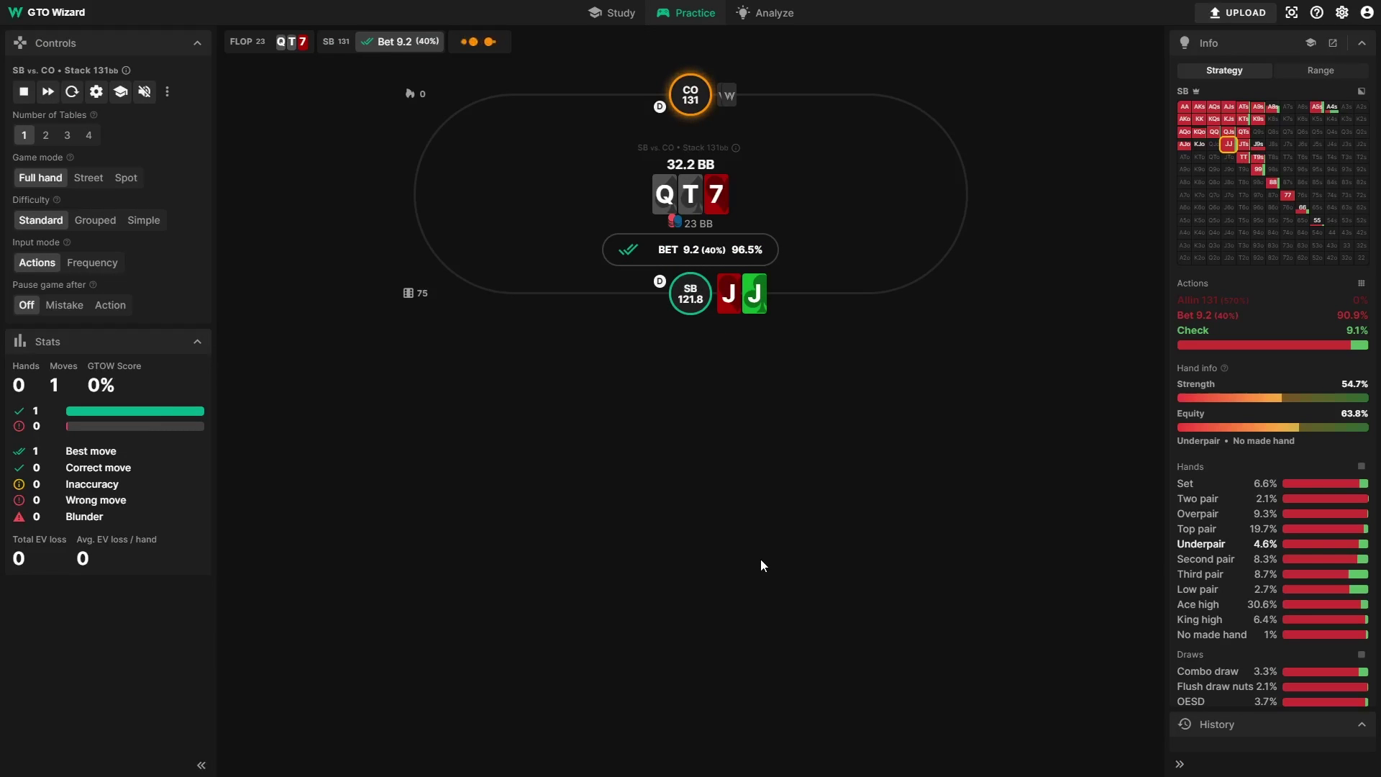